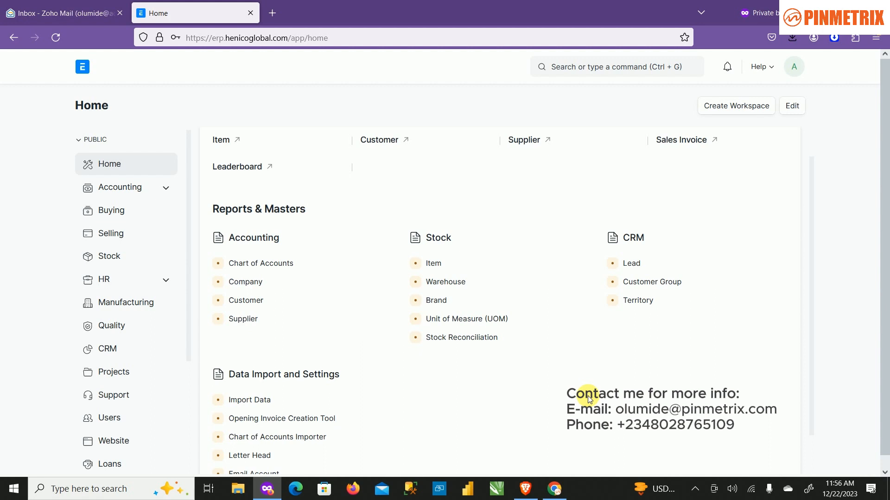
Start a new sales invoice from the Selling workspace's Sales Invoice list.
scroll(562, 306, up, 1)
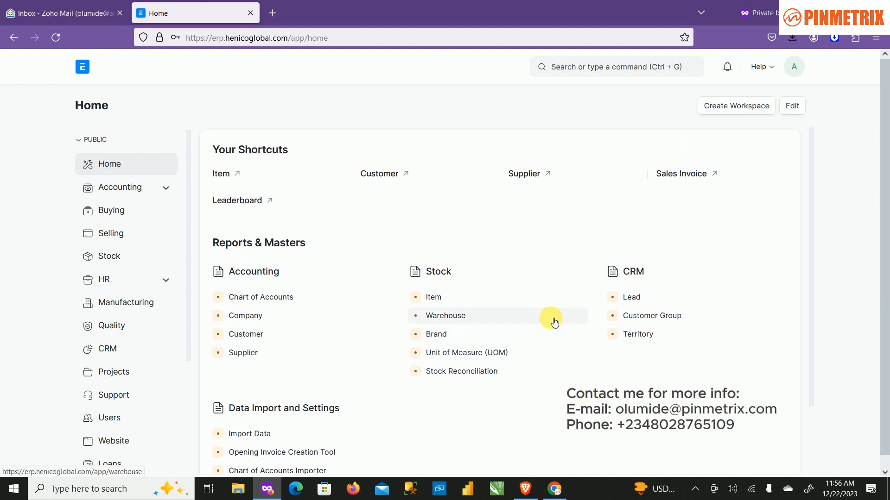
scroll(547, 327, down, 2)
scroll(539, 356, down, 1)
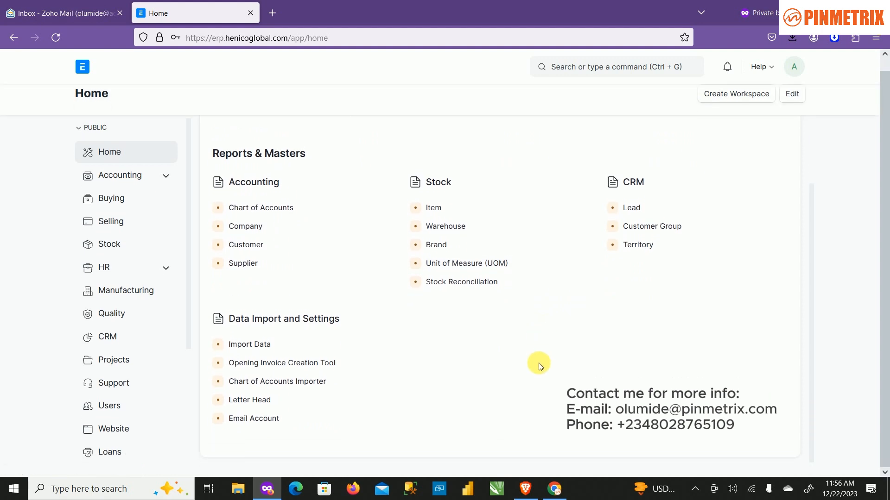
click(137, 227)
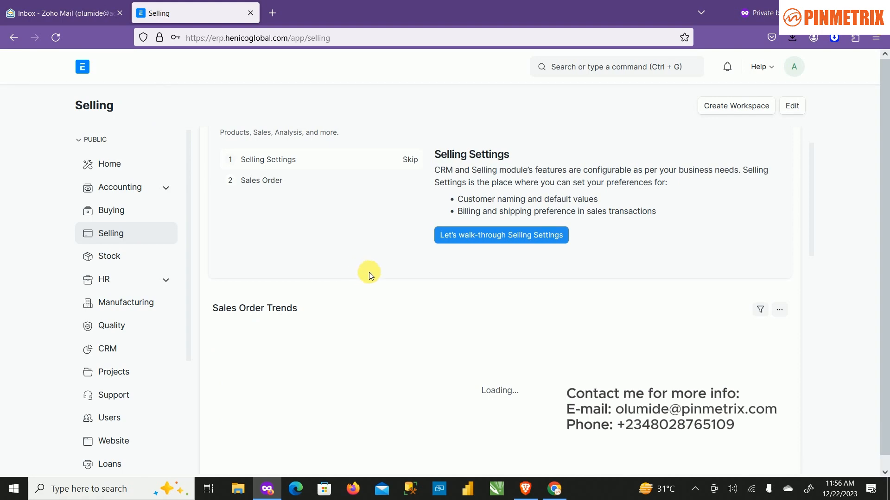
scroll(369, 272, down, 8)
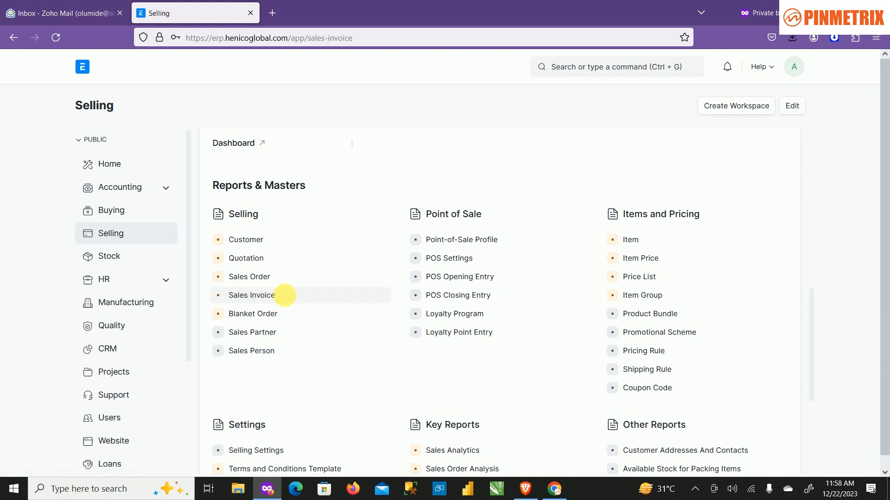
click(283, 295)
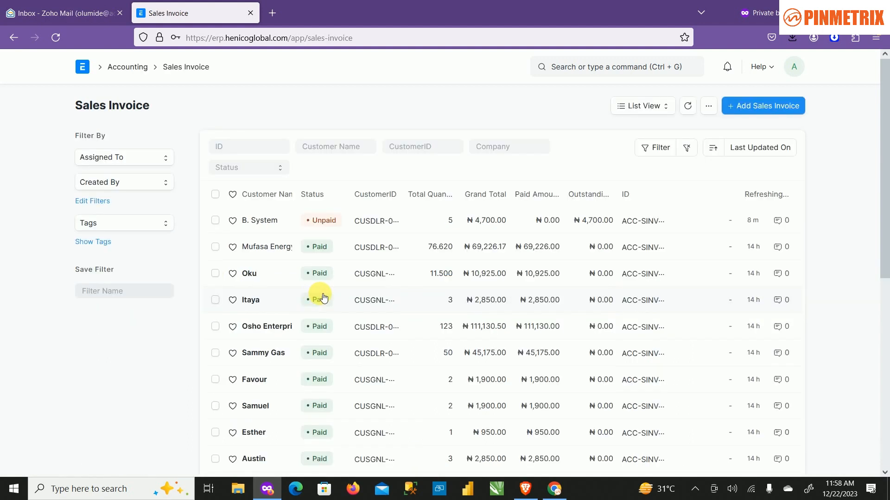
click(753, 105)
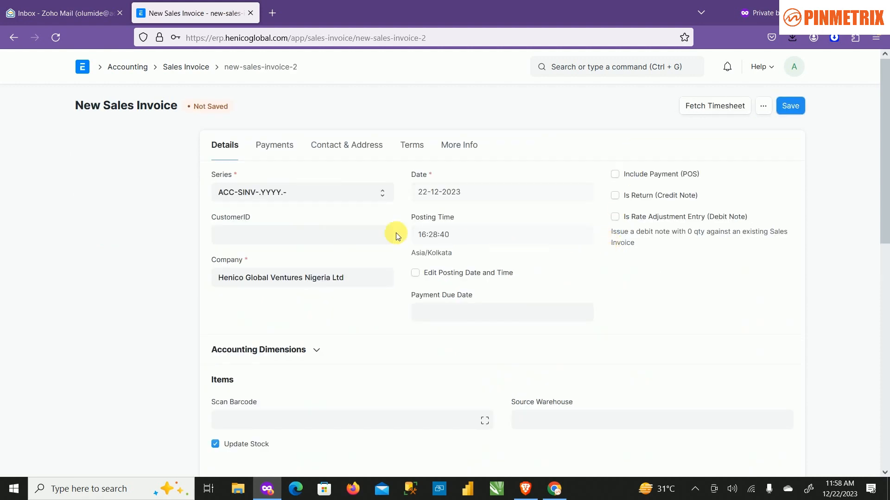
Choose the dealer Bengies Bakery as the customer on the new sales invoice.
click(284, 238)
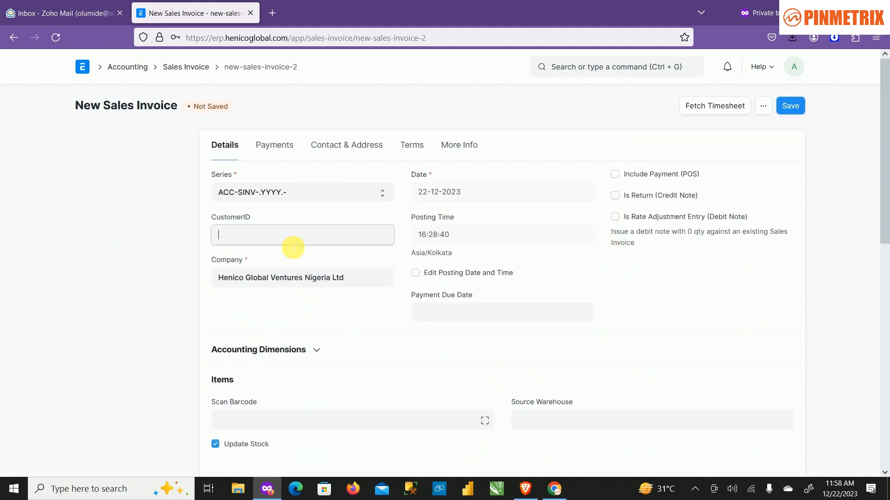
key(shift+Tab)
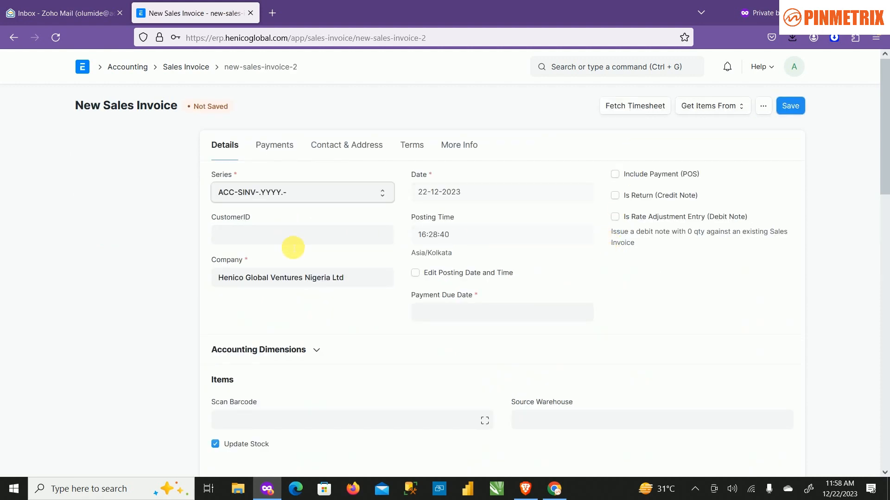
click(299, 237)
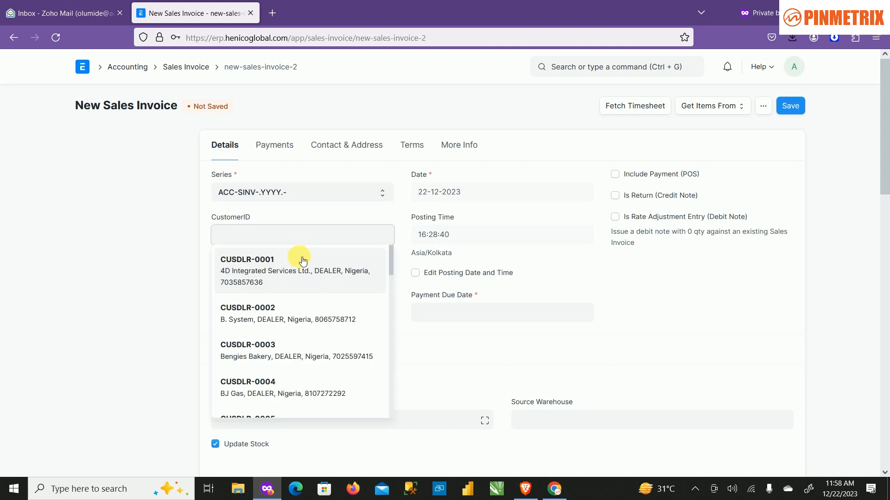
scroll(315, 301, down, 2)
scroll(316, 310, down, 5)
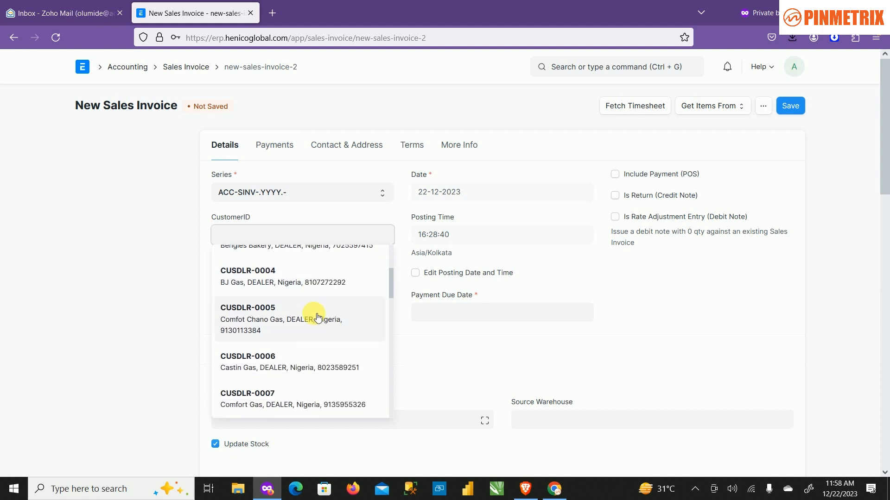
scroll(317, 324, down, 4)
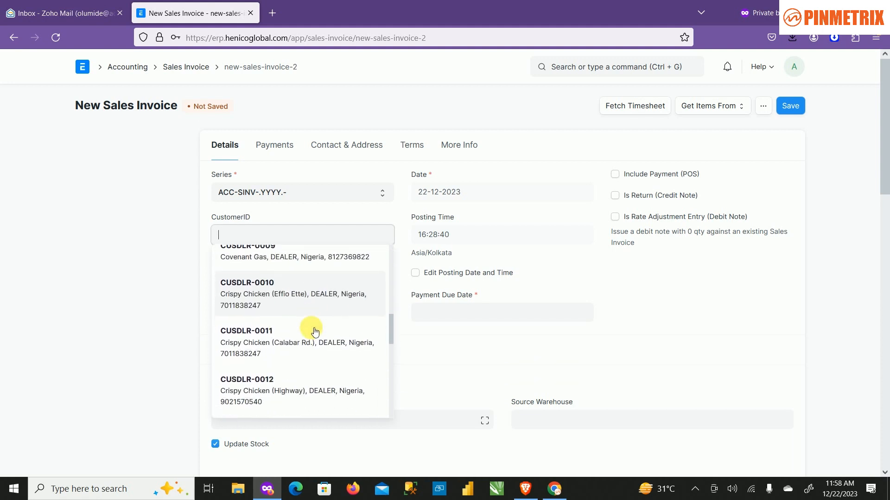
scroll(316, 327, up, 3)
scroll(317, 329, down, 1)
scroll(315, 329, down, 1)
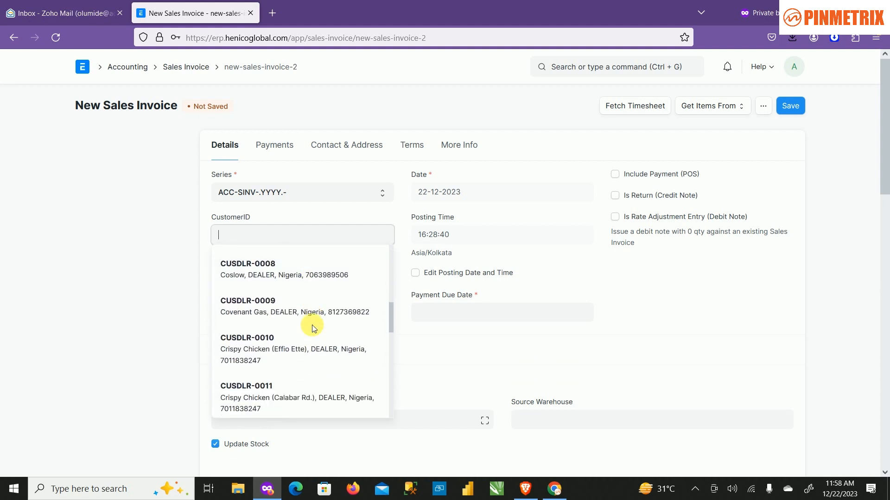
scroll(314, 328, down, 2)
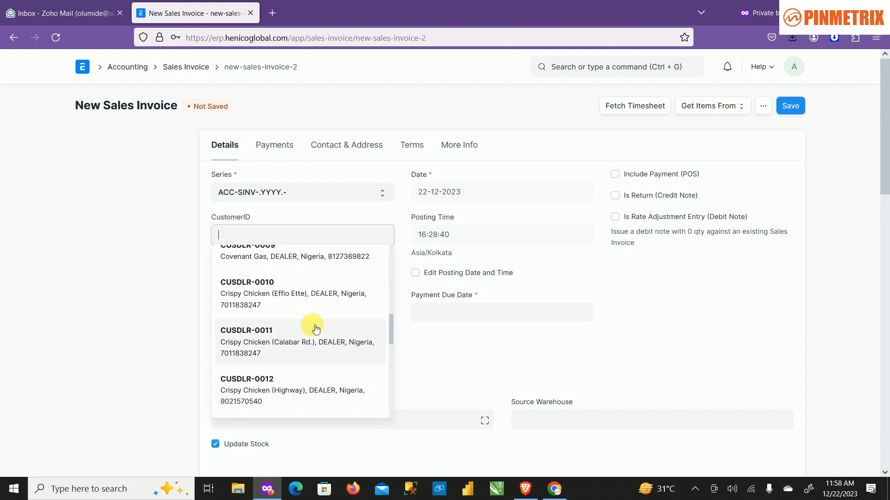
scroll(316, 329, up, 9)
scroll(316, 329, up, 3)
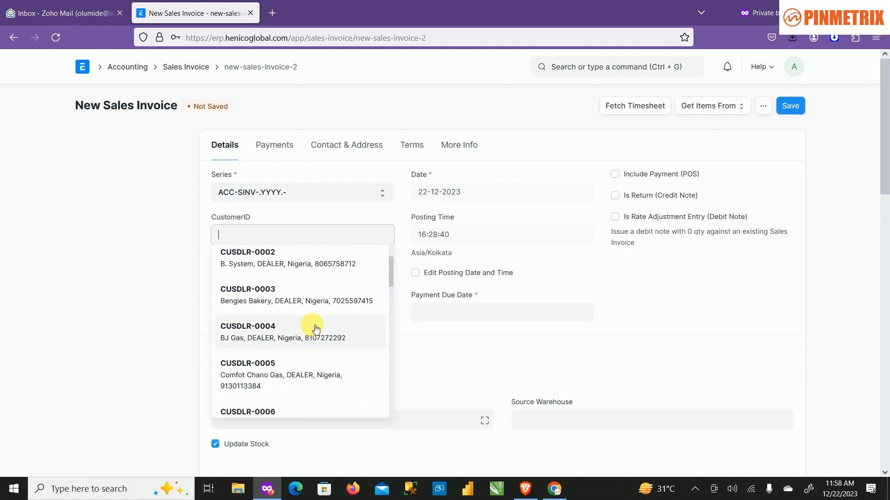
scroll(312, 326, down, 5)
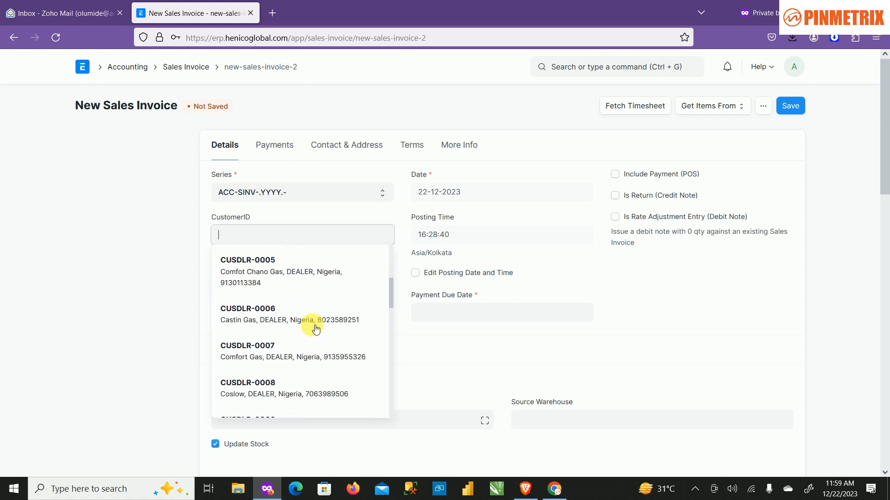
scroll(312, 326, up, 4)
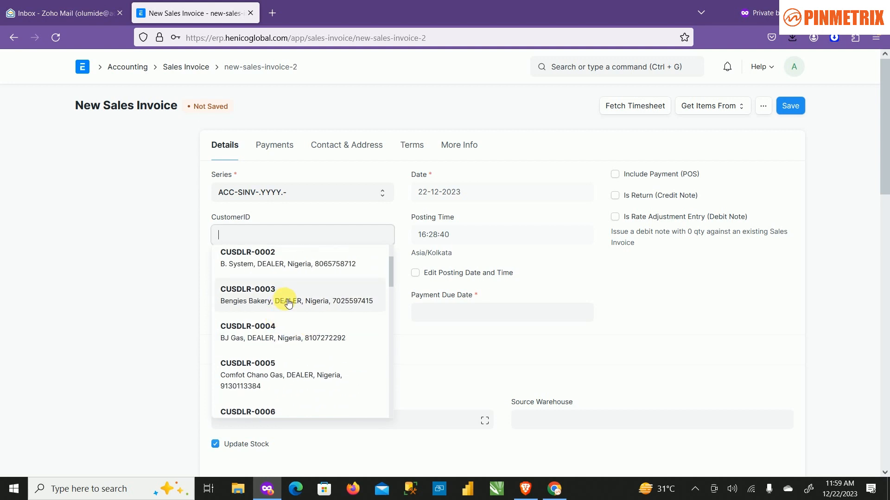
click(307, 305)
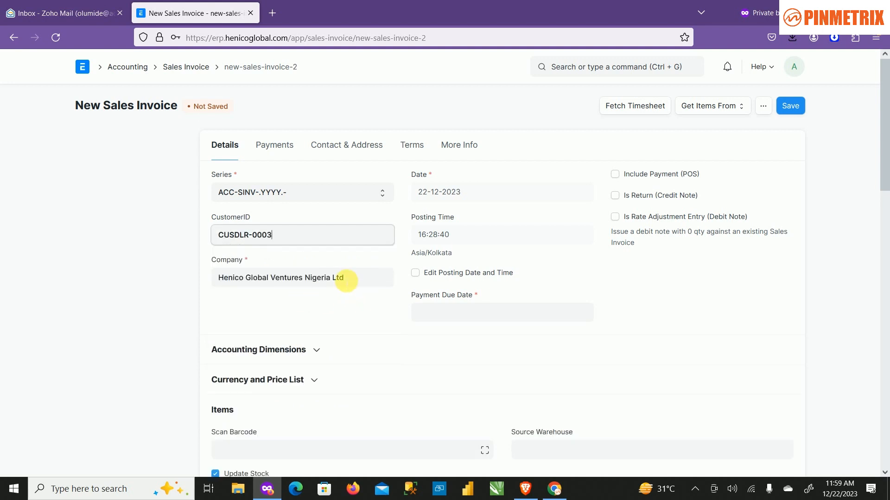
Set the invoice's company to Training and enable editing of the posting date and time.
click(353, 281)
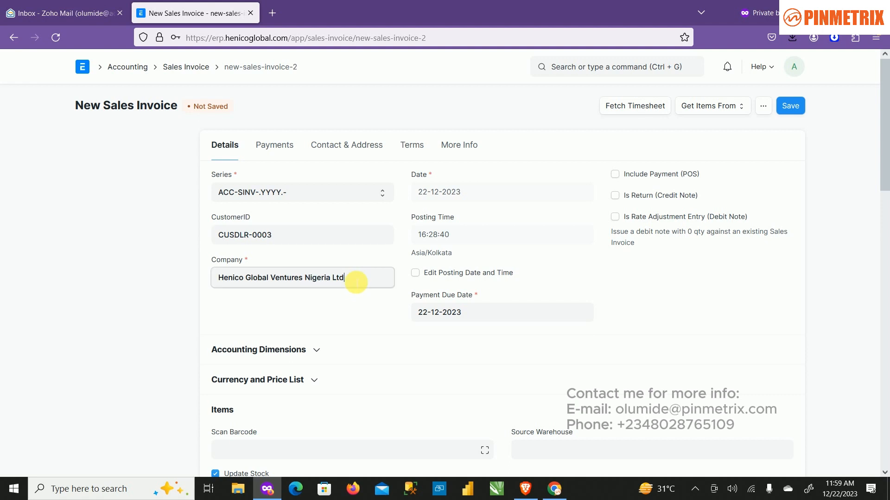
triple_click(353, 279)
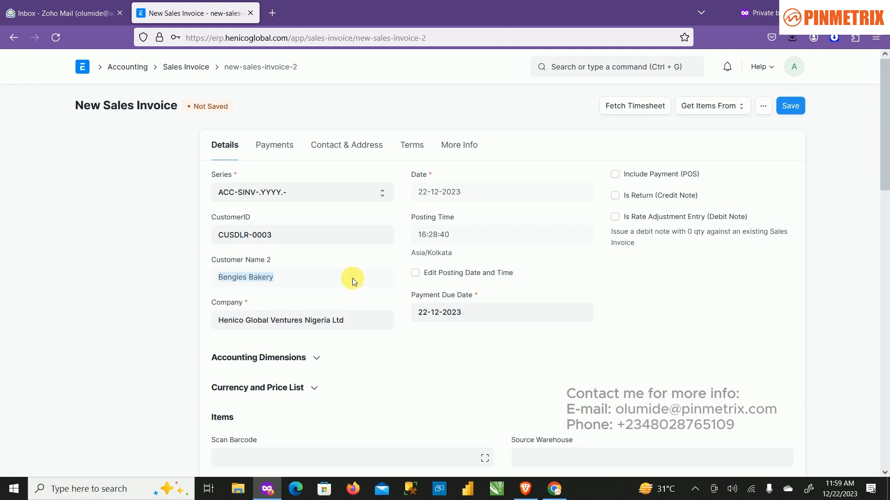
click(360, 319)
key(ctrl+a)
key(BackSpace)
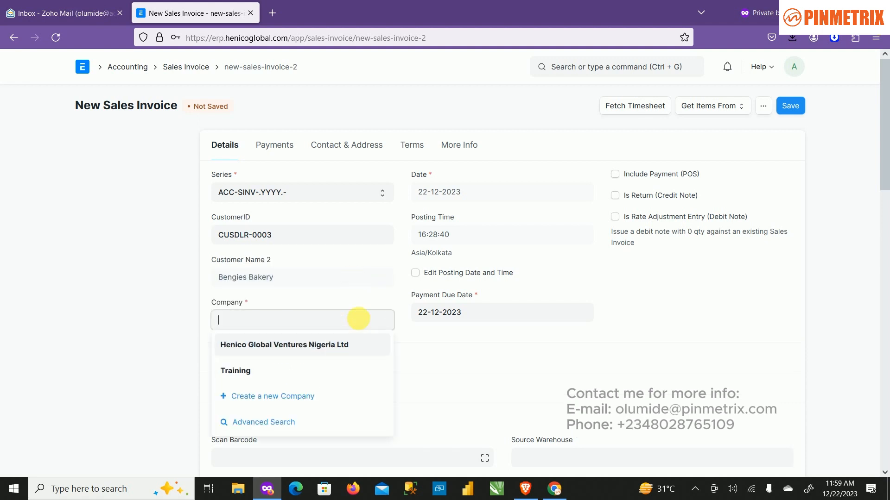
click(320, 372)
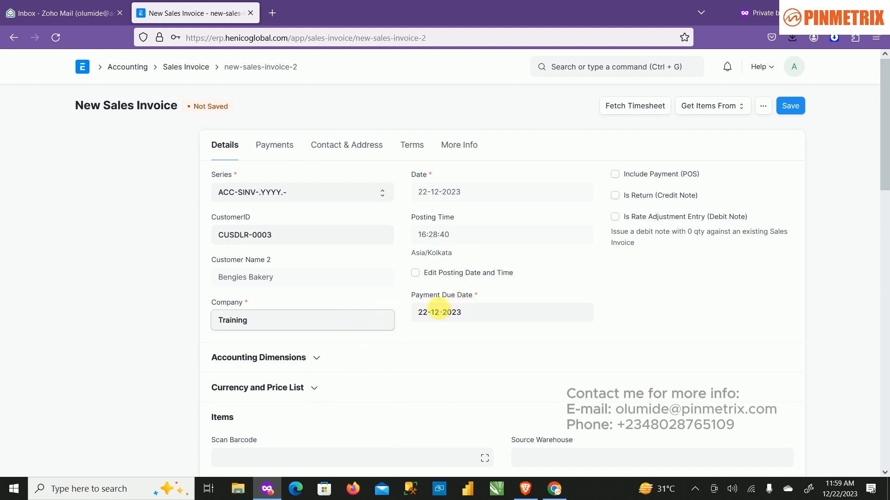
click(415, 273)
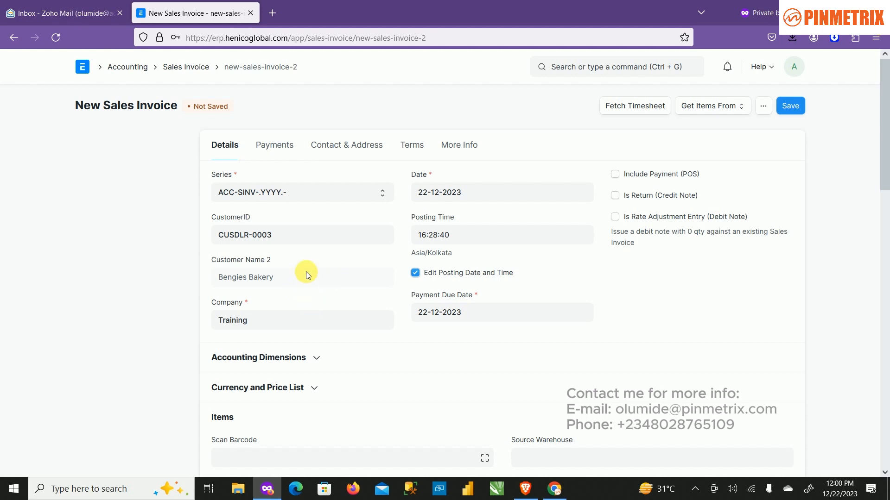
mouse_move(306, 275)
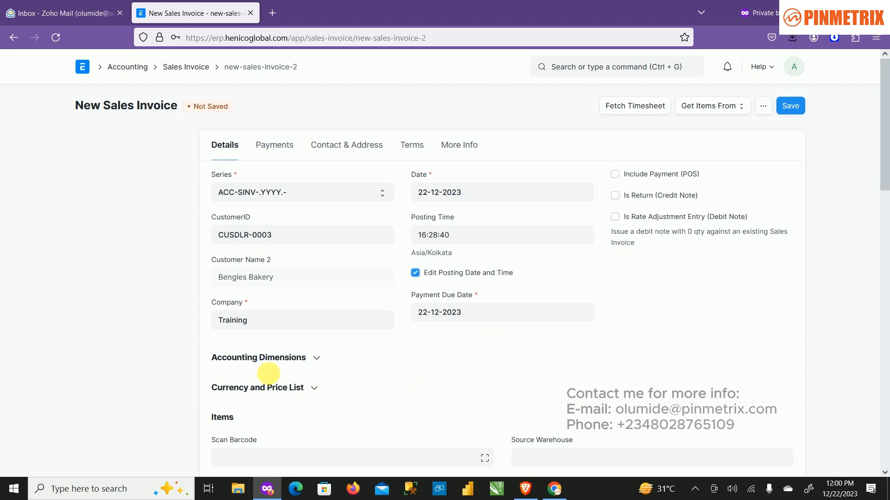
Enter LPG as the item in the first row of the invoice's items table.
scroll(380, 382, down, 5)
scroll(453, 378, up, 5)
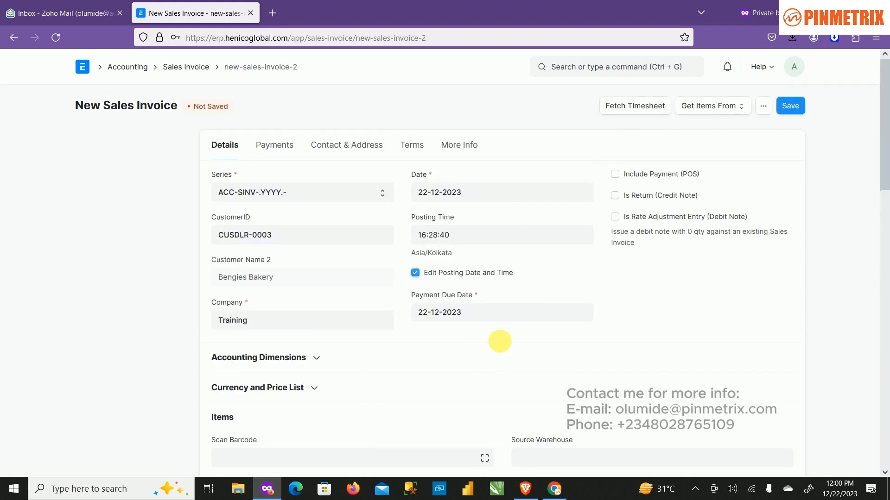
scroll(552, 313, down, 1)
scroll(552, 312, down, 3)
scroll(538, 314, up, 1)
scroll(533, 324, down, 3)
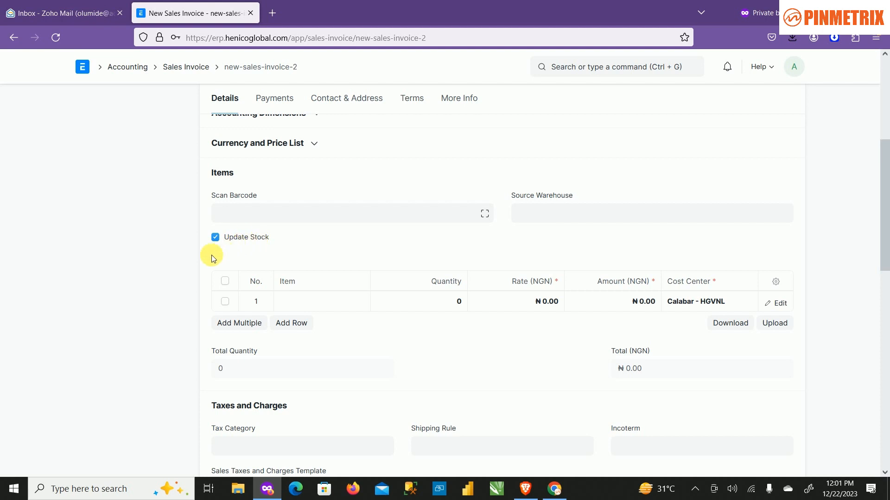
click(324, 301)
text(lp)
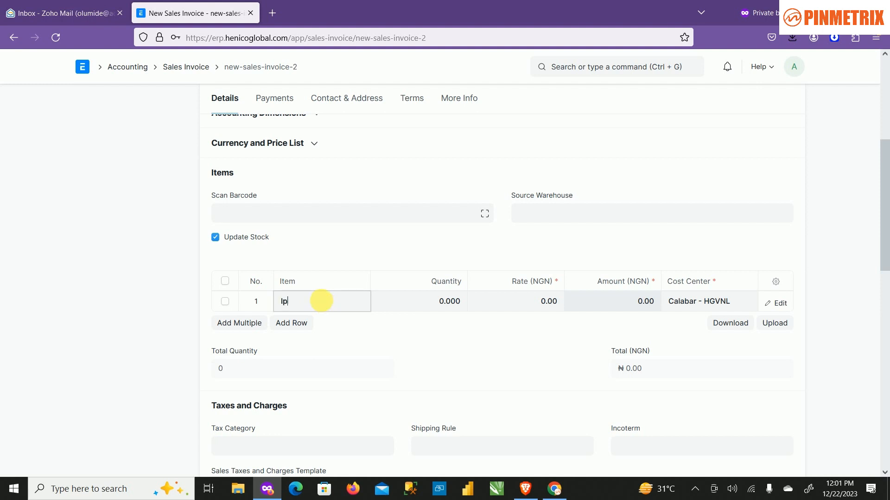
click(368, 343)
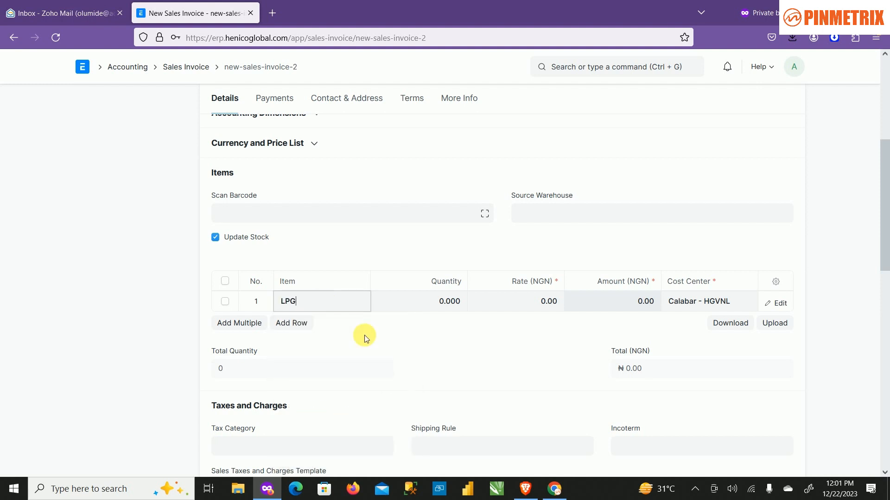
Set the quantity of the LPG item row to 2.
click(445, 302)
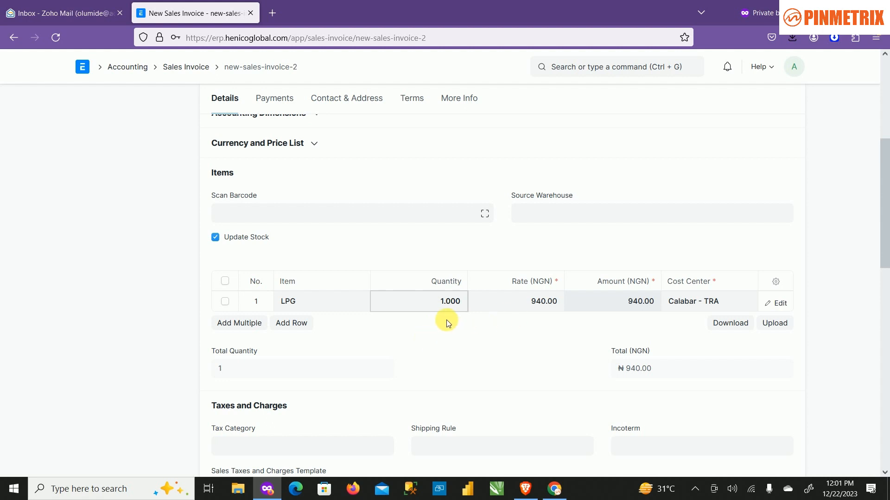
key(BackSpace)
key(BackSpace)
key(BackSpace)
key(BackSpace)
key(BackSpace)
text(2)
key(Tab)
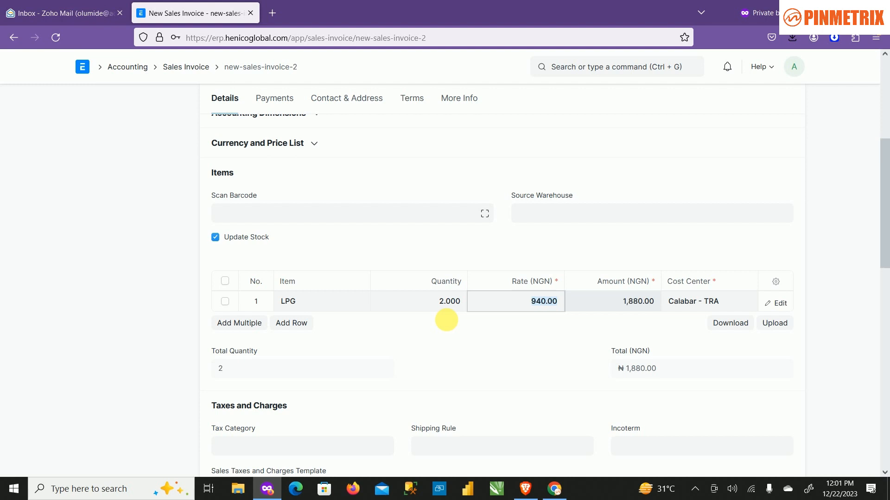
scroll(443, 234, up, 4)
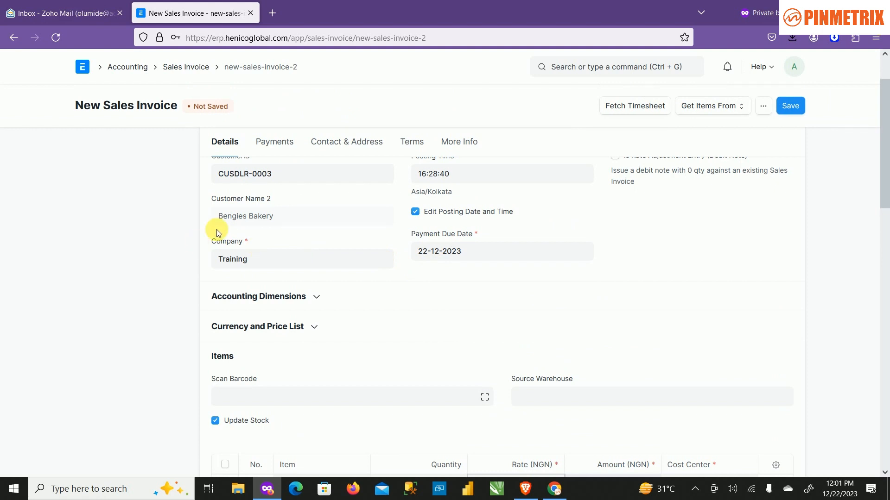
scroll(361, 299, down, 4)
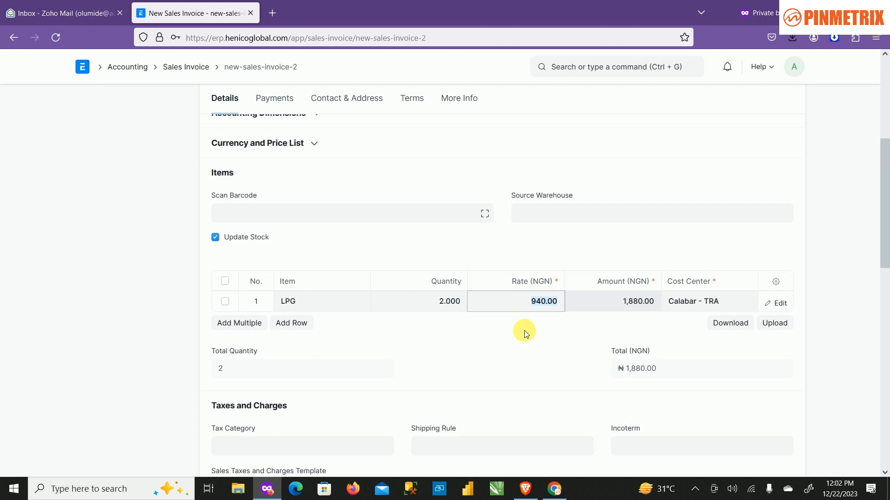
click(527, 303)
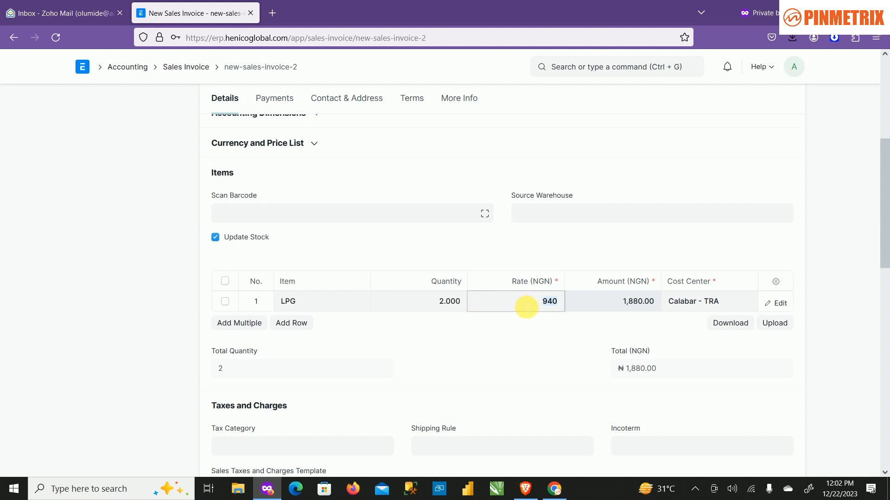
click(548, 300)
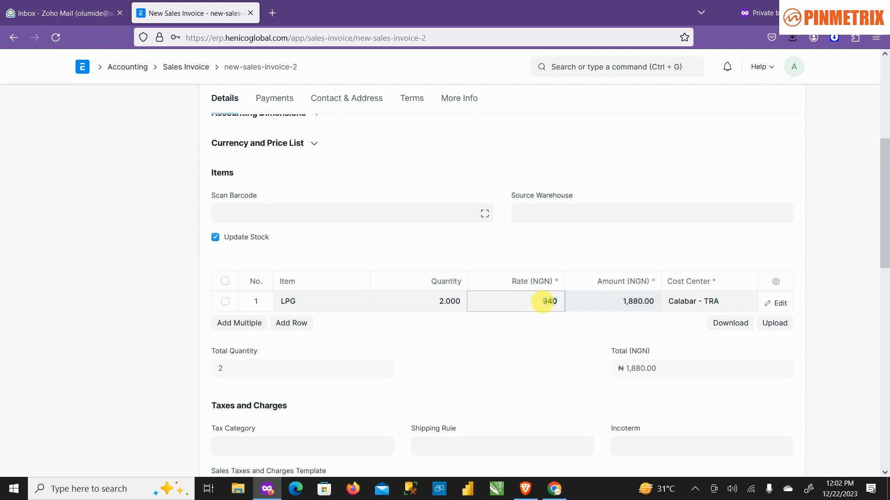
double_click(542, 301)
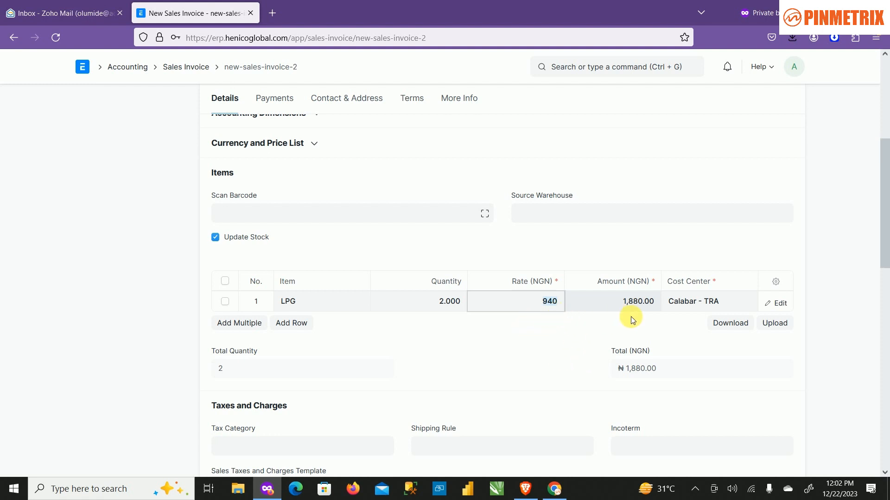
Set the invoice's source warehouse to LPG Tank - TRA.
click(561, 213)
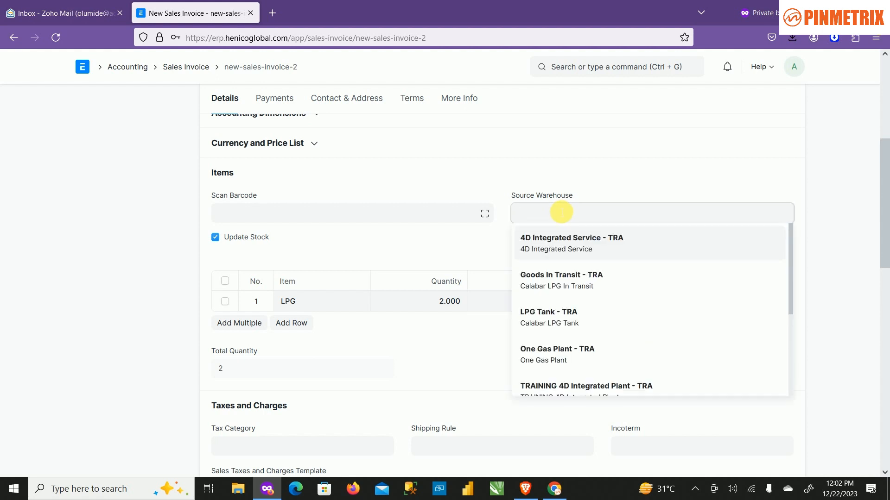
click(591, 329)
click(580, 234)
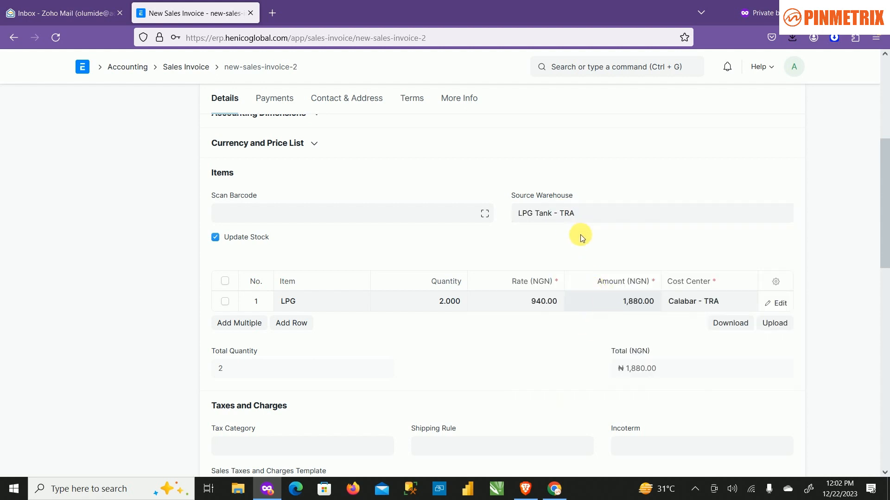
Review the invoice's items and taxes sections and save the sales invoice as a draft.
scroll(474, 337, down, 4)
scroll(475, 337, up, 8)
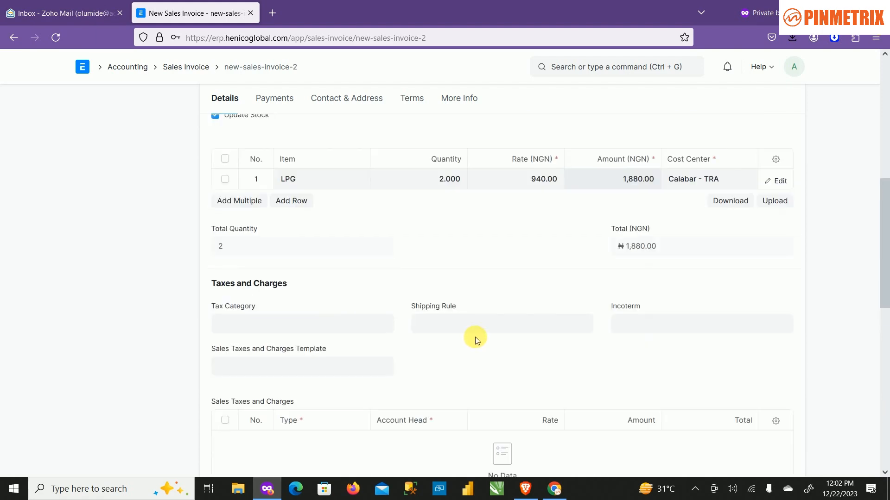
scroll(570, 254, up, 2)
scroll(565, 254, down, 5)
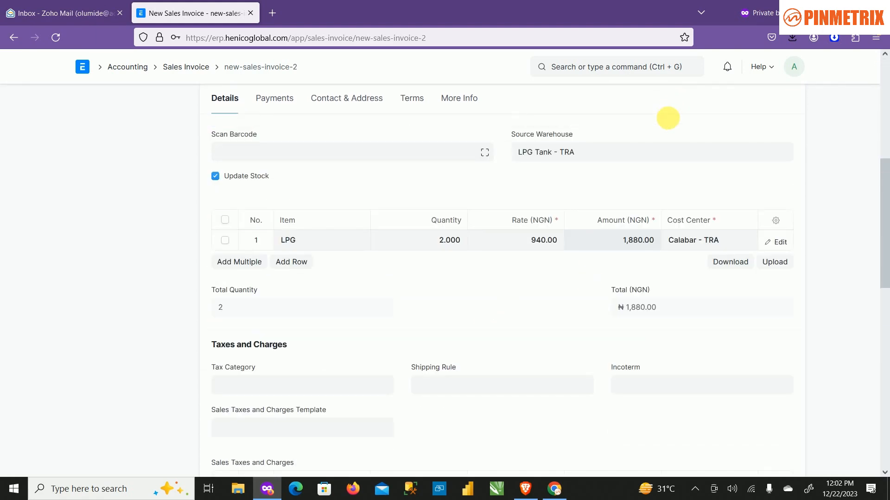
scroll(746, 166, up, 5)
click(789, 106)
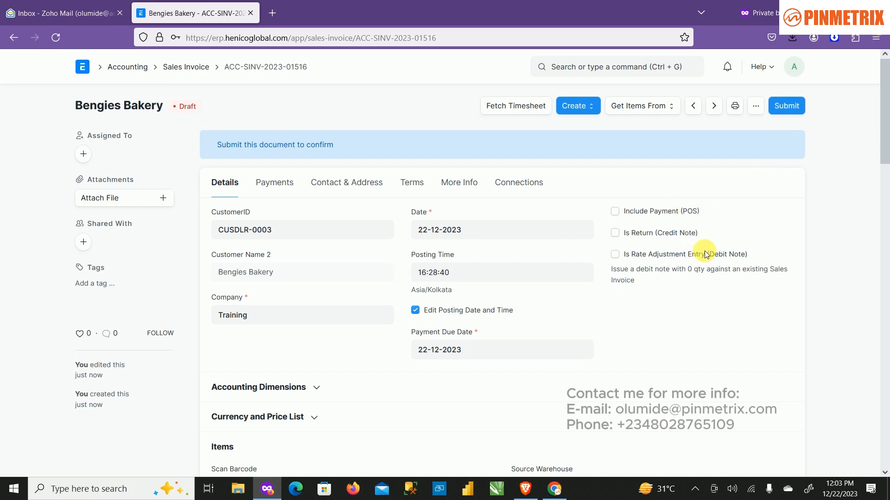
Check the saved invoice's items and submit it permanently.
scroll(695, 297, down, 3)
scroll(694, 297, down, 4)
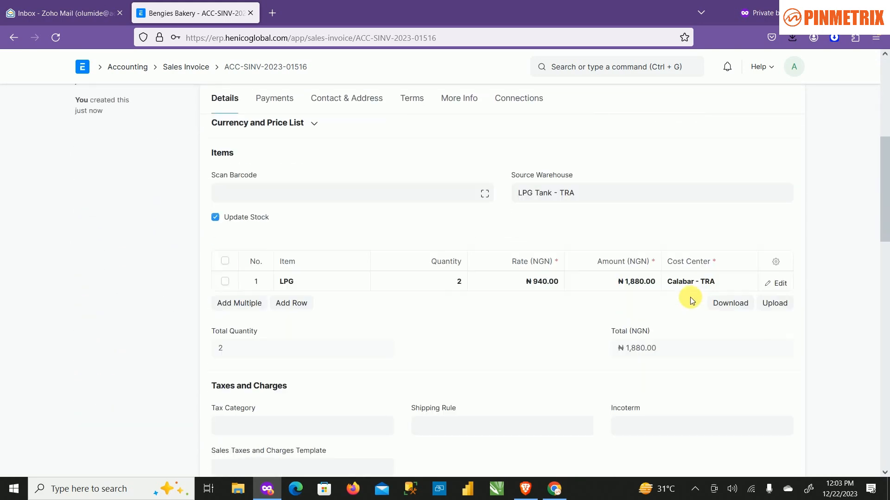
scroll(653, 302, up, 7)
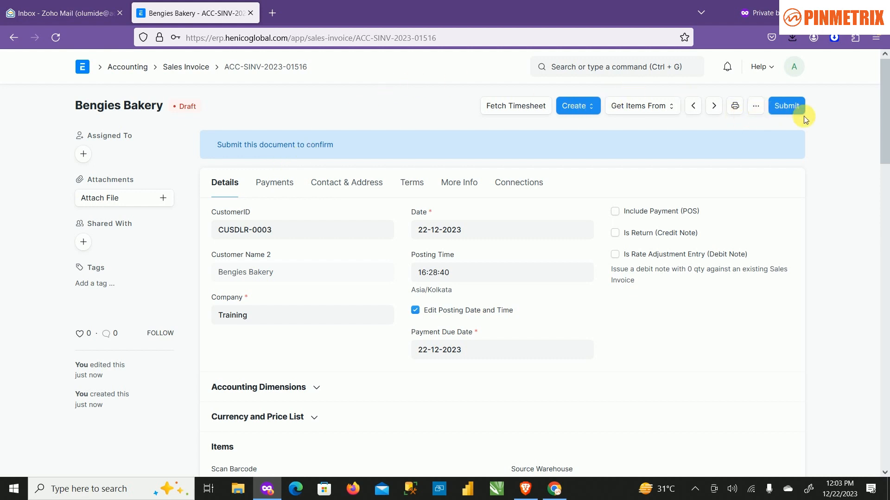
click(793, 107)
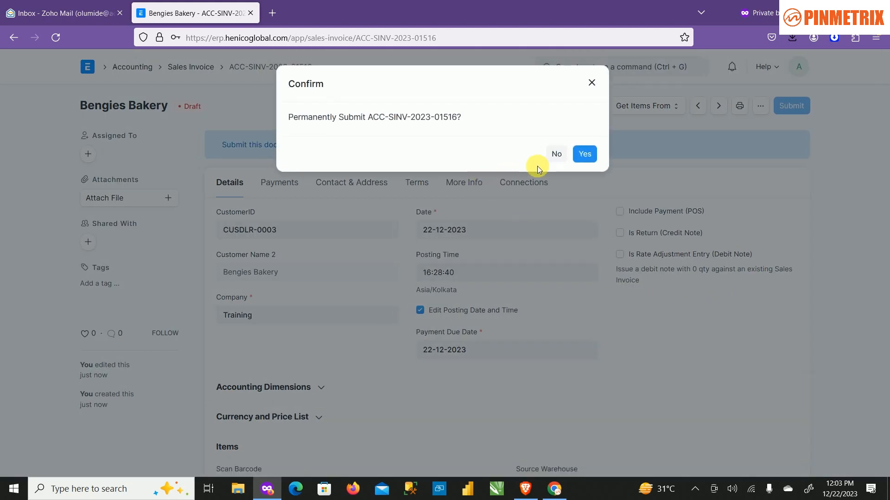
click(586, 153)
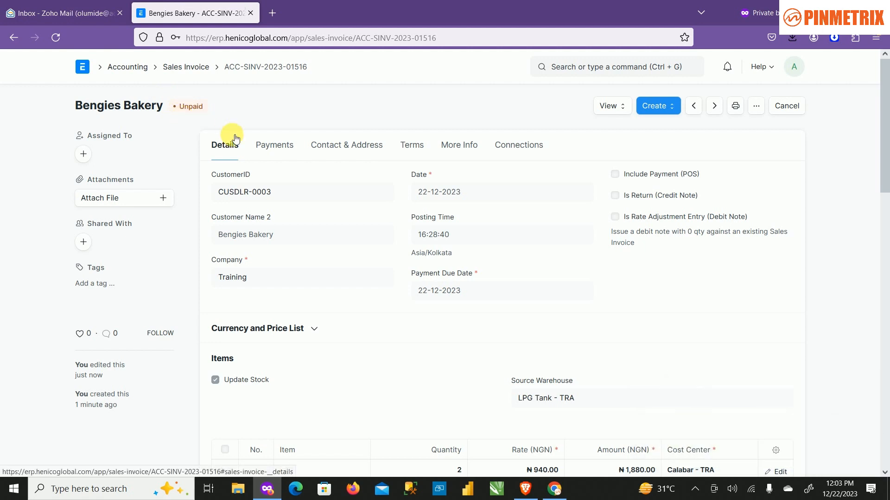
Examine the submitted invoice's accounting ledger entries with the Account column widened, and return to the invoice.
scroll(516, 357, down, 6)
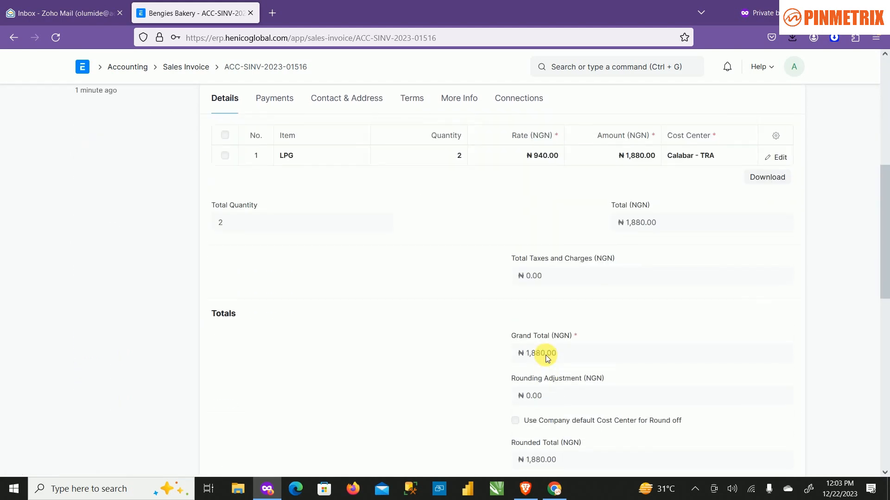
scroll(546, 355, up, 6)
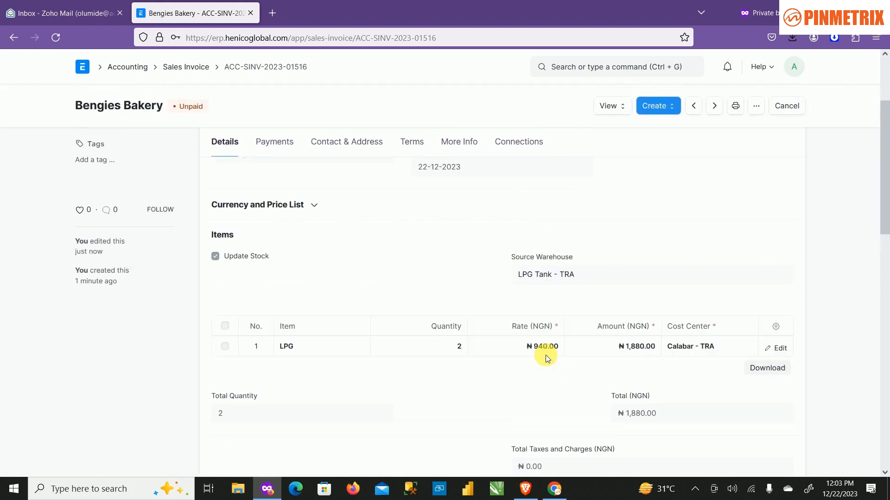
click(627, 109)
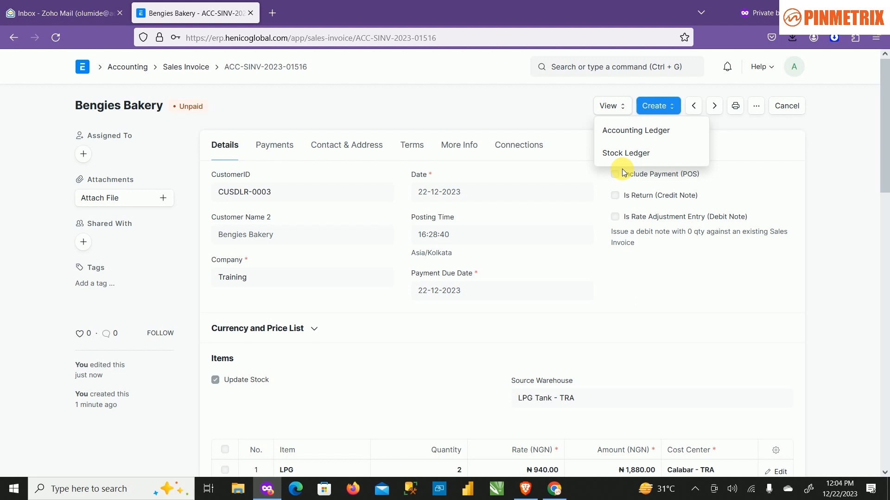
click(630, 132)
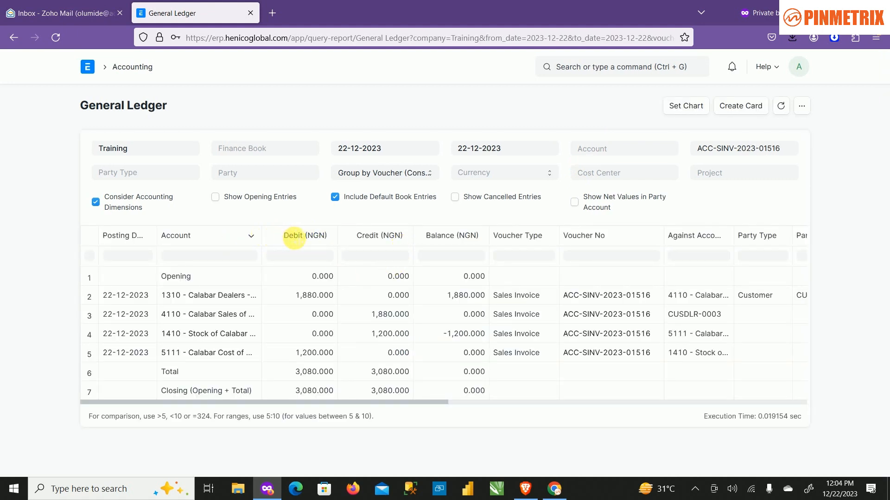
drag(295, 238, 309, 240)
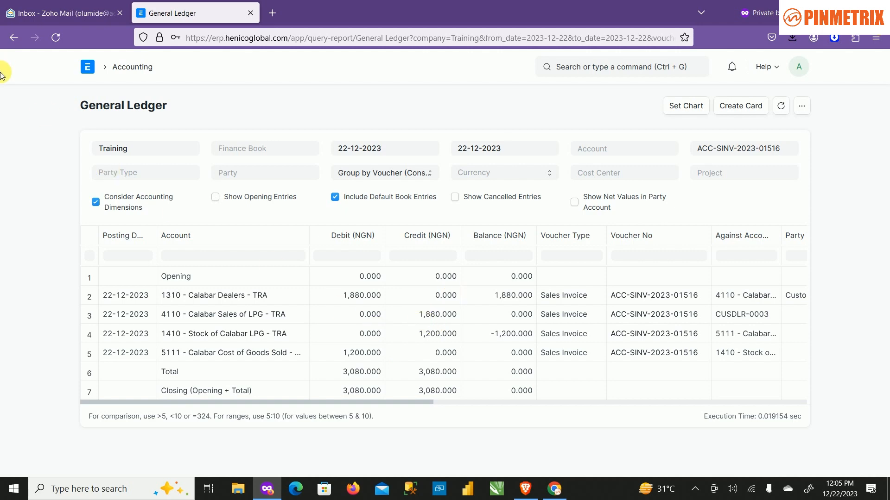
click(14, 38)
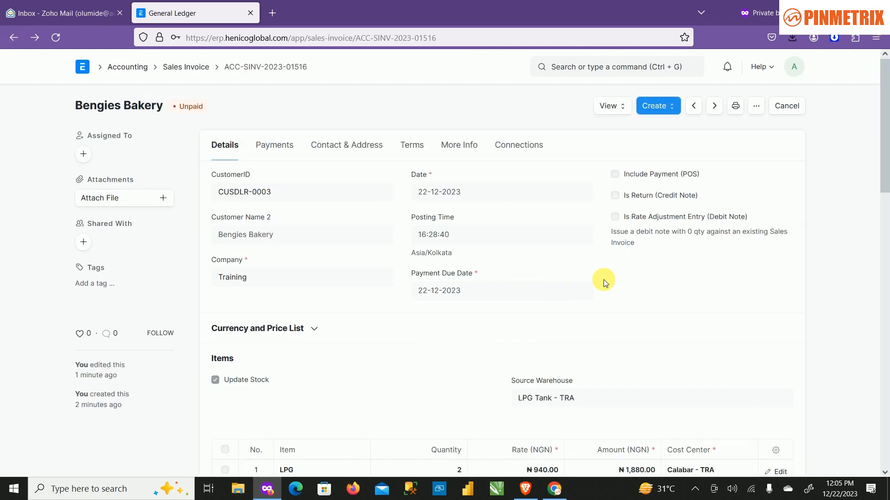
Create a payment entry from the submitted invoice and set its mode of payment to Access Bank.
scroll(621, 282, down, 6)
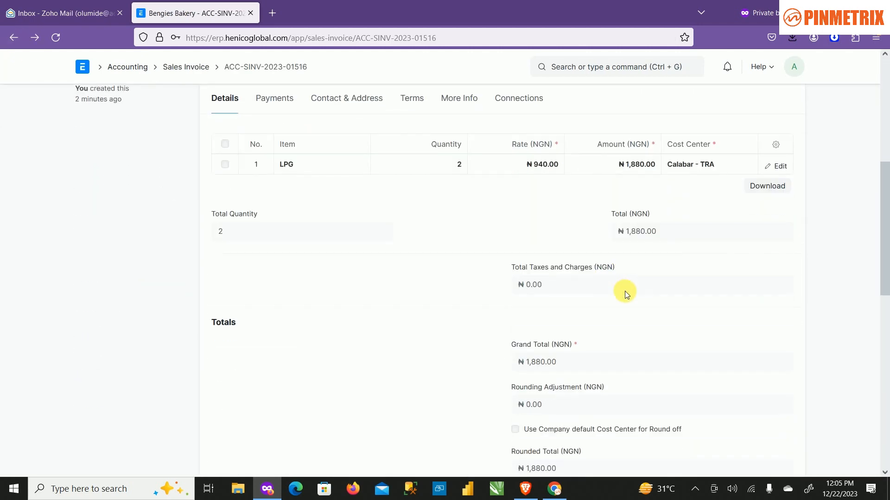
scroll(625, 295, down, 4)
scroll(624, 295, down, 7)
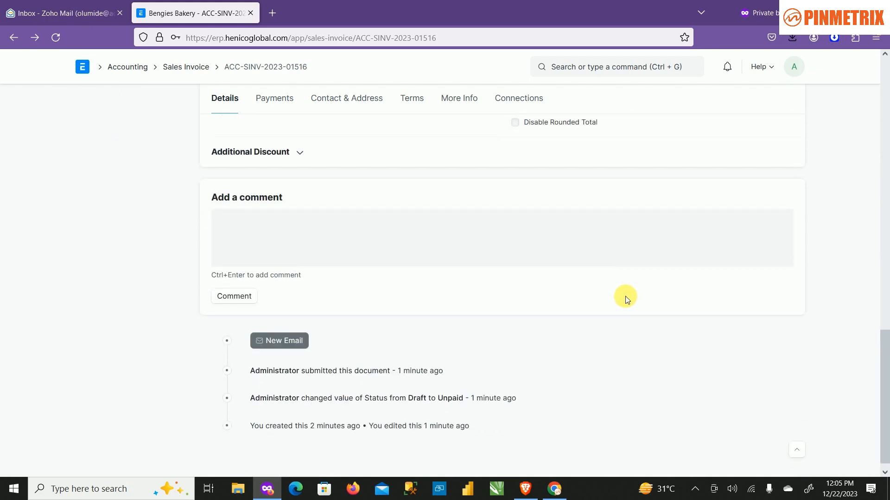
scroll(624, 297, up, 15)
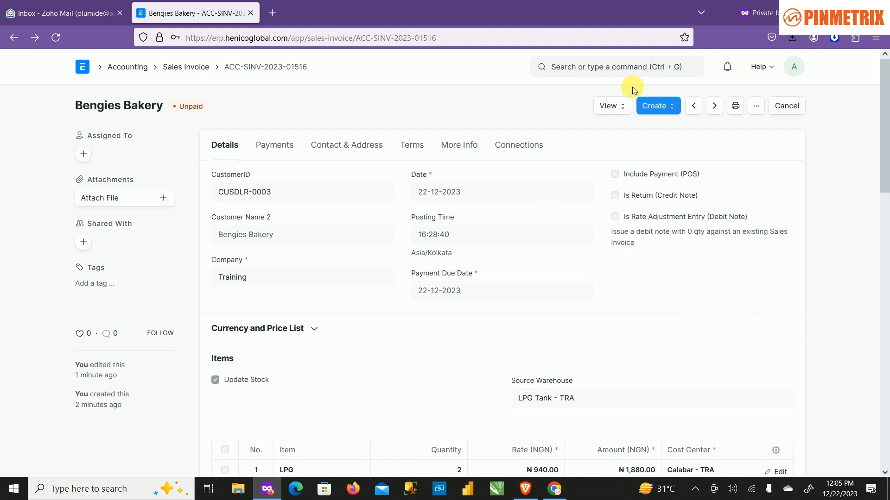
click(658, 107)
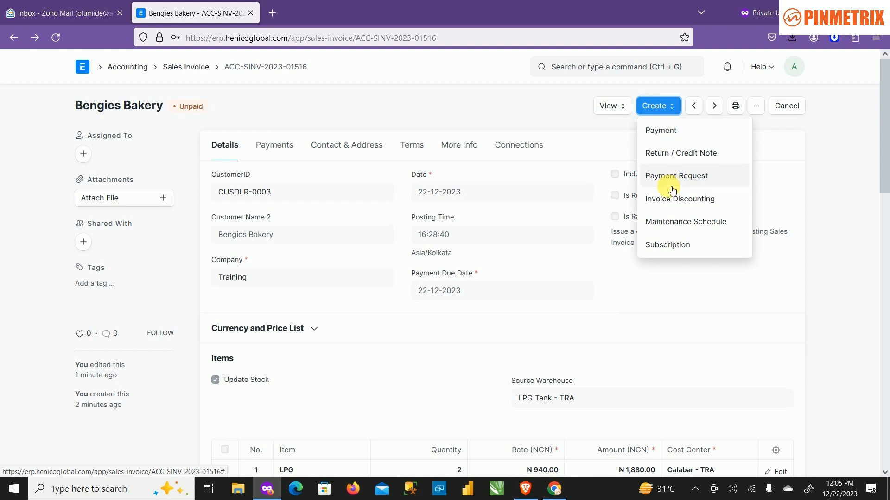
click(670, 135)
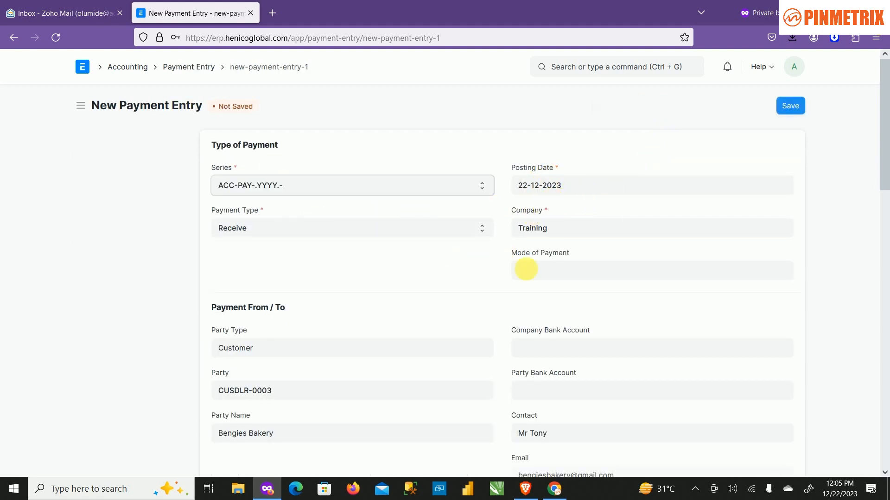
click(562, 272)
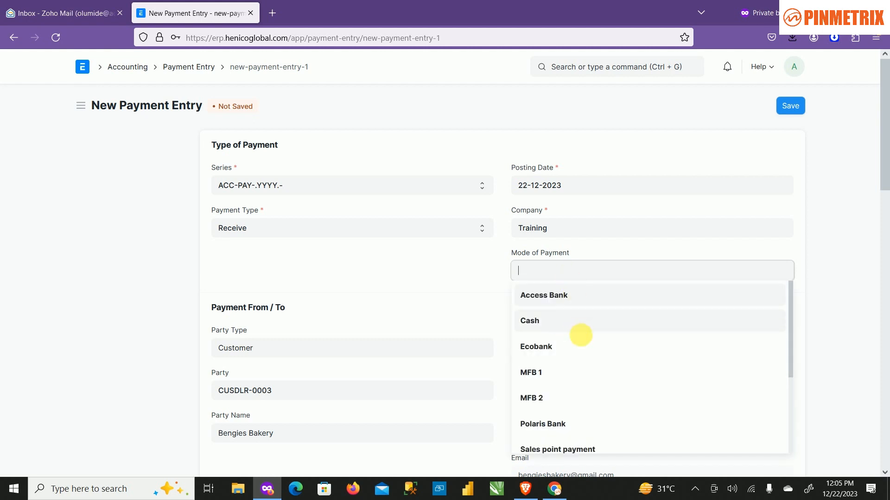
click(583, 302)
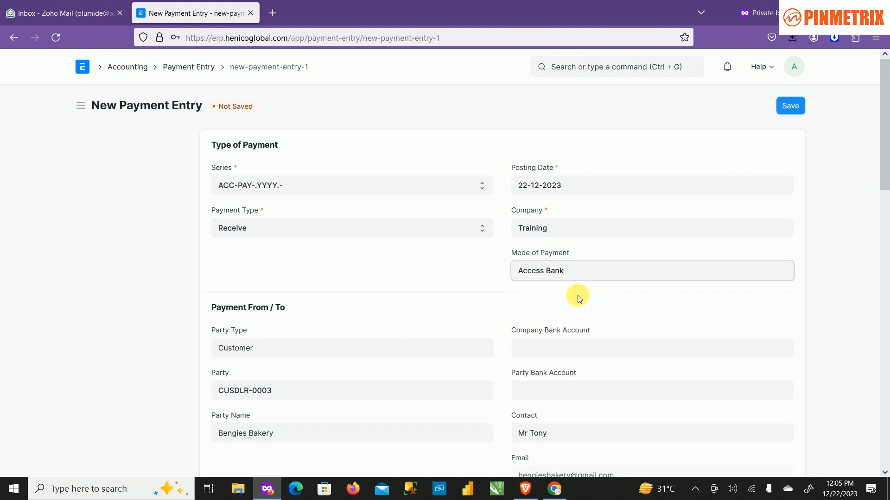
Examine the payment entry's party details, paid amount, payment references, write-off and taxes sections.
scroll(414, 310, down, 3)
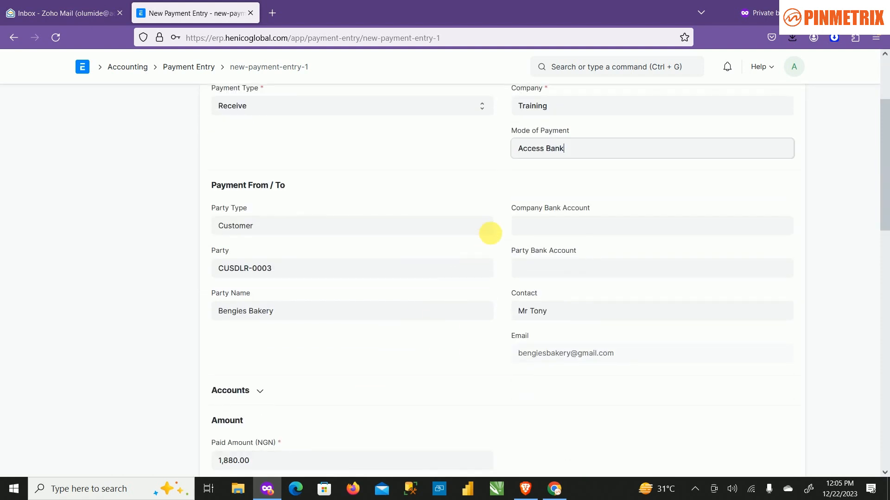
scroll(492, 358, down, 4)
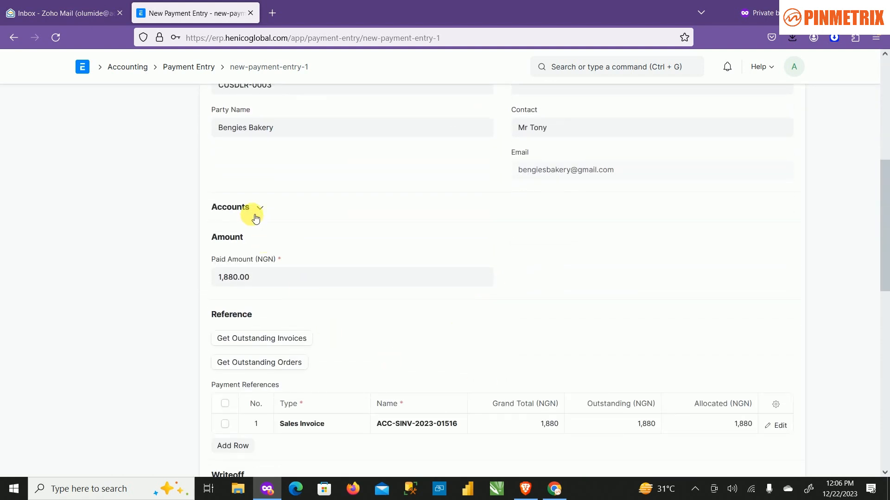
scroll(377, 298, down, 1)
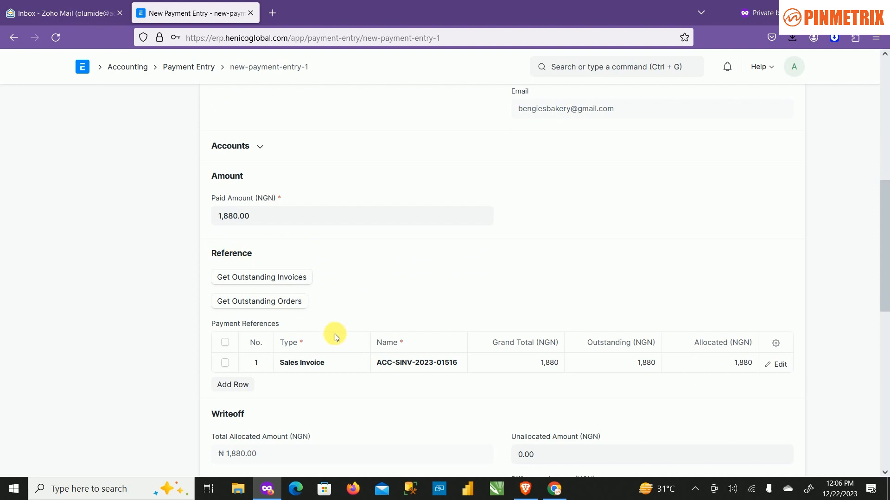
scroll(279, 282, down, 2)
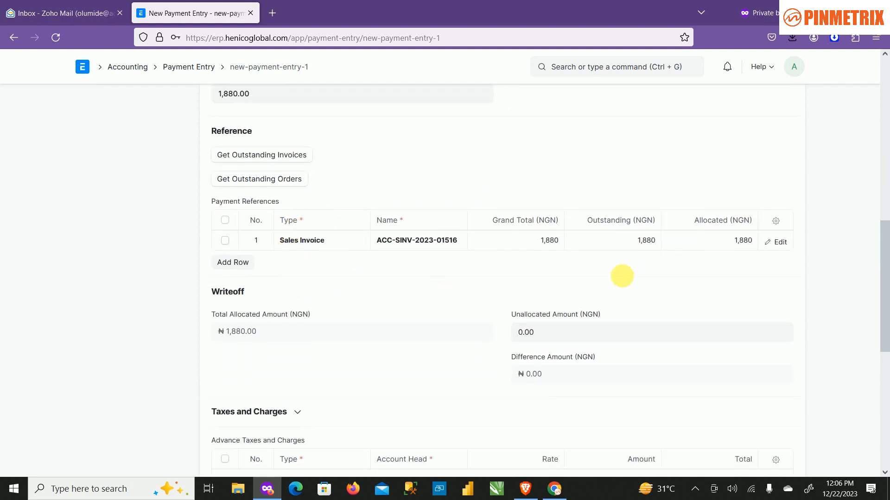
scroll(330, 281, down, 2)
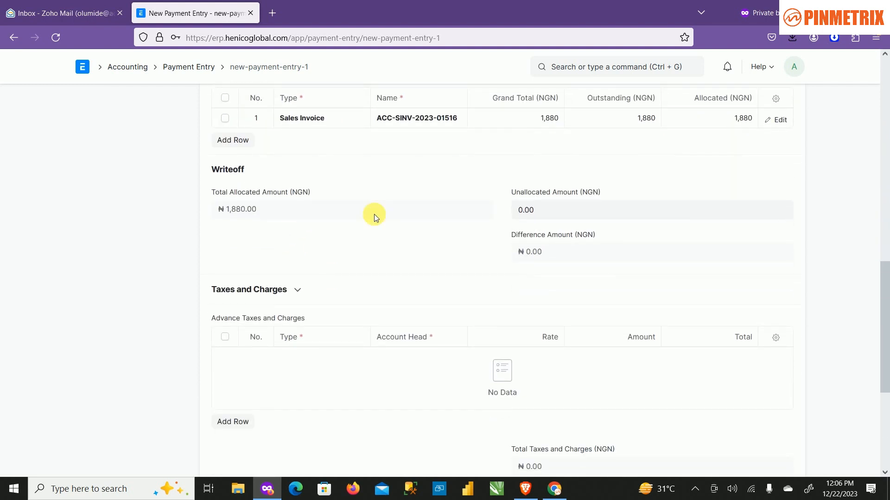
scroll(514, 381, down, 1)
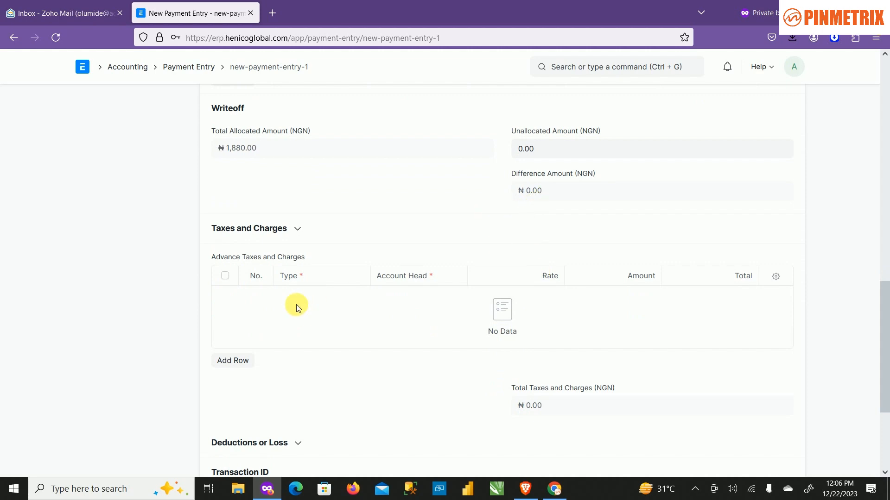
scroll(375, 225, up, 1)
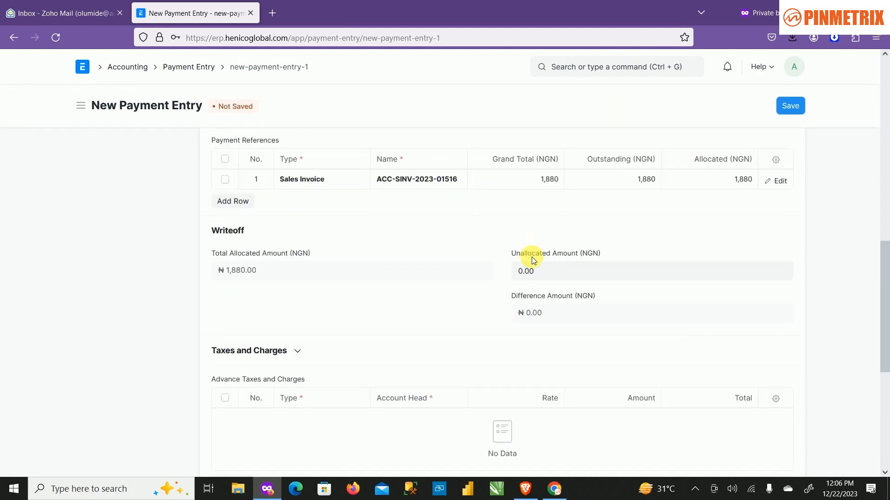
scroll(717, 192, up, 3)
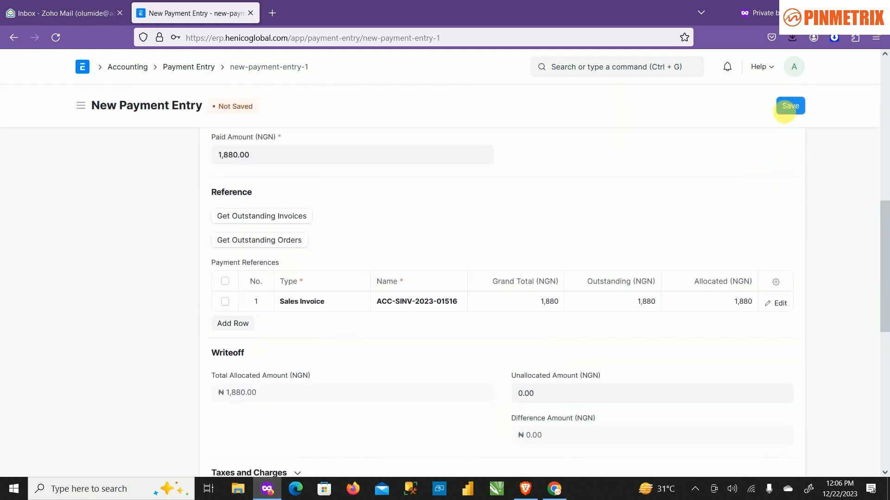
scroll(520, 279, up, 3)
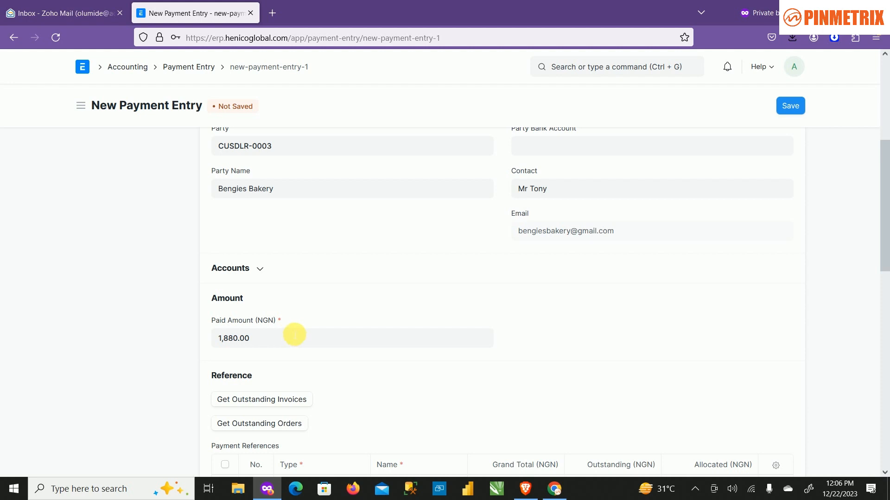
Try to save the payment entry, and enter 123 as its Cheque/Reference No, keeping the reference date.
click(791, 97)
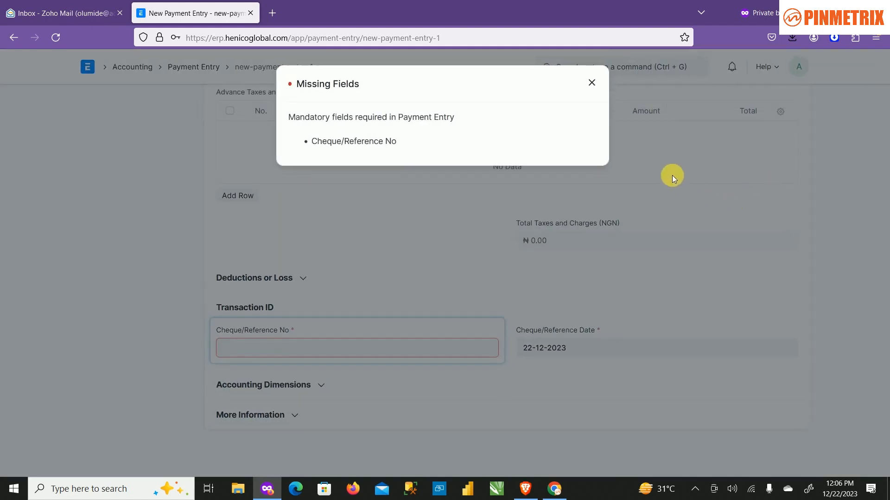
click(587, 83)
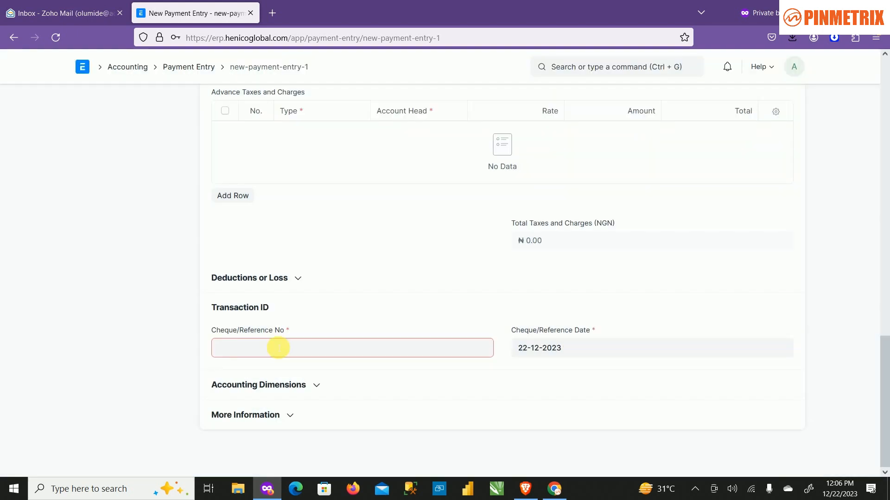
click(278, 349)
text(123)
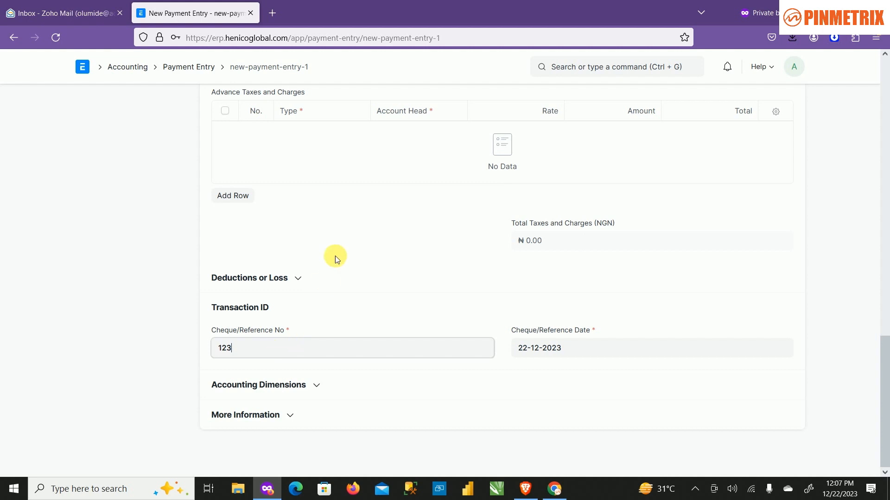
click(574, 355)
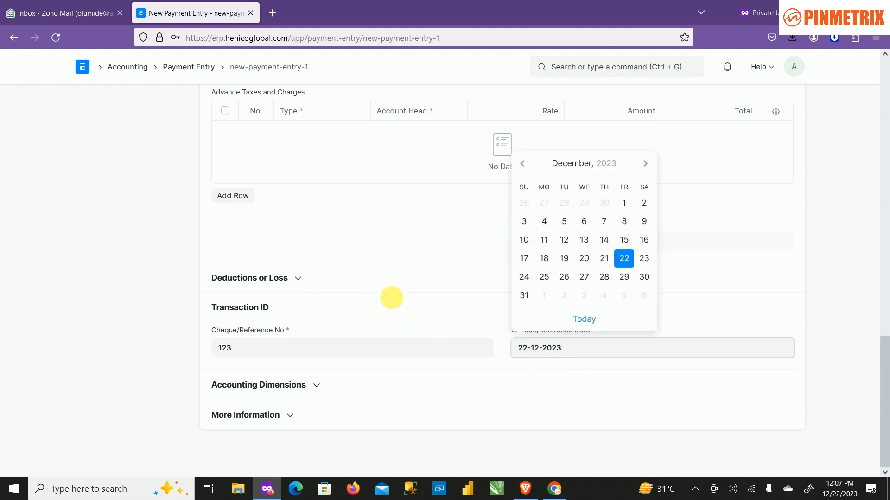
click(395, 240)
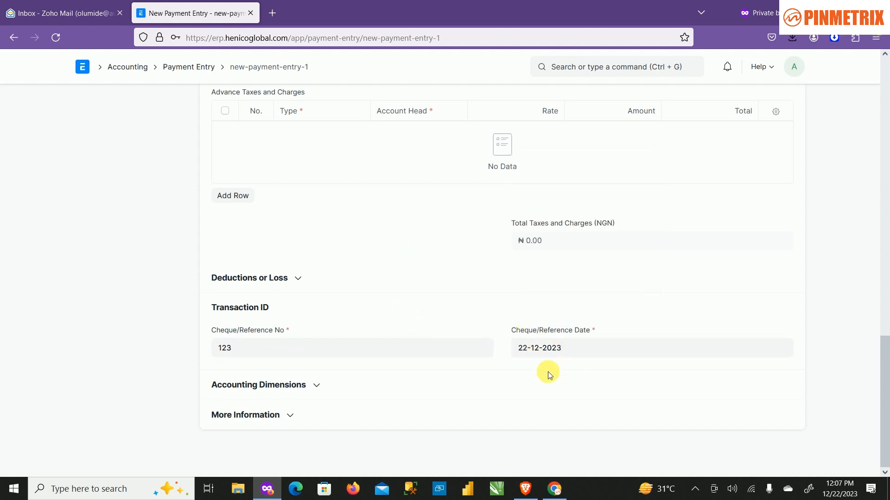
scroll(584, 333, up, 12)
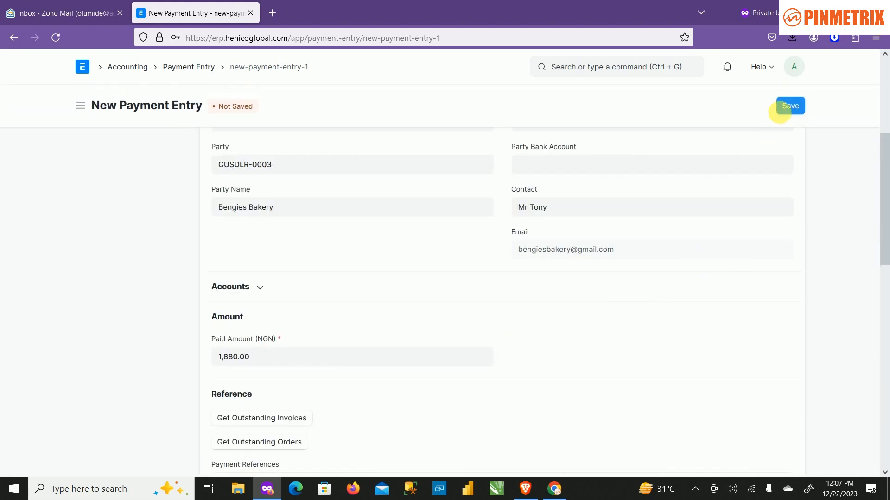
Save and submit the payment entry, and examine its general ledger entries.
click(790, 106)
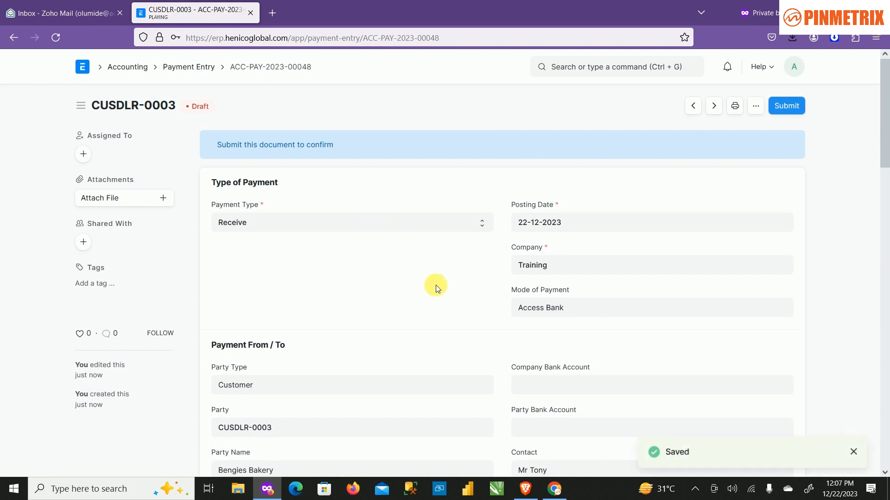
scroll(638, 218, down, 9)
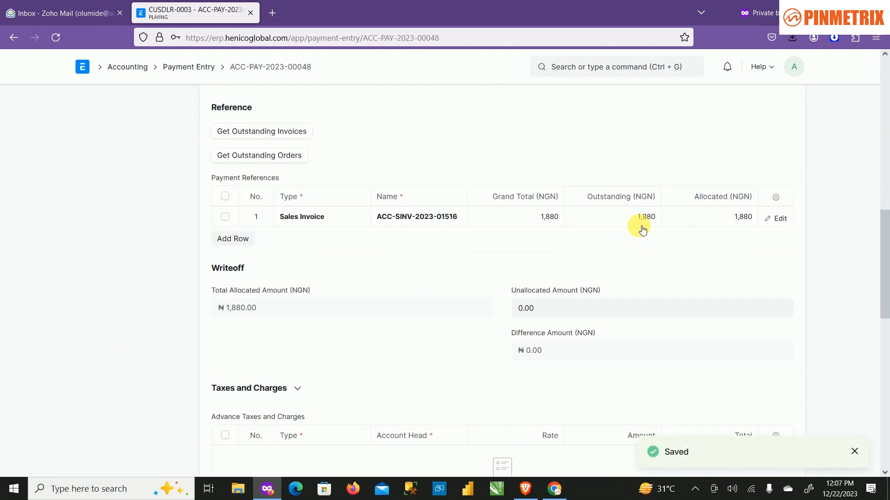
scroll(642, 229, up, 10)
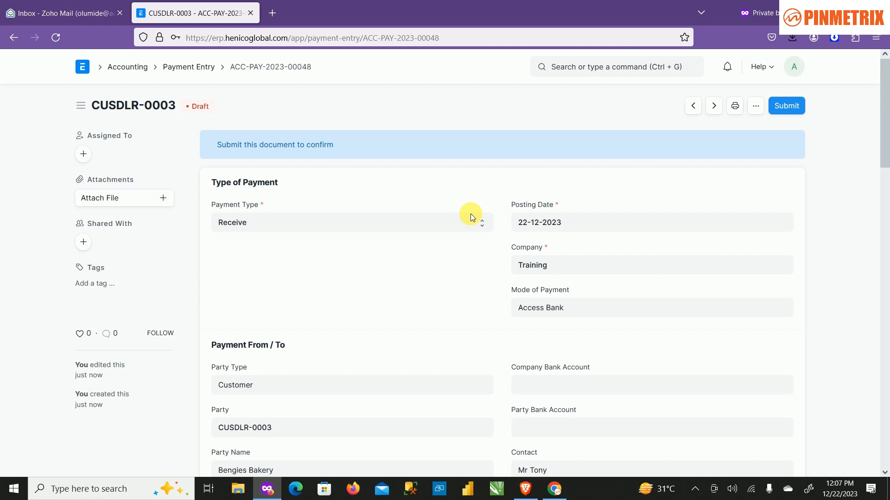
click(787, 104)
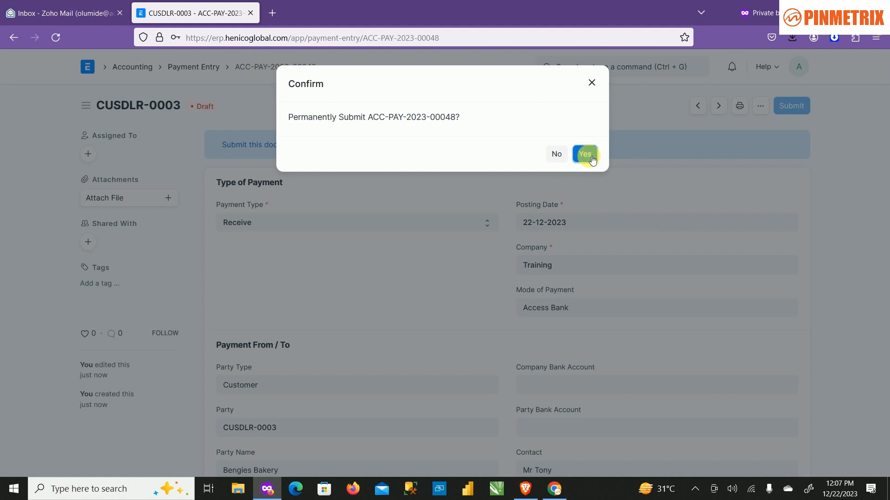
key(Return)
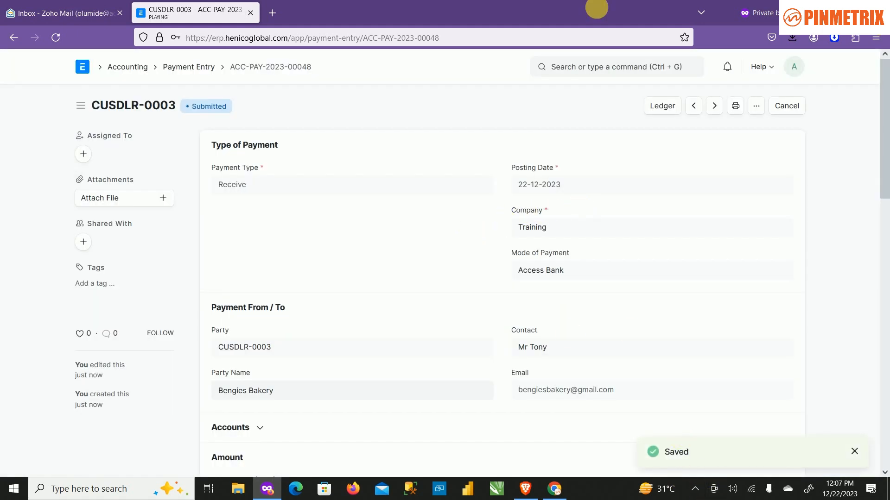
click(669, 113)
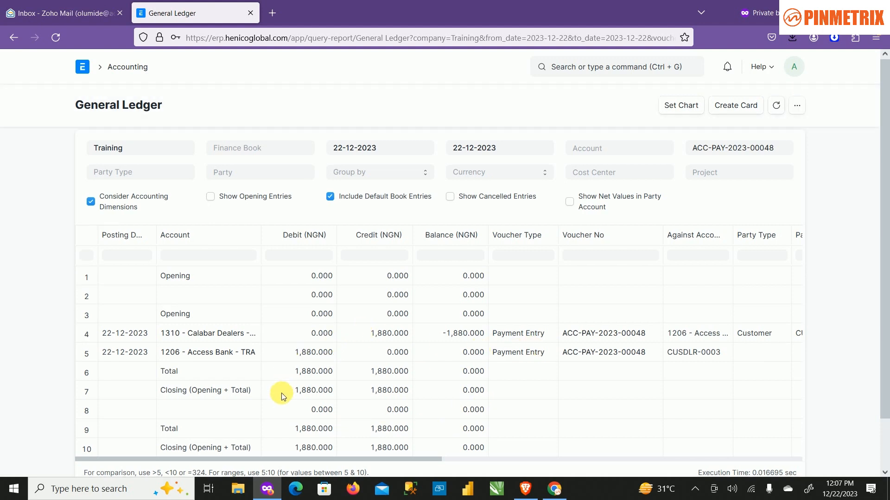
scroll(283, 397, down, 1)
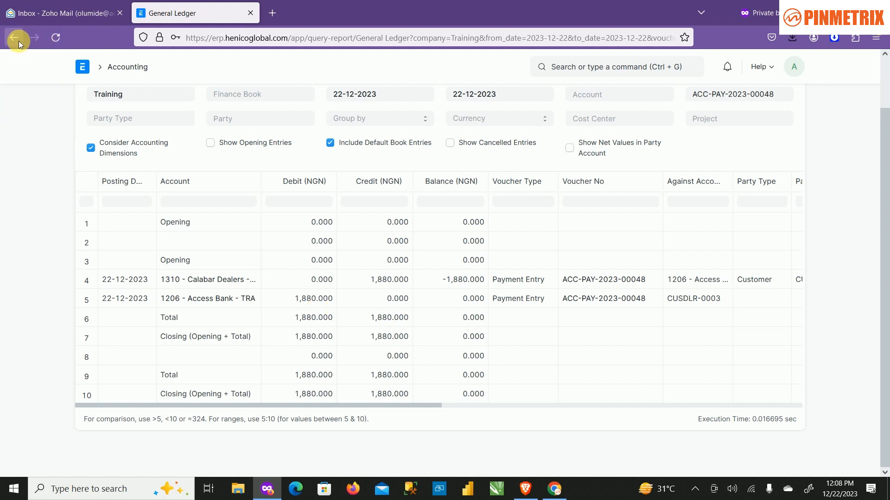
Go to the Selling workspace and start a new sales invoice.
click(83, 71)
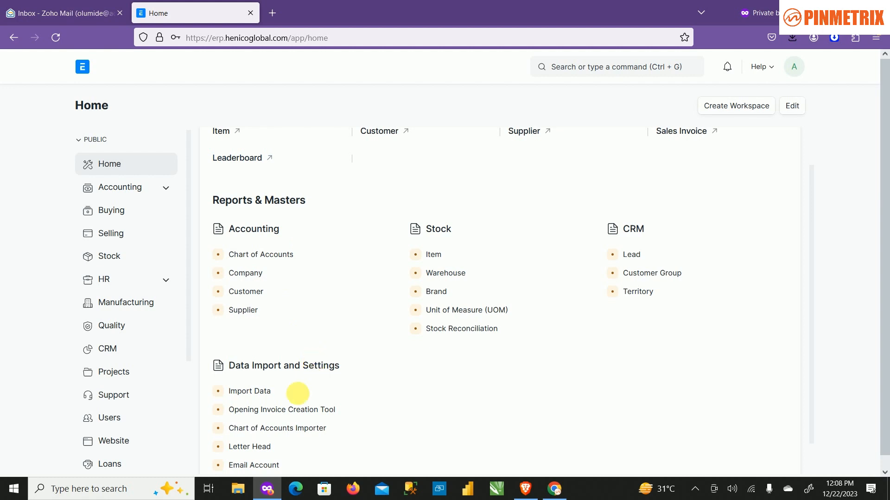
click(110, 254)
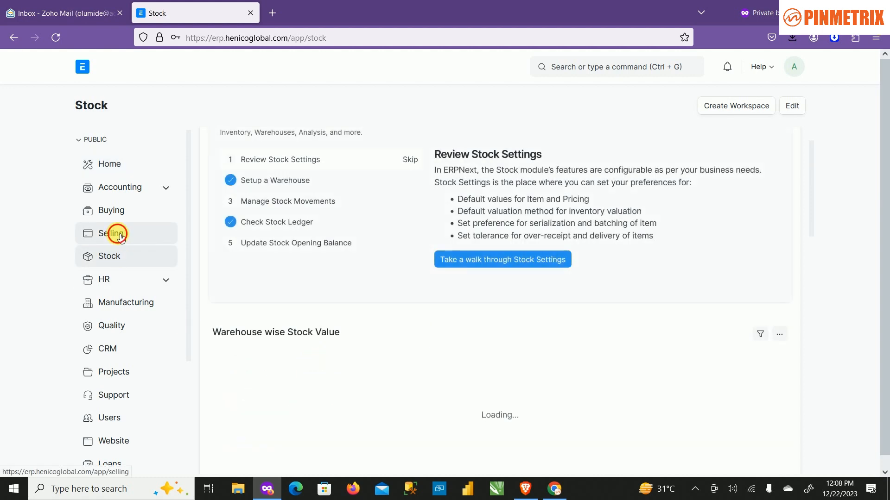
click(120, 235)
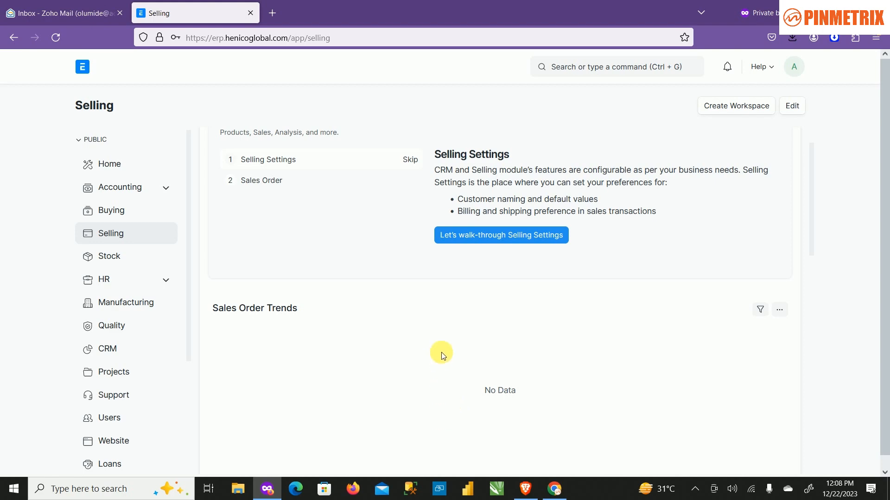
scroll(441, 356, down, 8)
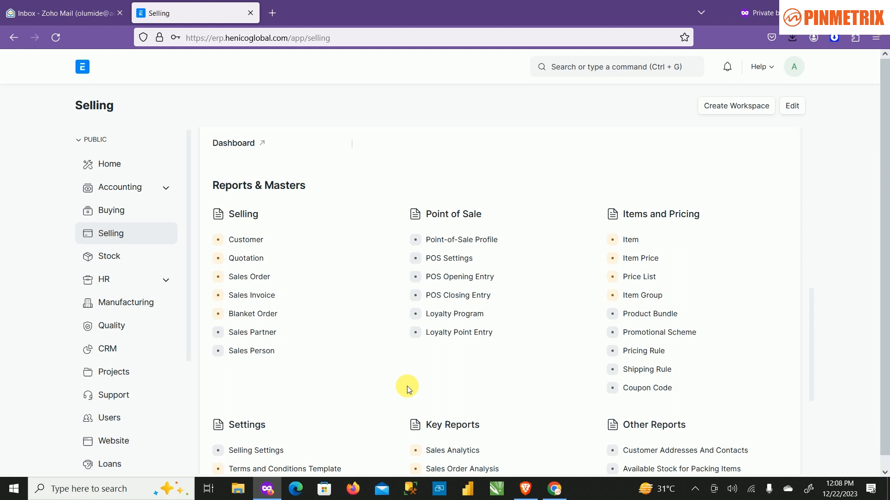
click(258, 299)
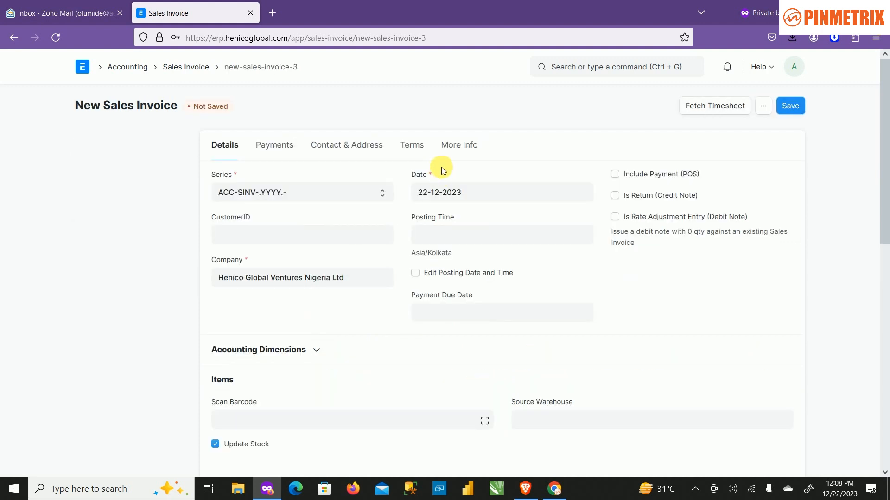
Set the new invoice's customer to the dealer Bengies Bakery and its company to Training.
click(352, 236)
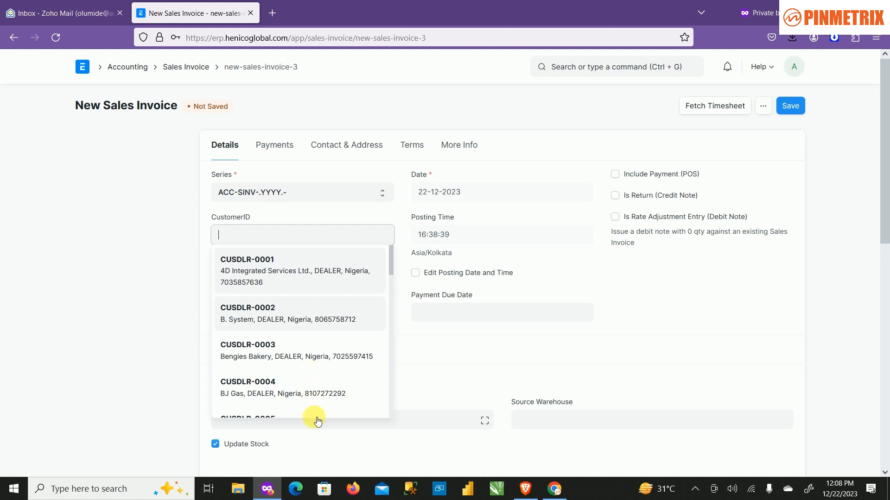
click(295, 357)
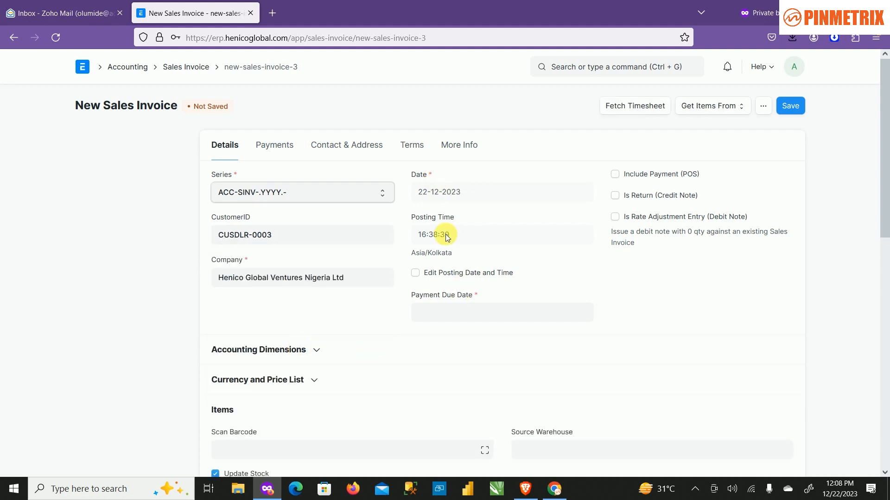
click(366, 282)
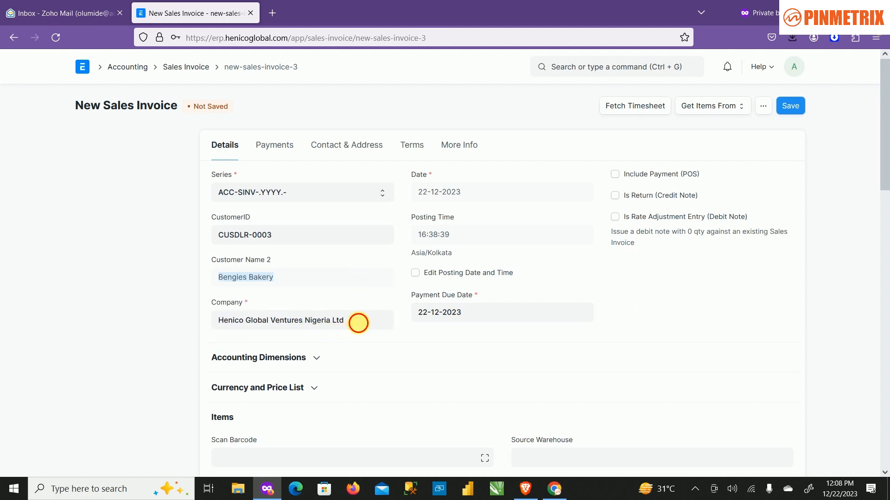
click(358, 323)
key(BackSpace)
key(BackSpace)
key(BackSpace)
key(BackSpace)
key(BackSpace)
key(BackSpace)
key(BackSpace)
key(BackSpace)
key(BackSpace)
key(BackSpace)
key(BackSpace)
key(BackSpace)
key(BackSpace)
key(BackSpace)
key(BackSpace)
key(BackSpace)
key(BackSpace)
key(BackSpace)
key(BackSpace)
key(BackSpace)
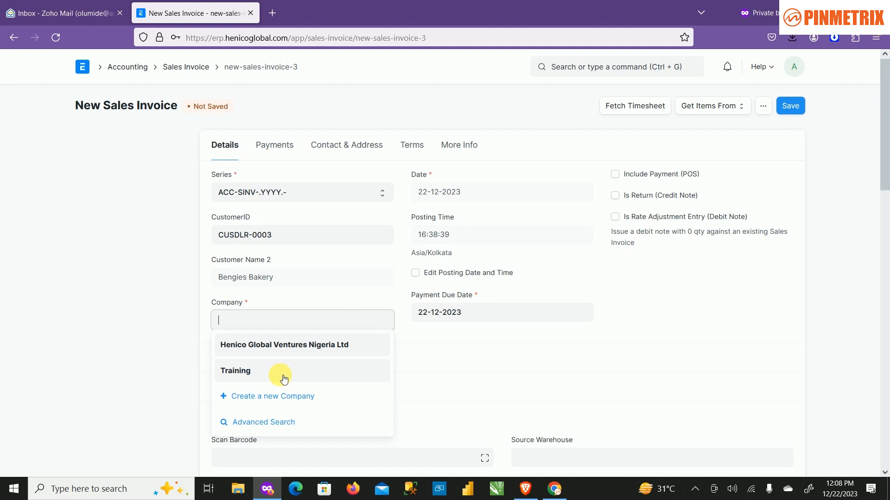
click(248, 373)
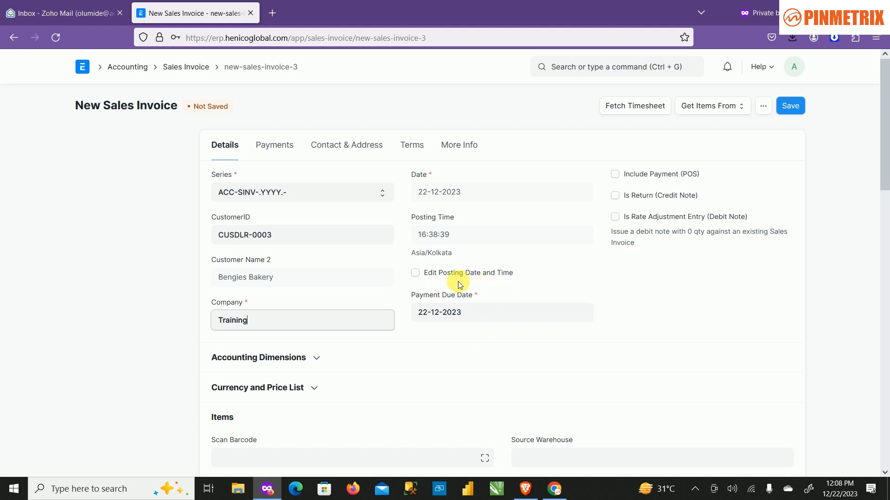
Set the invoice's source warehouse to LPG Tank - TRA.
scroll(460, 270, down, 1)
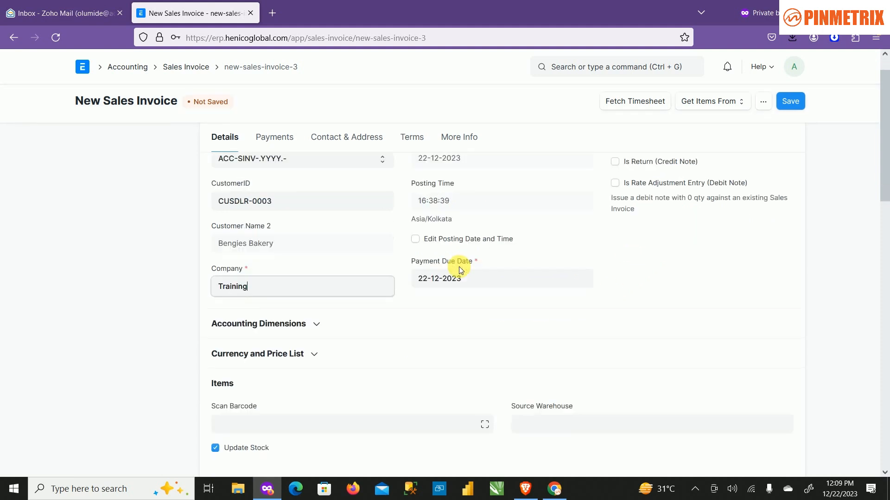
scroll(460, 270, down, 3)
scroll(426, 285, down, 2)
click(589, 221)
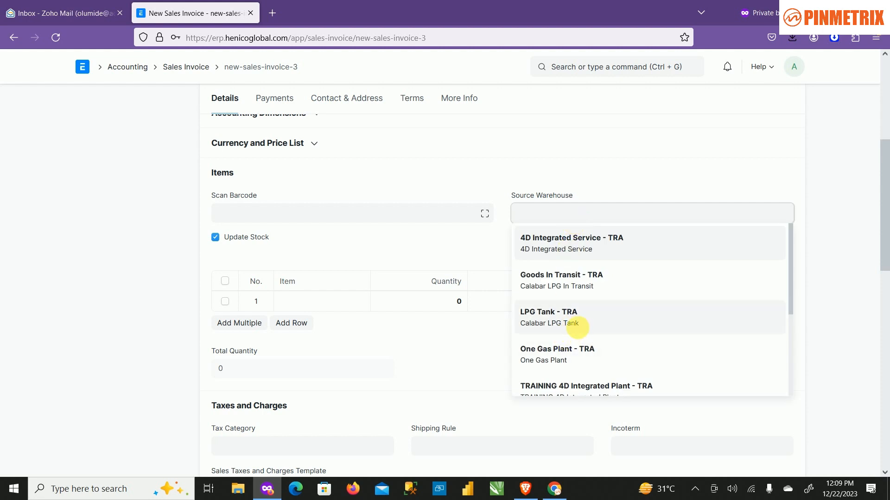
click(581, 327)
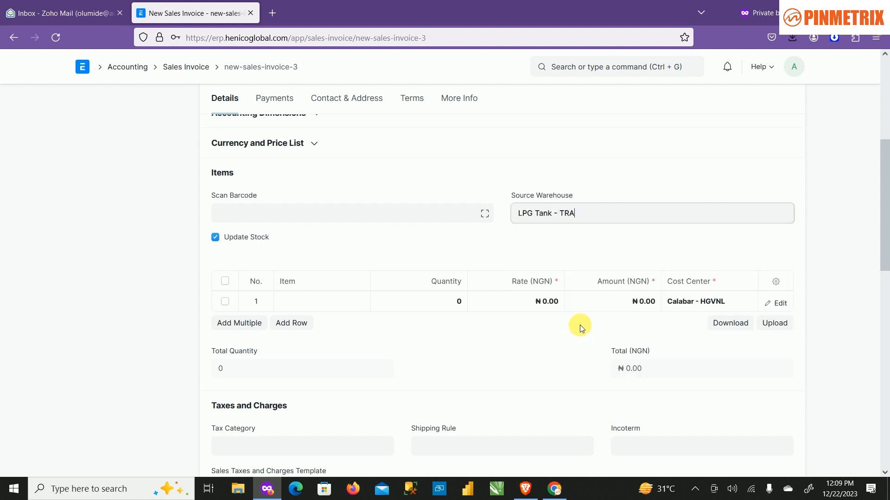
Enter LPG as the item in the first invoice row with a quantity of 5.
click(331, 305)
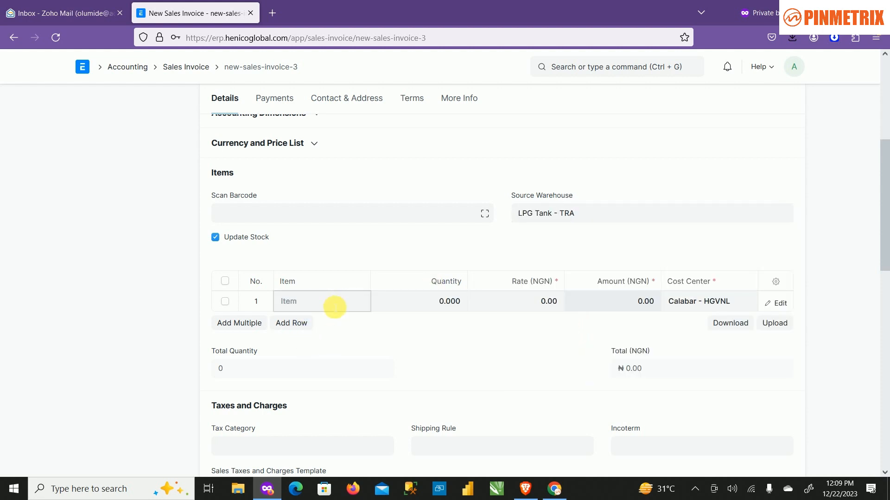
text(LPG)
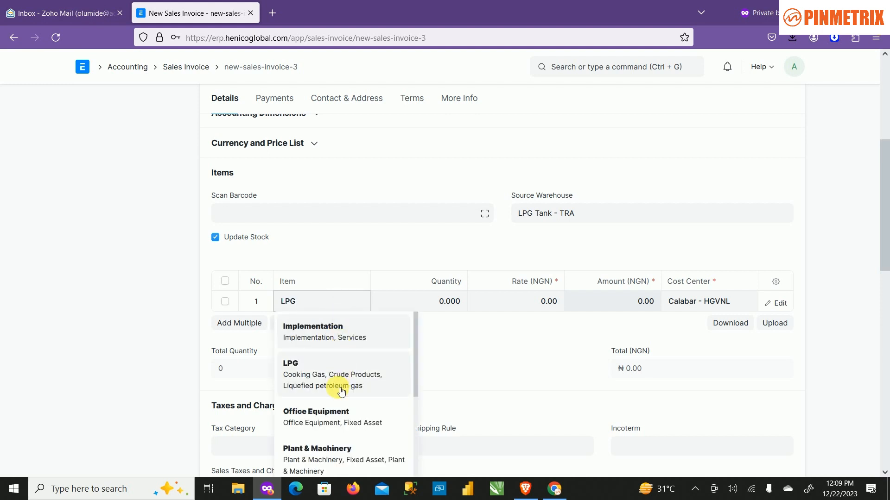
click(342, 391)
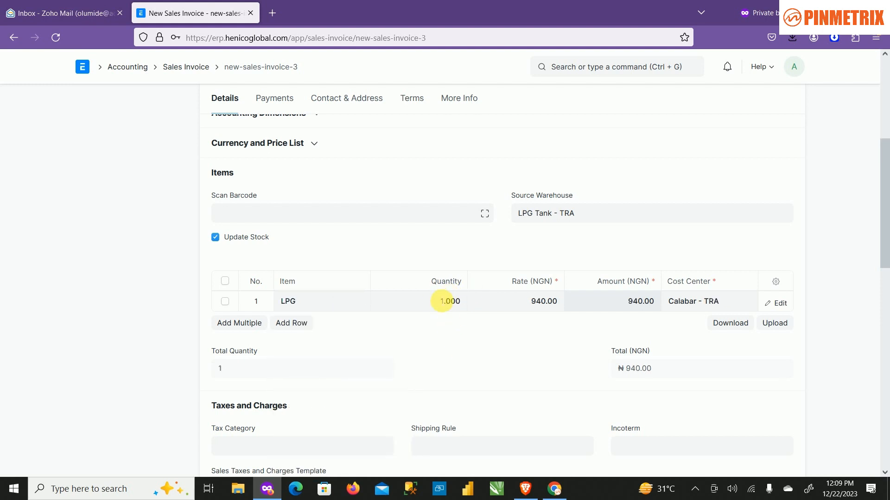
click(442, 302)
text(5)
key(Tab)
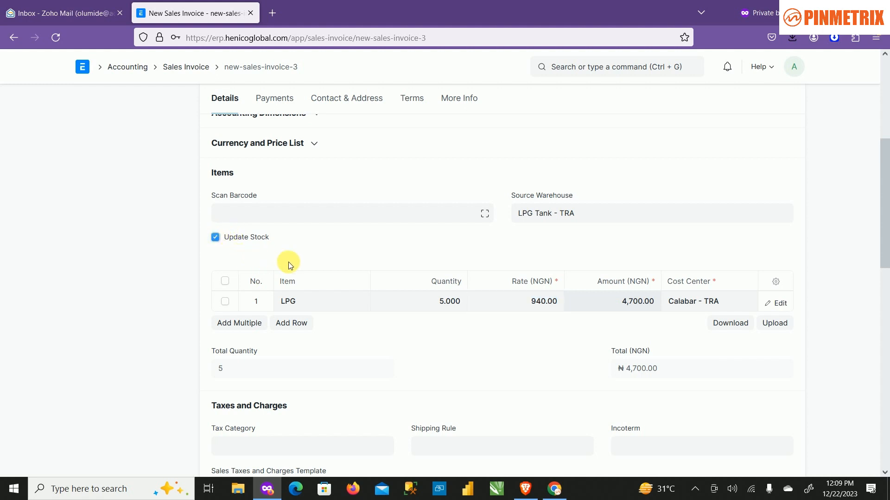
Turn off Update Stock for the invoice items.
click(215, 237)
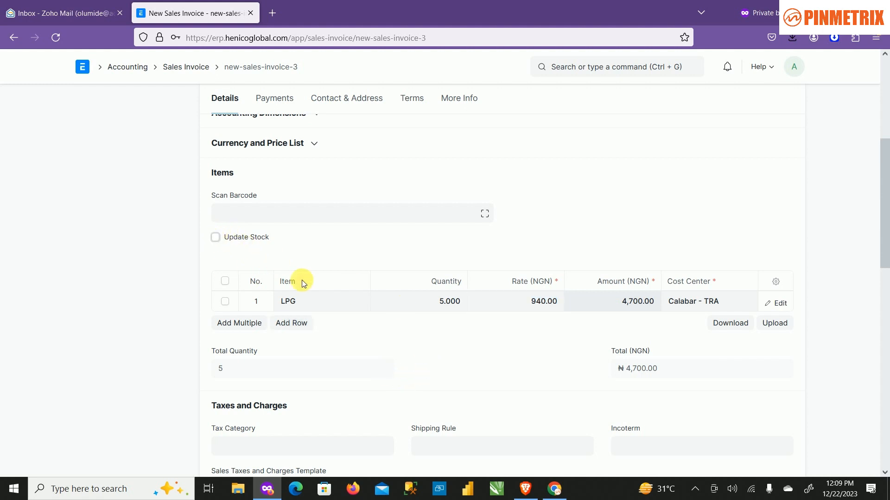
click(216, 238)
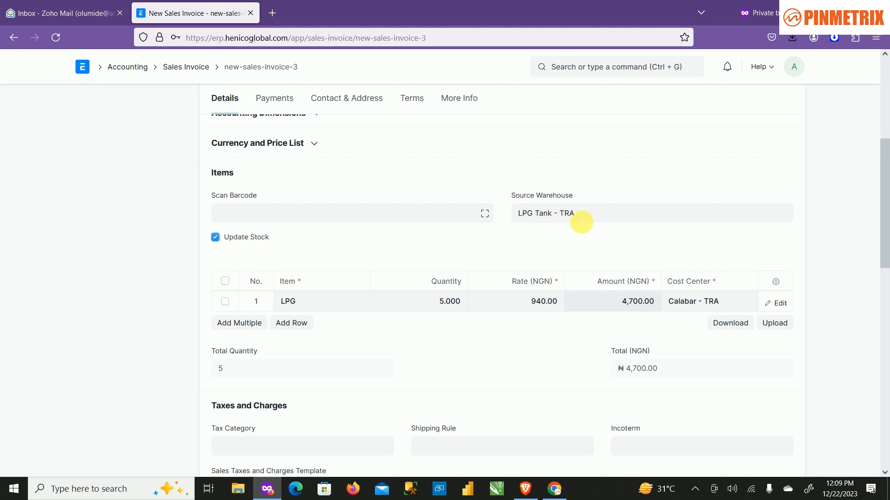
click(215, 238)
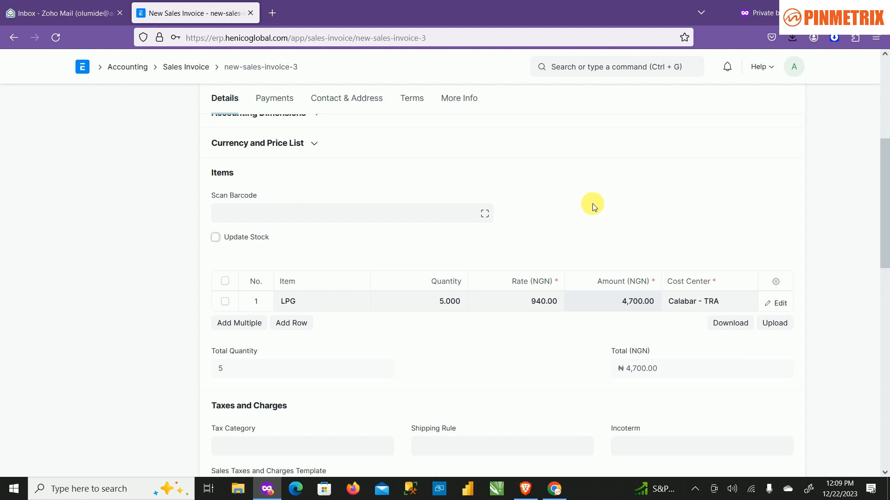
Save the sales invoice and submit it permanently.
scroll(308, 401, up, 5)
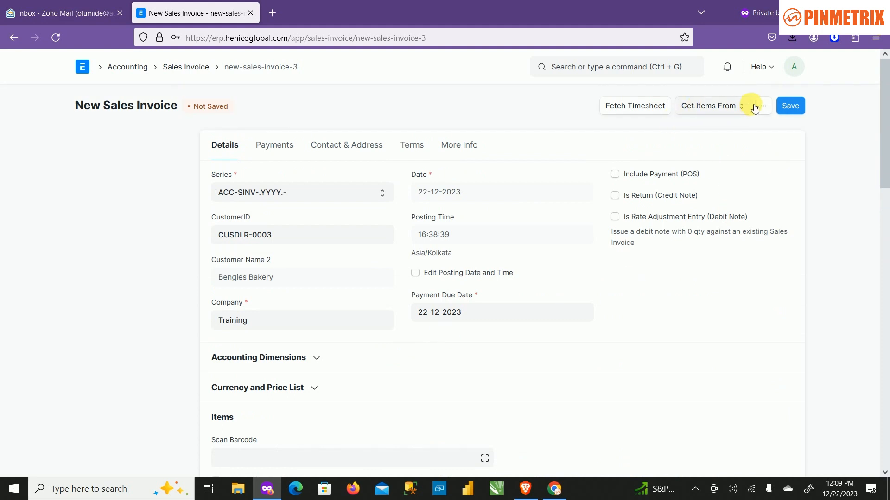
click(791, 106)
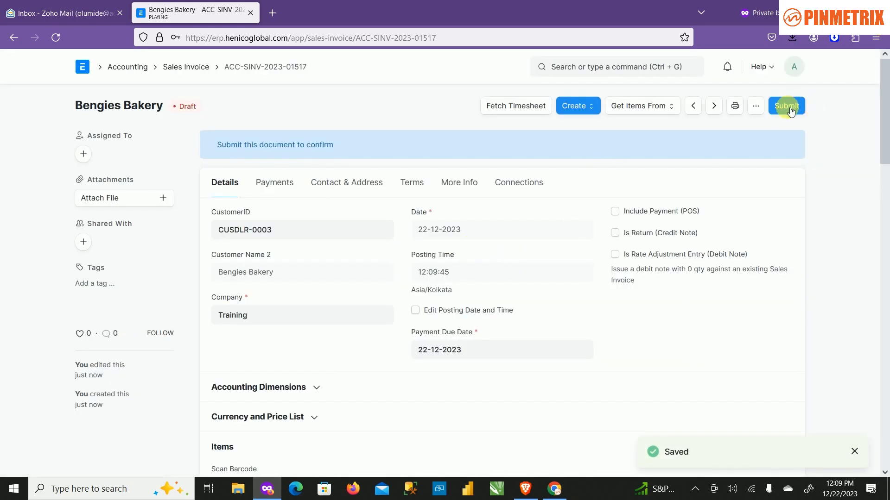
click(788, 104)
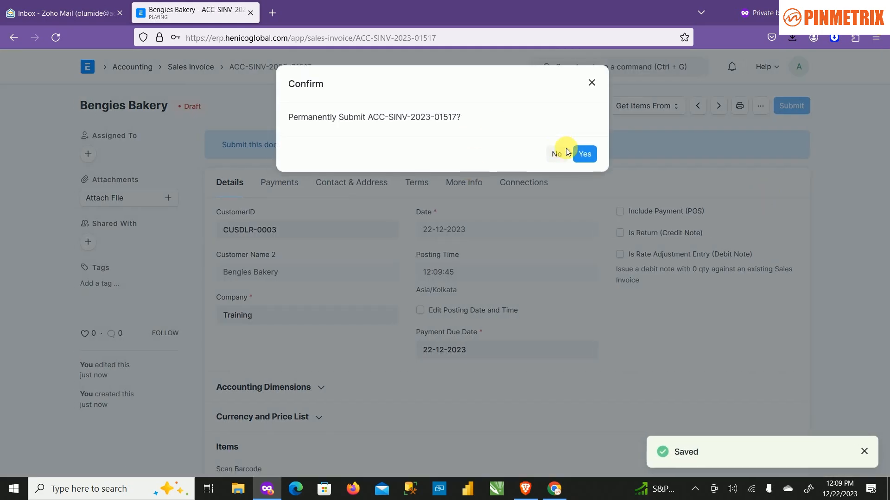
click(583, 153)
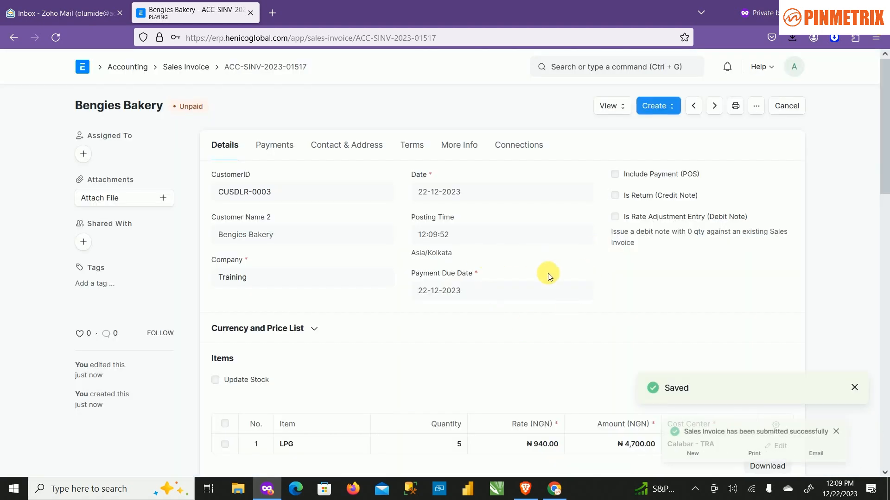
scroll(570, 324, down, 4)
scroll(584, 345, up, 4)
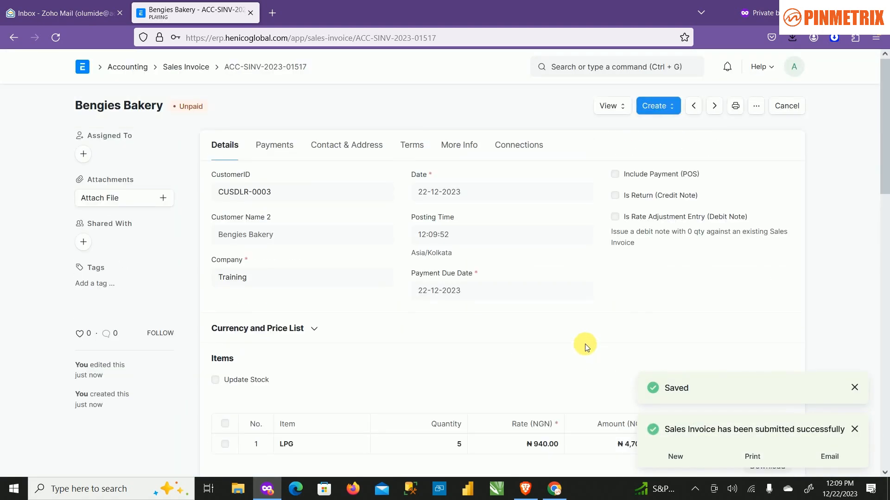
Examine the submitted invoice's accounting ledger, widening the Account column to show the full account names.
click(611, 105)
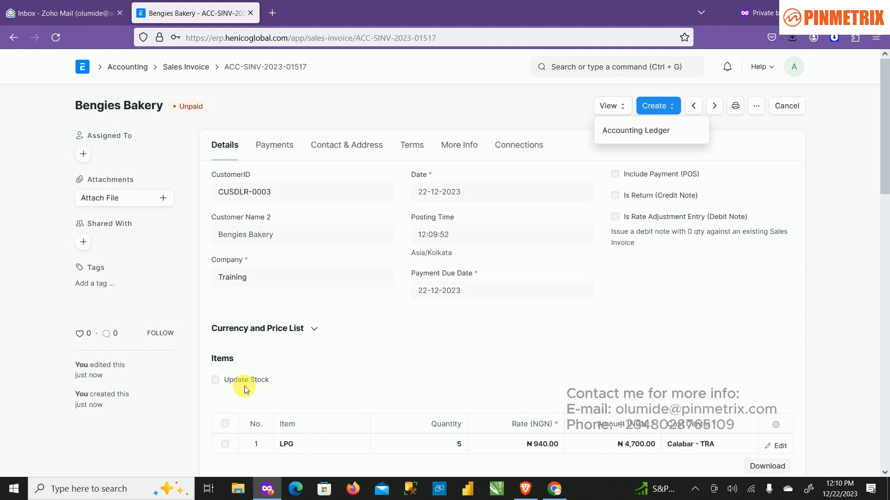
click(633, 130)
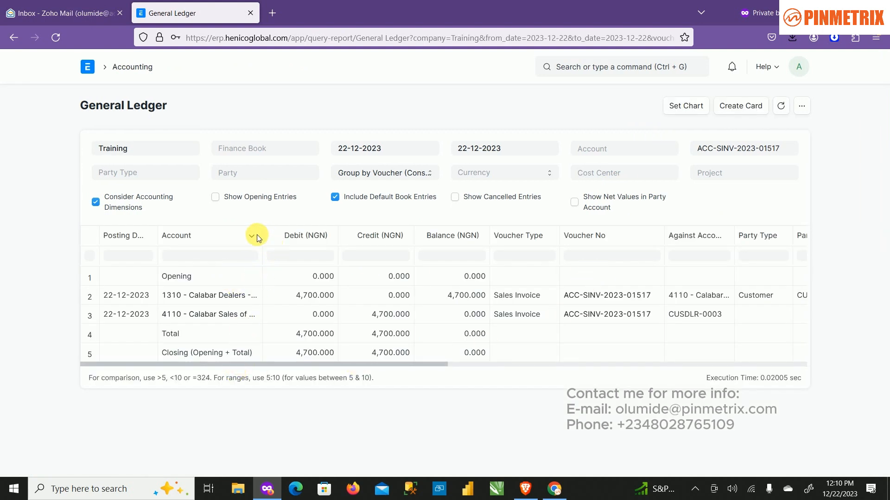
drag(262, 233, 301, 236)
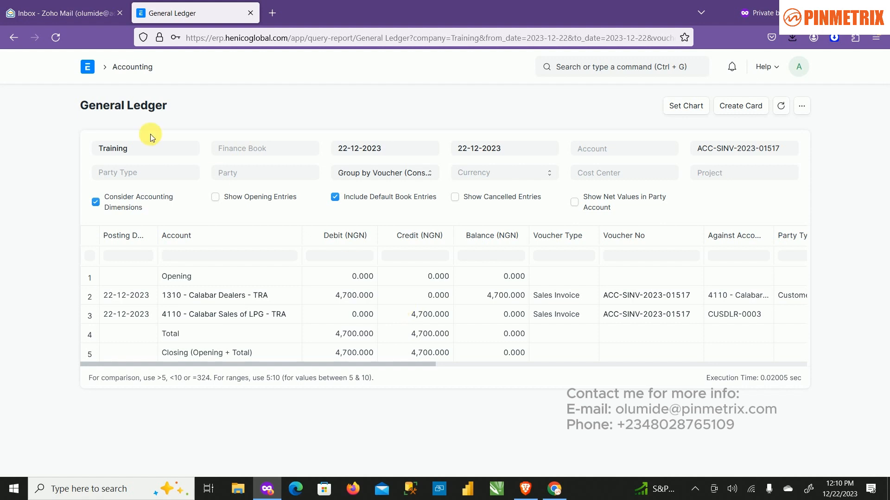
Return to the submitted sales invoice and create a delivery note from it.
click(12, 39)
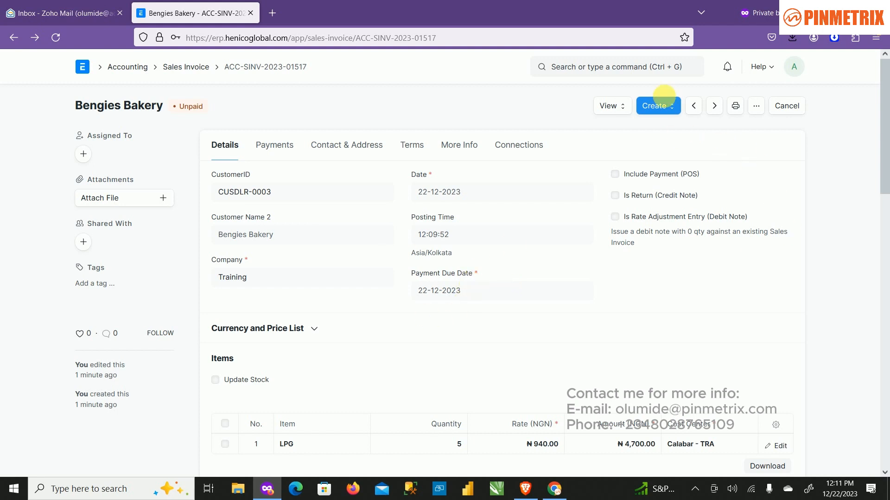
click(672, 106)
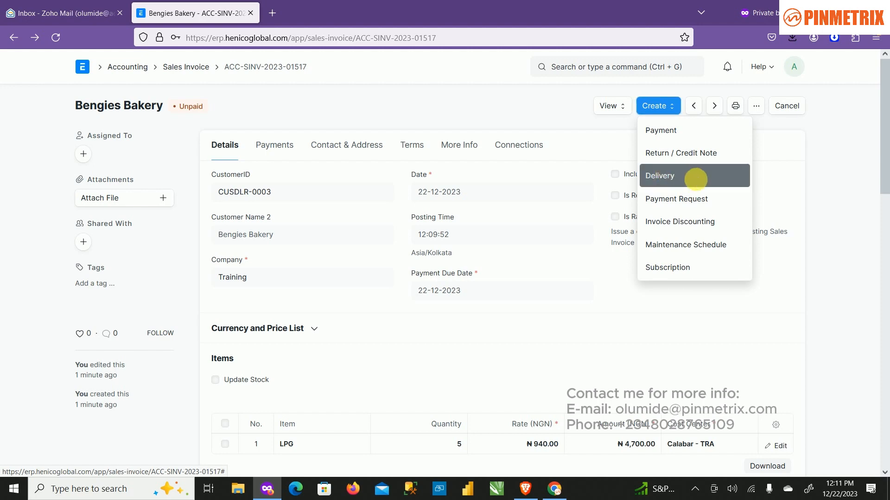
click(693, 180)
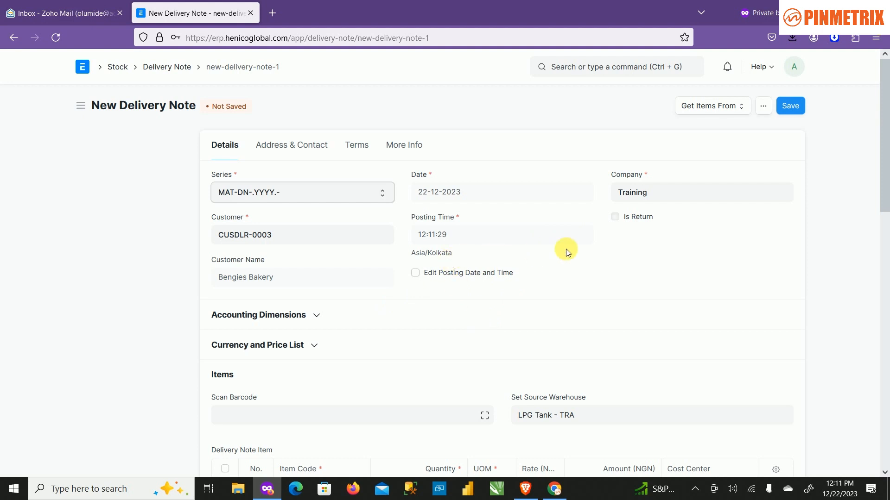
Check the delivery note's LPG item row and totals, then save the note and submit it permanently.
scroll(512, 313, down, 3)
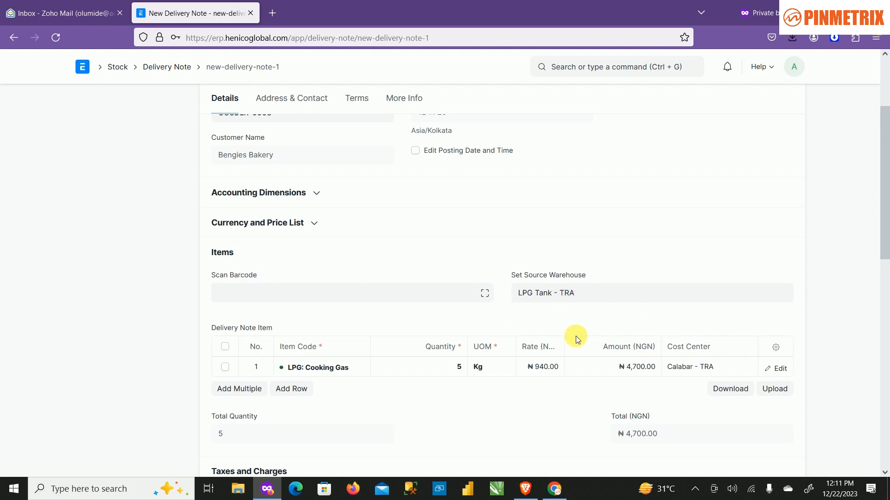
scroll(523, 408, down, 2)
scroll(519, 399, down, 2)
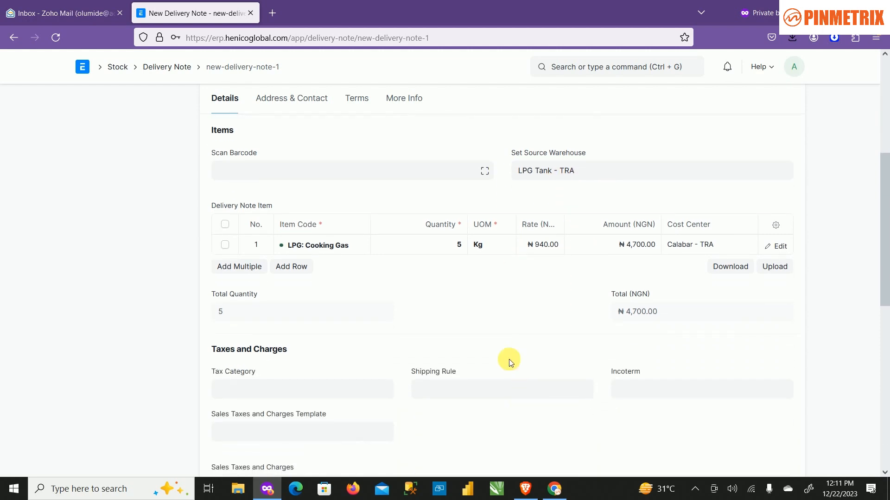
scroll(486, 342, down, 2)
scroll(533, 324, up, 10)
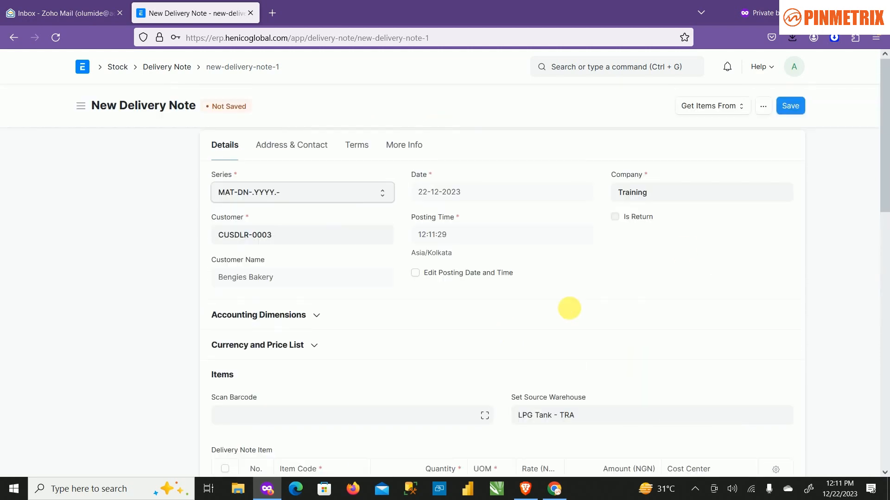
click(789, 107)
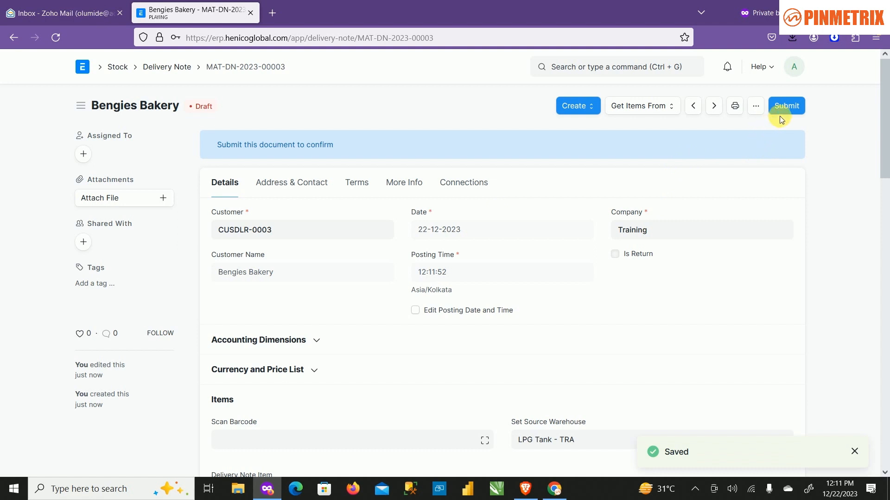
click(783, 107)
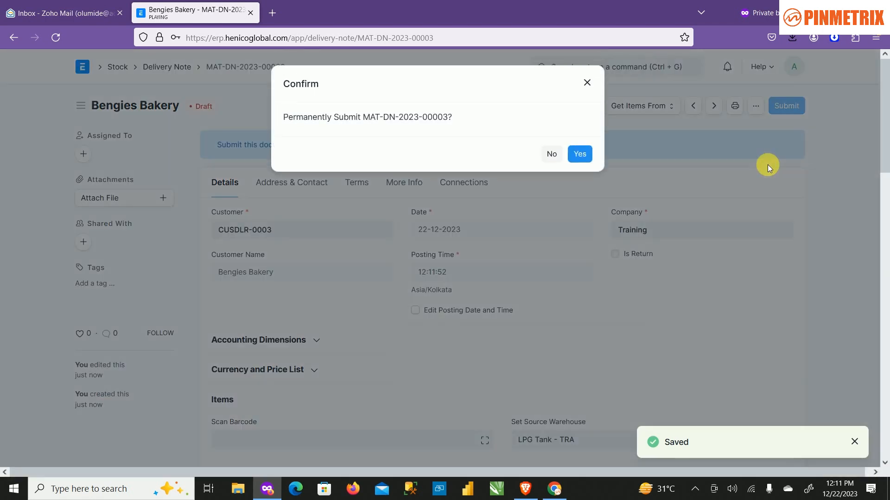
click(596, 156)
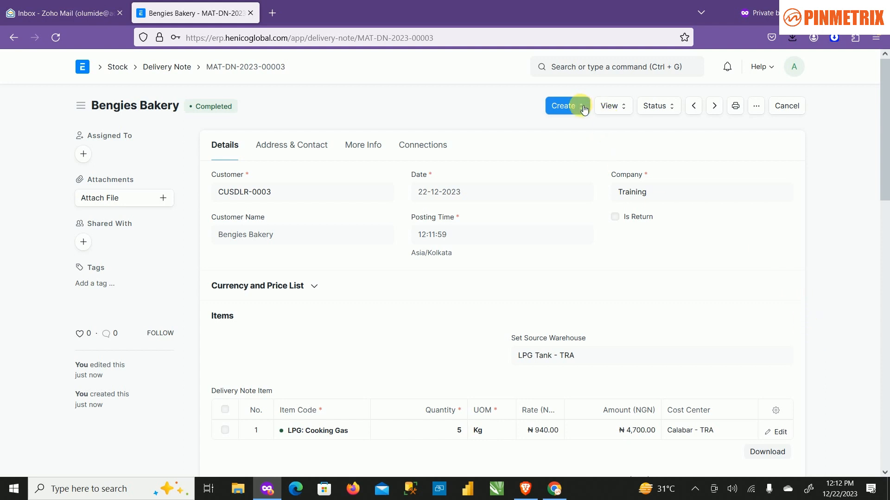
Examine the delivery note's accounting ledger with the Account column widened, then return to the note.
click(624, 118)
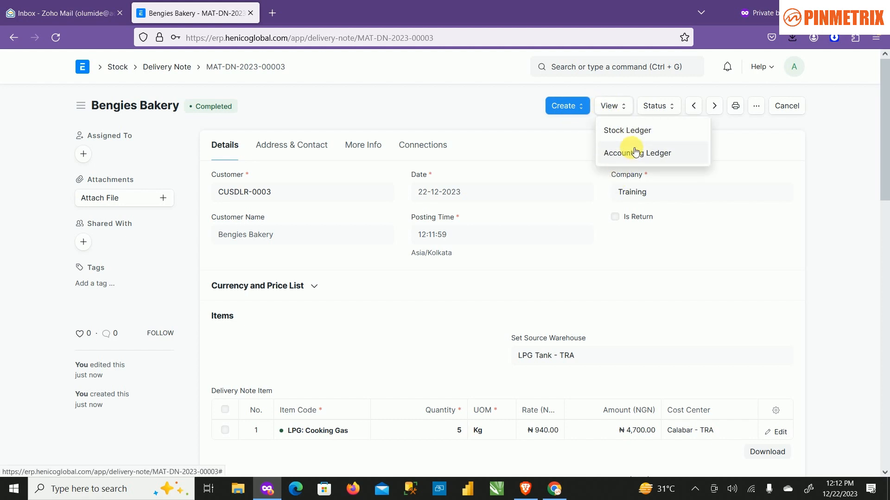
click(635, 153)
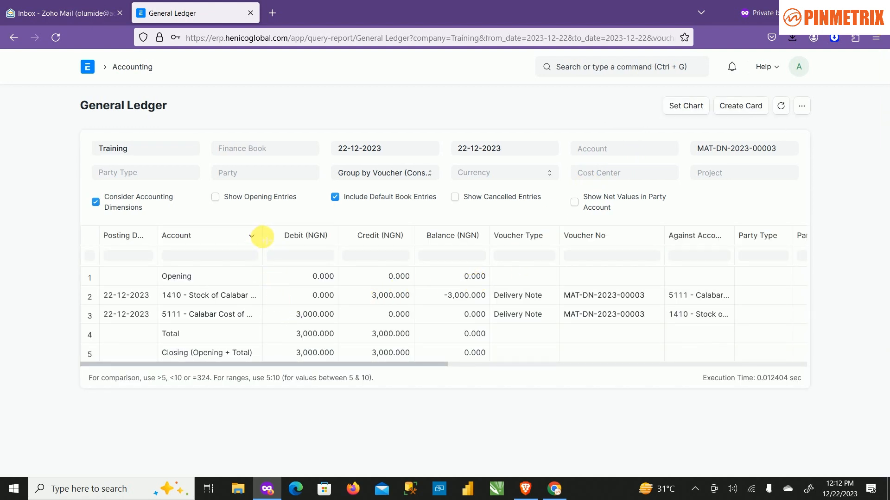
drag(262, 236, 295, 246)
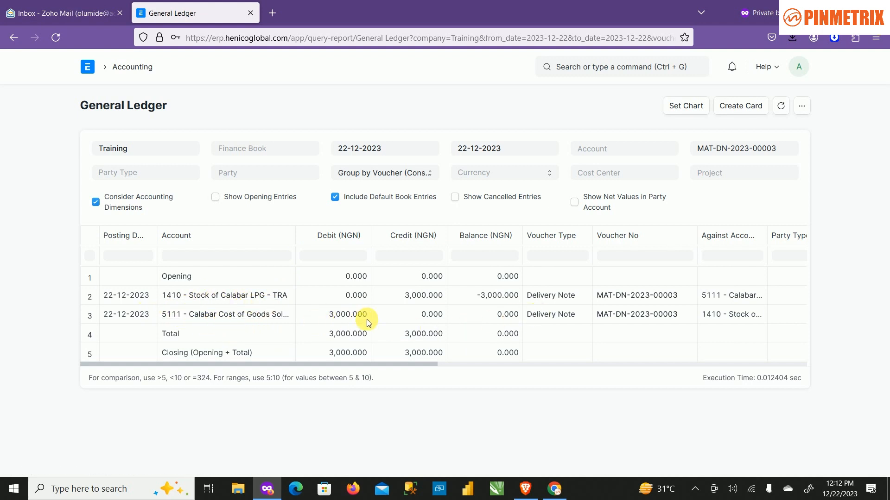
click(12, 43)
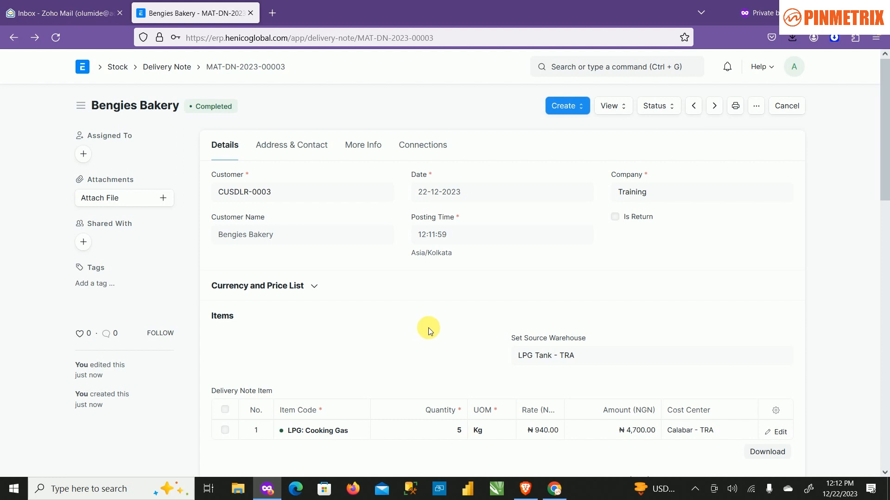
Go to the Selling workspace's quotation list and start a new quotation.
click(13, 43)
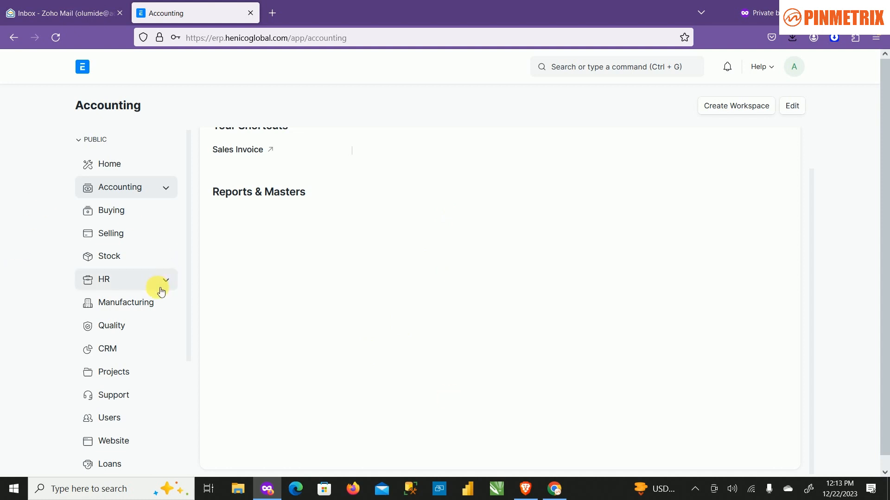
click(170, 238)
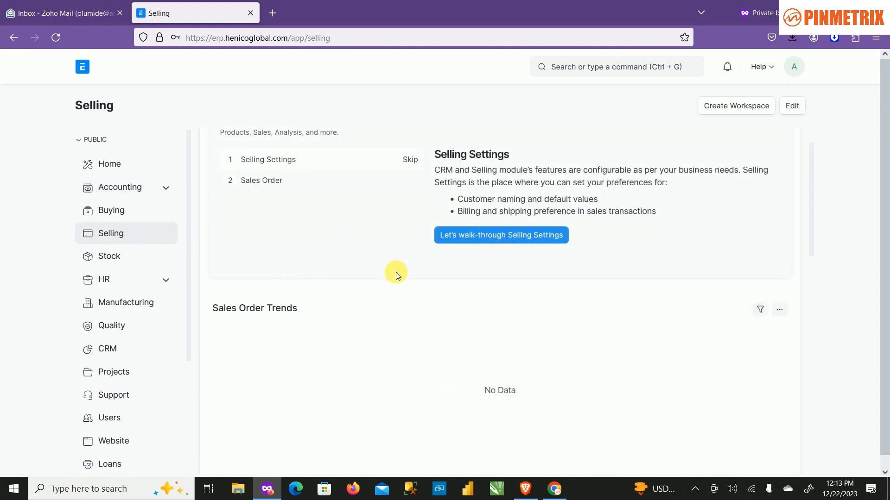
scroll(410, 259, down, 5)
scroll(412, 265, down, 4)
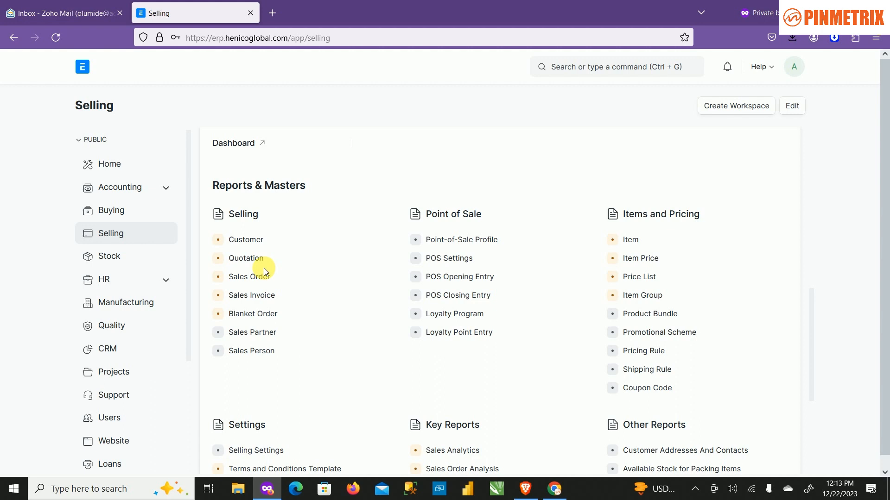
click(281, 285)
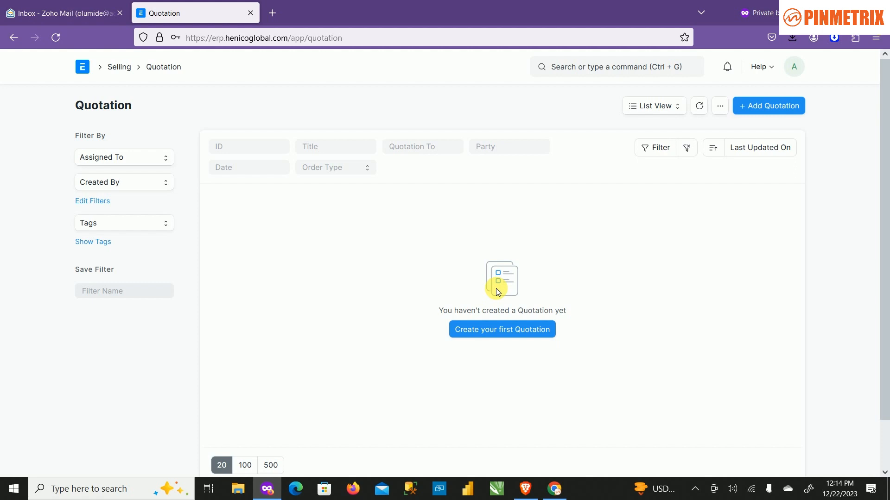
click(530, 332)
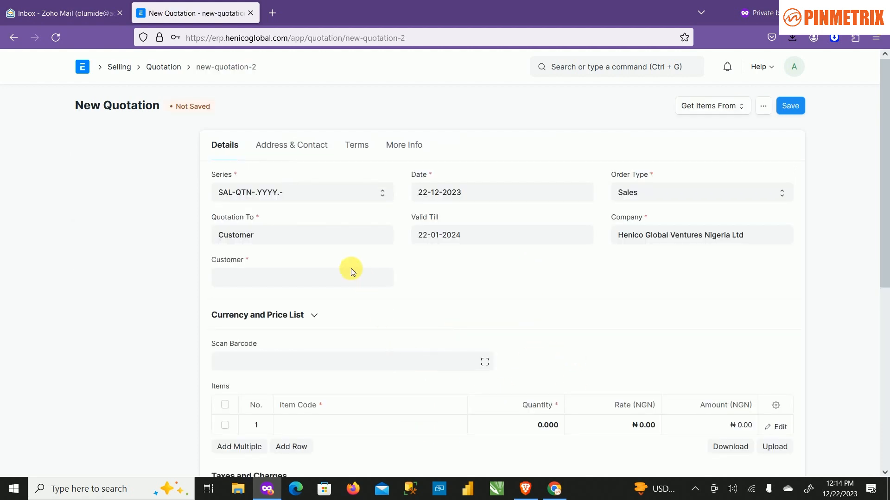
Select Bengies Bakery as the quotation's customer and set its company to Training.
click(315, 278)
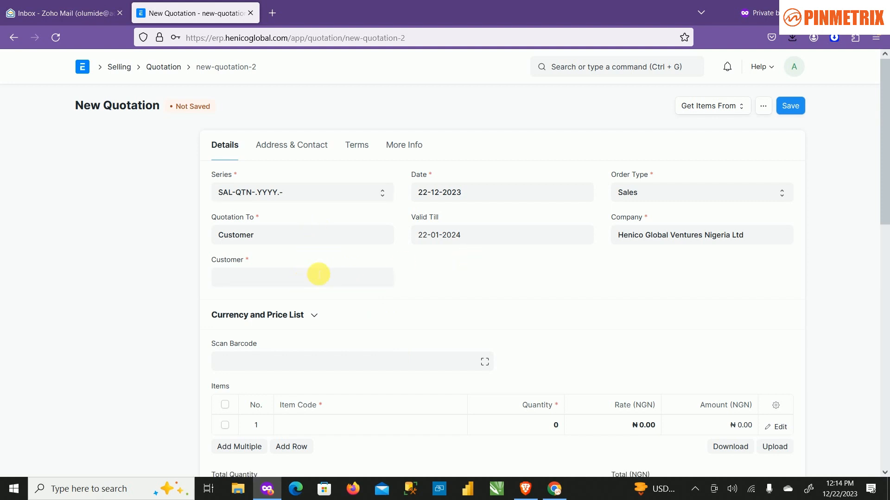
click(315, 281)
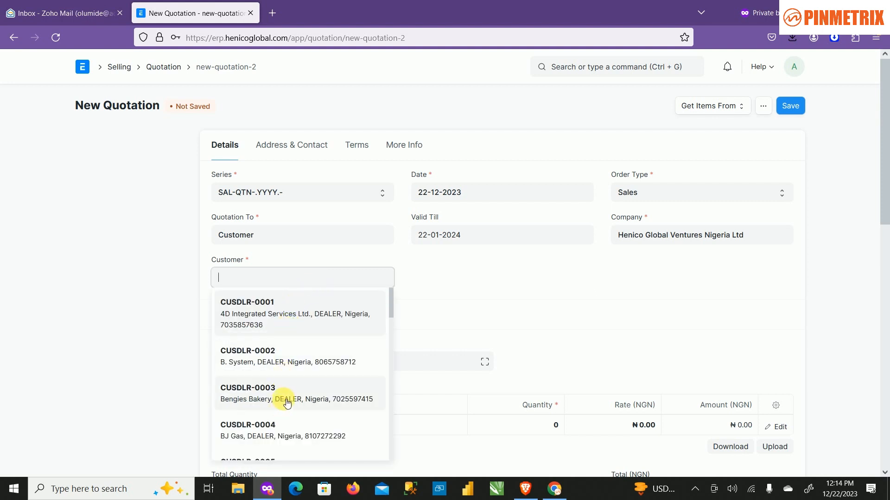
click(287, 403)
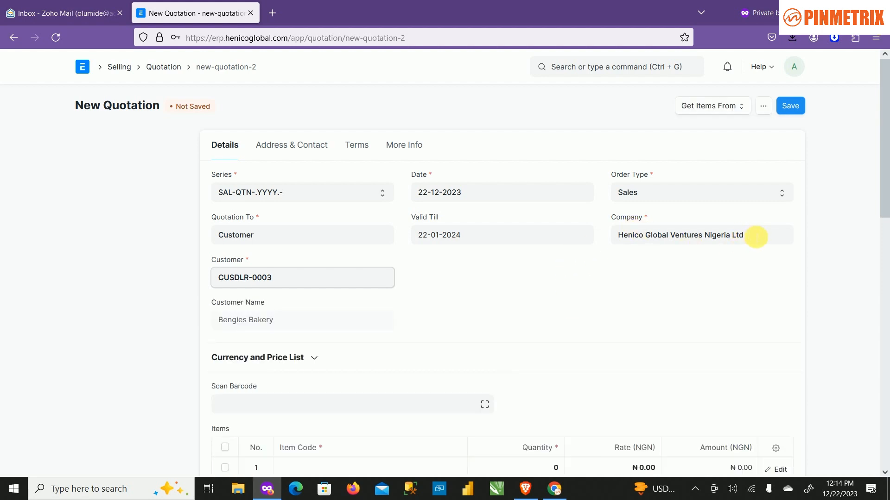
drag(756, 237, 621, 248)
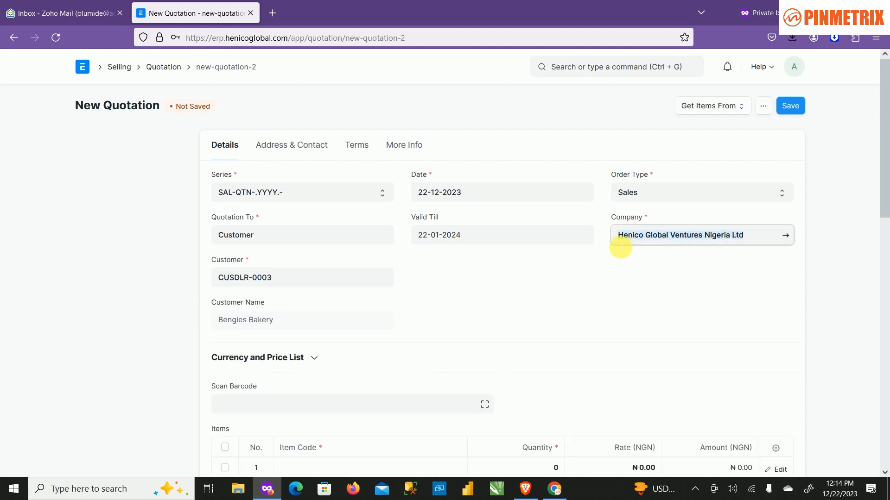
key(BackSpace)
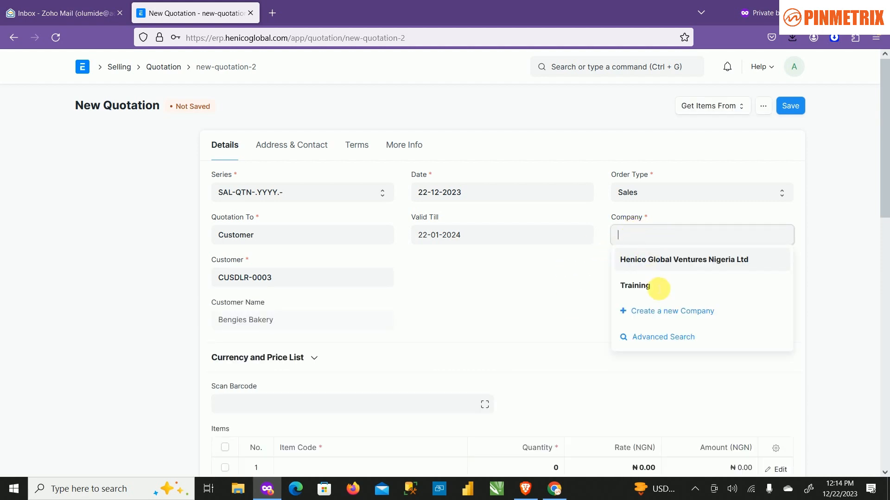
click(659, 287)
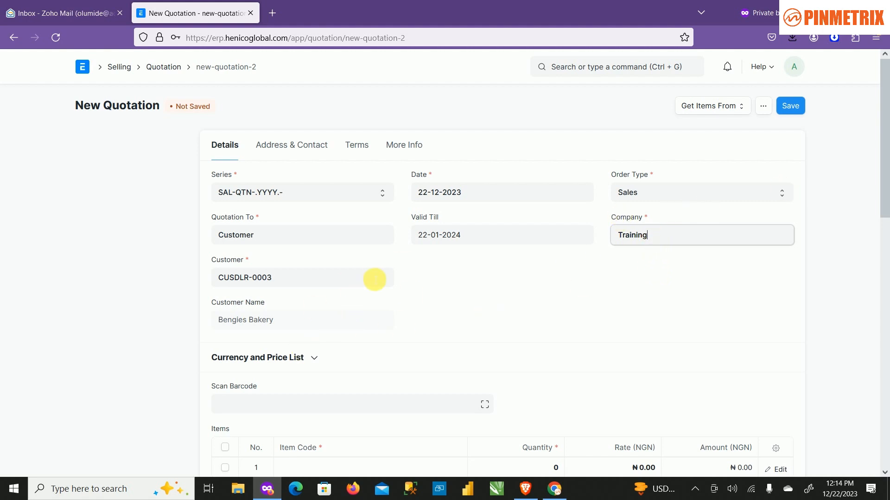
Enter LPG as the item in the first quotation row with a quantity of 10.
scroll(373, 283, down, 4)
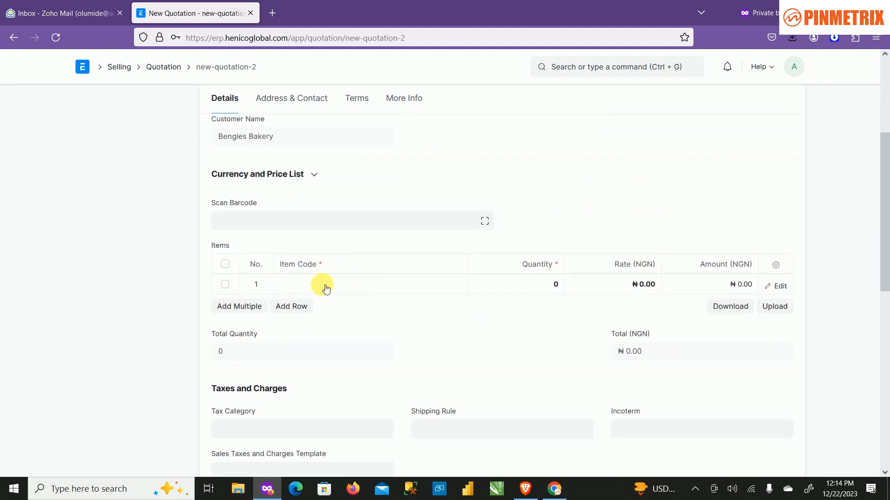
click(378, 286)
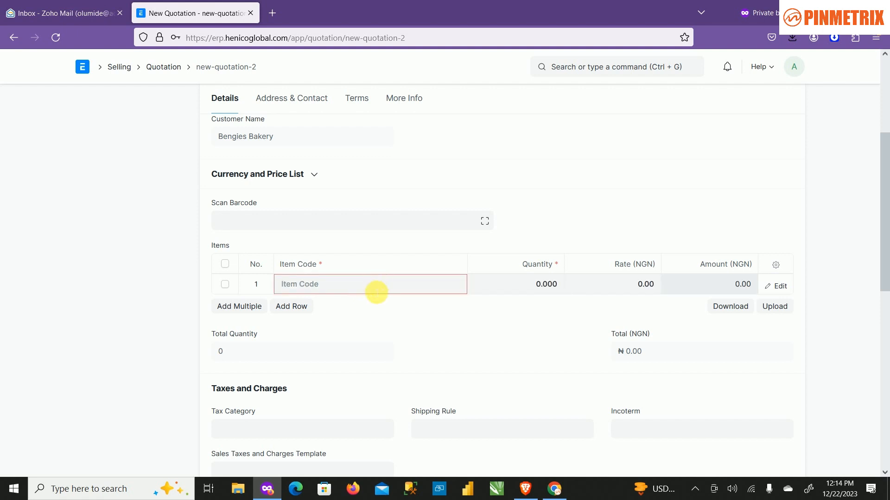
text(lp)
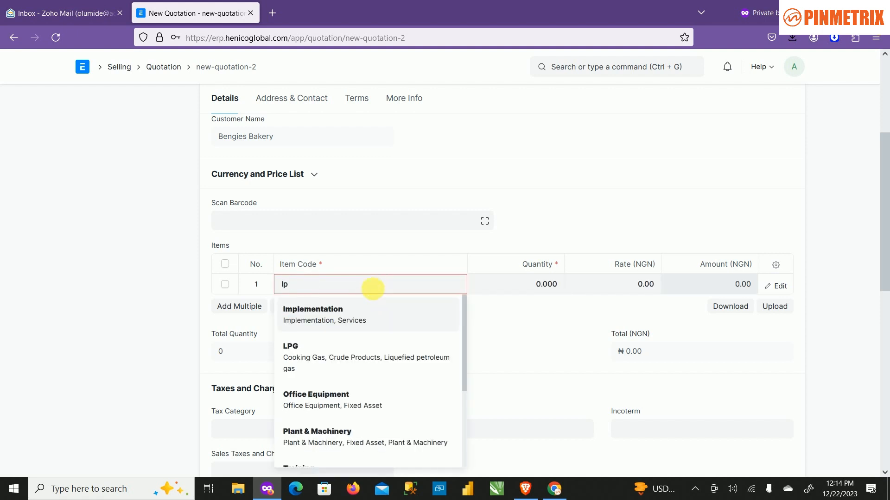
text(g)
click(343, 324)
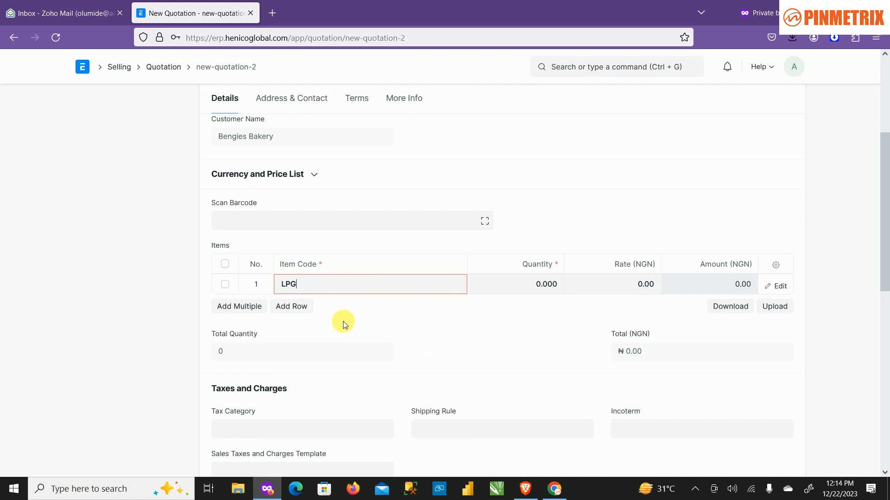
click(518, 286)
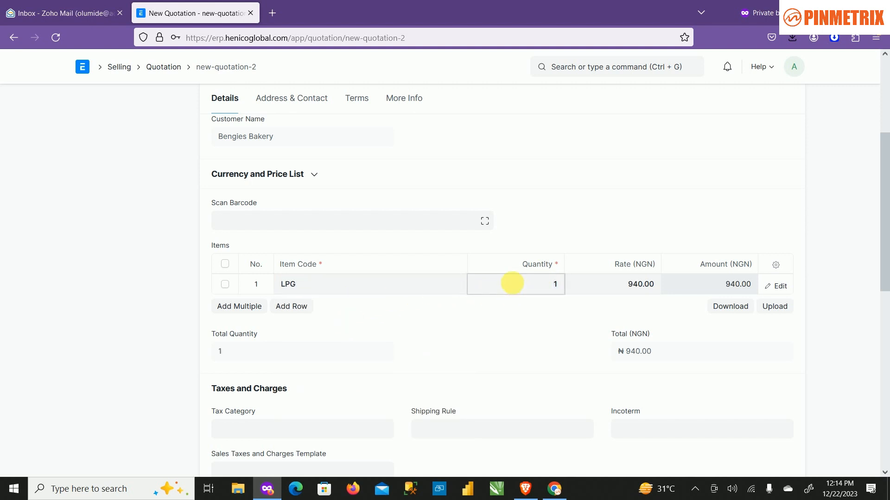
text(00)
key(Tab)
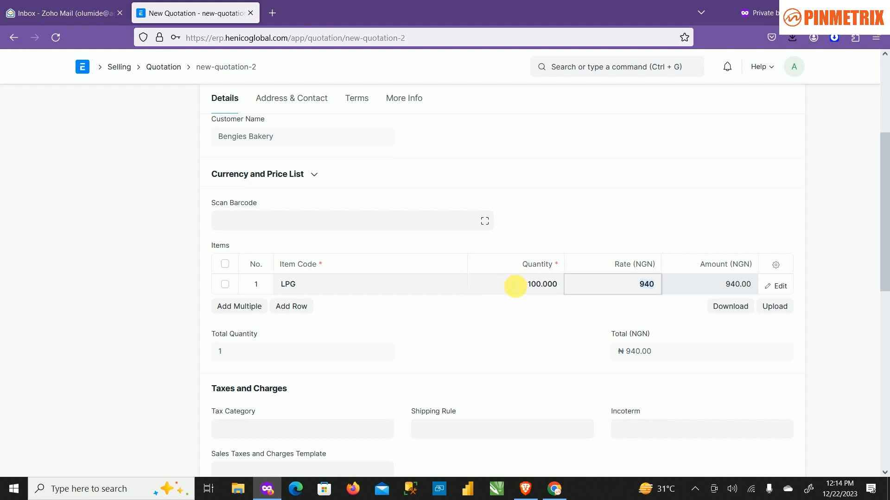
click(542, 284)
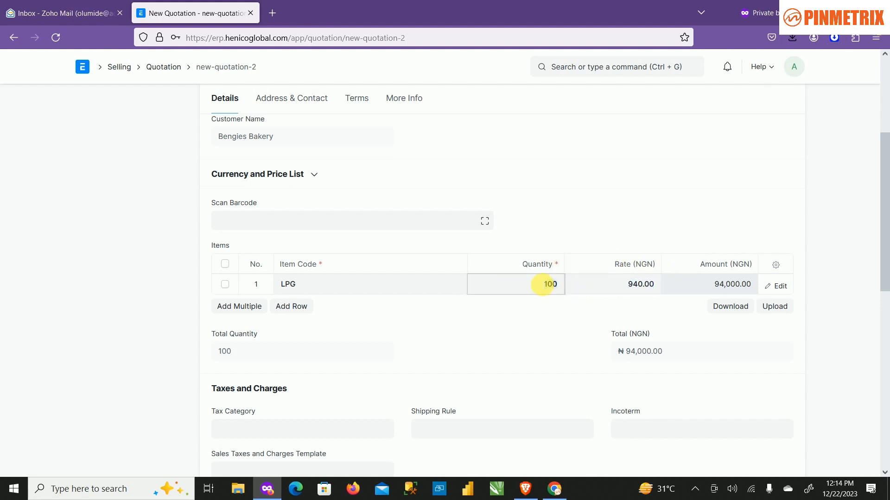
text(10)
key(Tab)
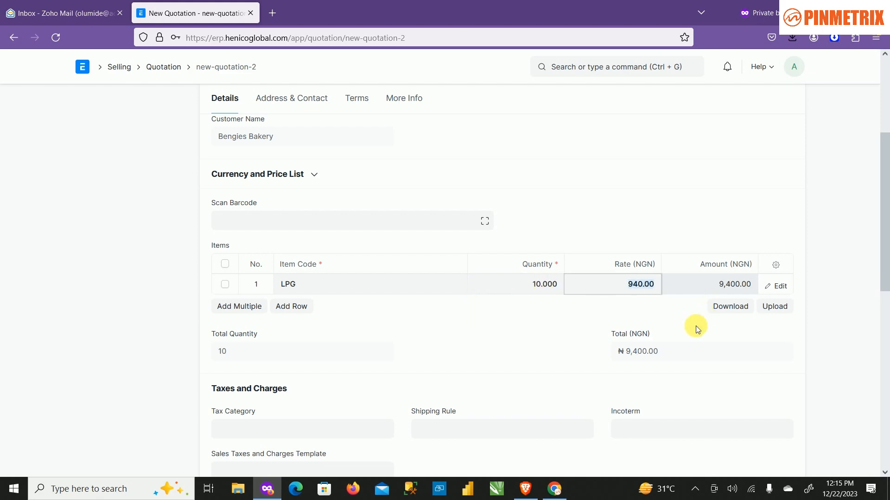
Review the quotation's customer details, item row and totals before saving.
scroll(516, 225, down, 1)
scroll(600, 248, up, 5)
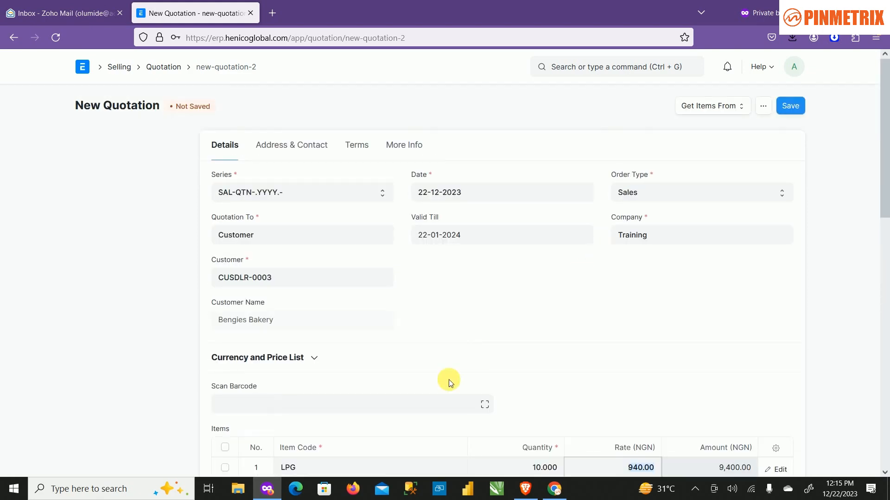
scroll(449, 382, down, 5)
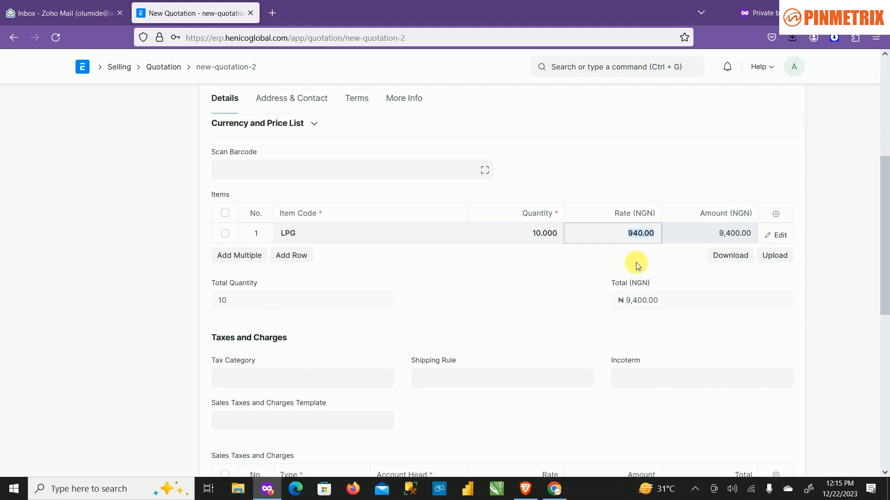
scroll(638, 265, up, 5)
scroll(616, 236, down, 8)
scroll(608, 240, up, 8)
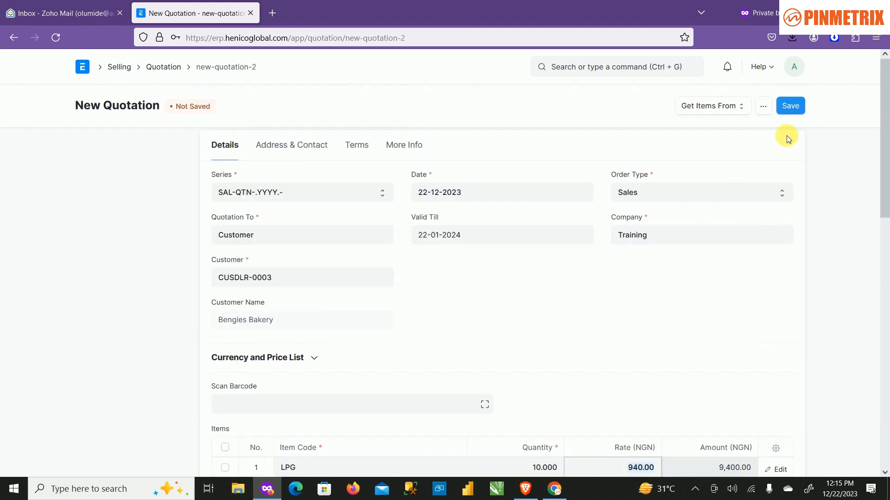
Save the Bengies Bakery quotation and submit it permanently.
click(791, 105)
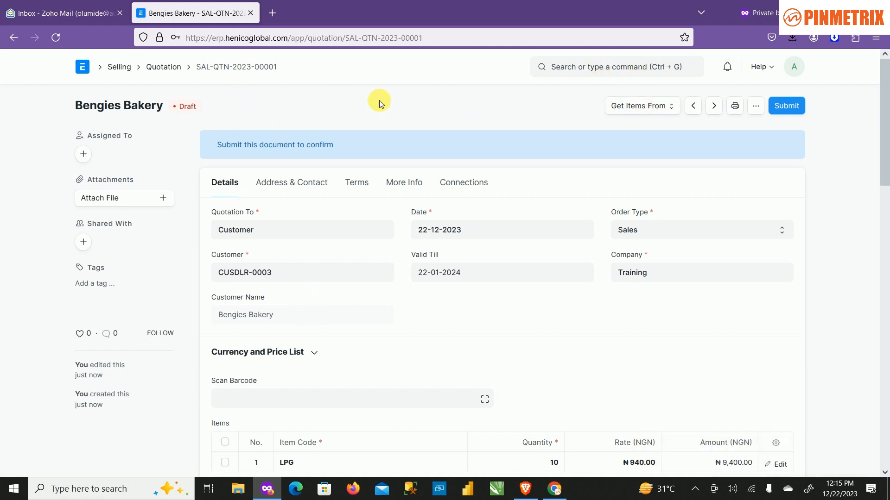
click(663, 107)
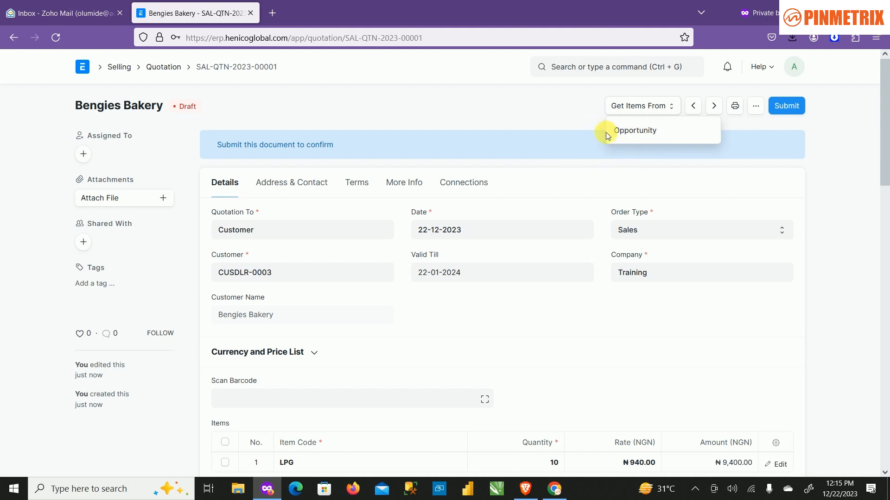
click(491, 107)
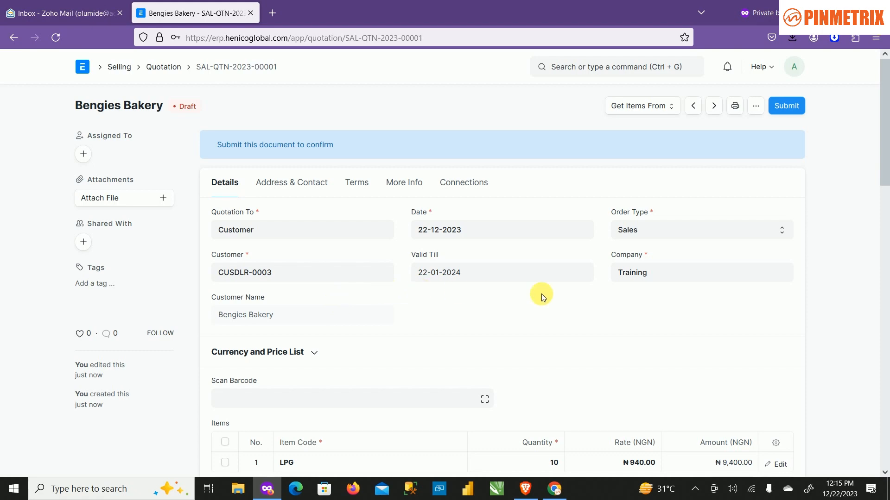
scroll(595, 293, down, 3)
scroll(593, 294, up, 3)
click(787, 106)
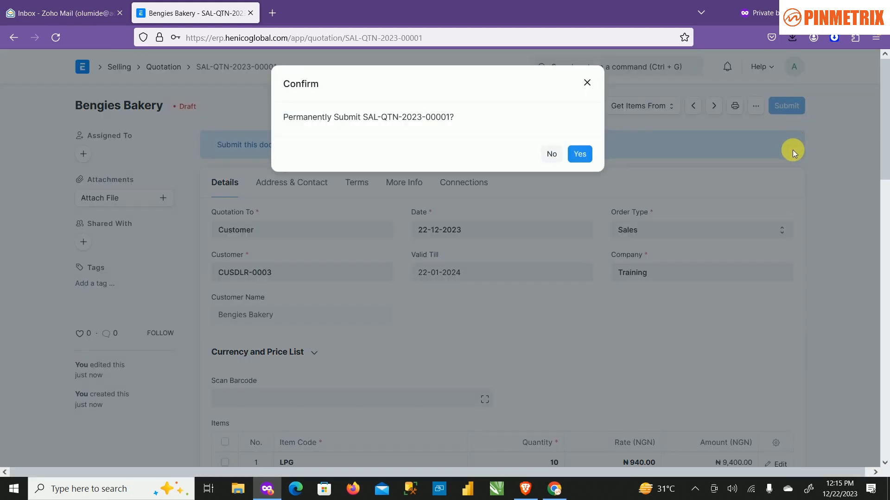
click(587, 156)
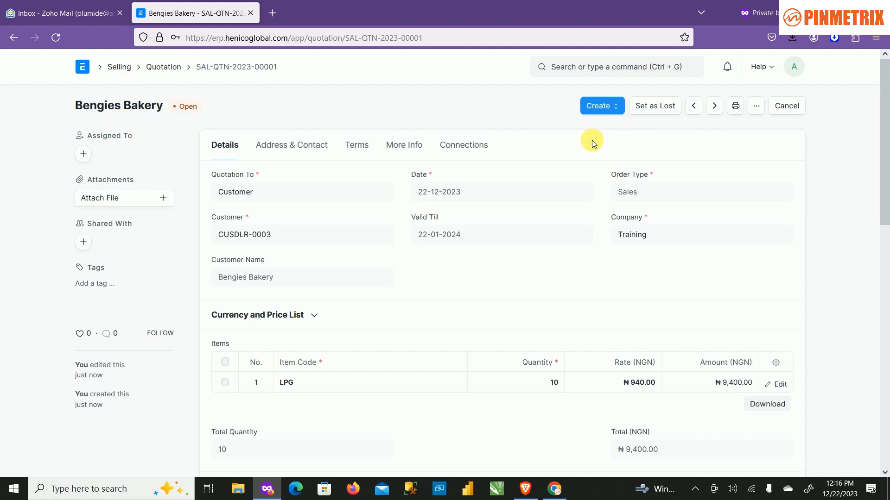
Create a sales order from the submitted quotation and check its carried-over LPG item row.
click(612, 111)
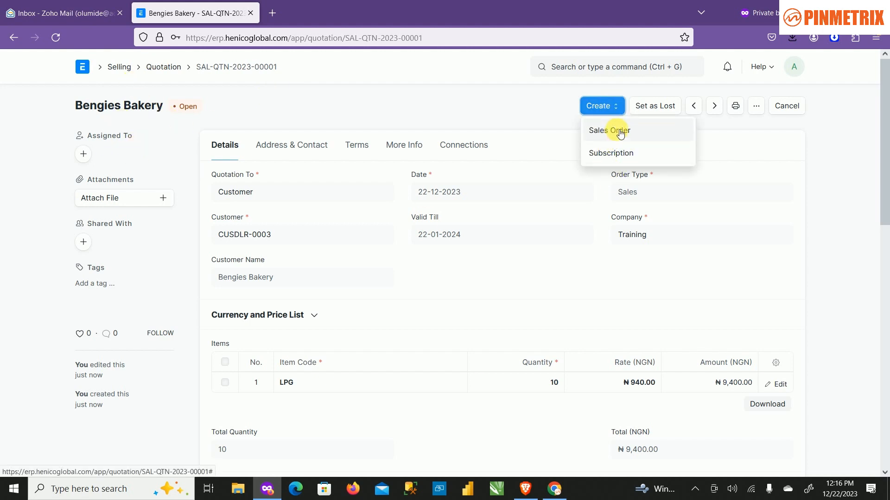
click(593, 131)
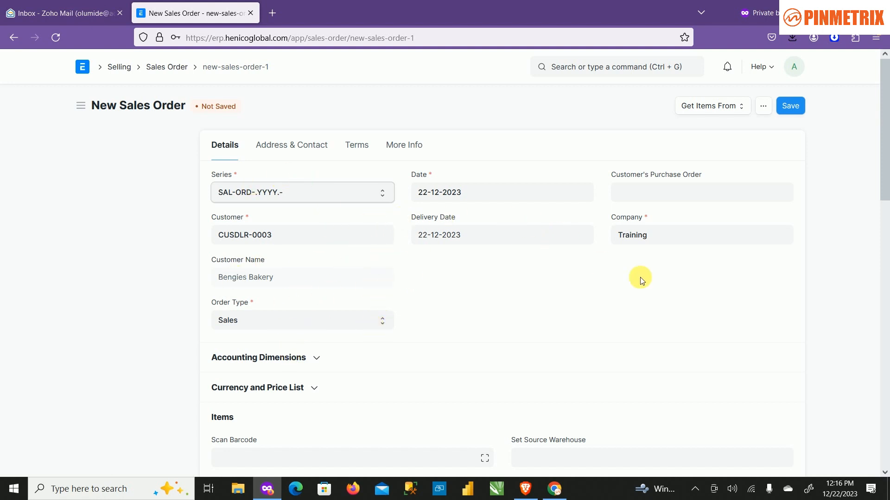
scroll(446, 272, down, 3)
scroll(447, 272, down, 3)
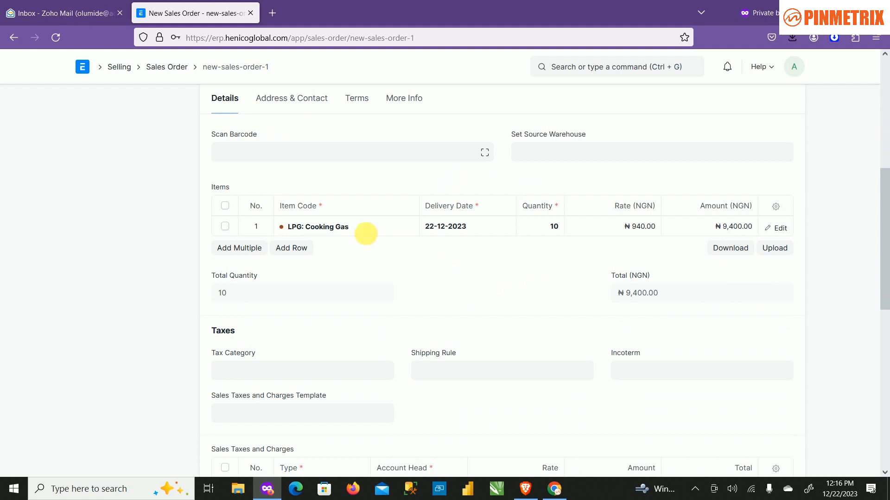
Try to save the new sales order without setting a source warehouse.
click(569, 151)
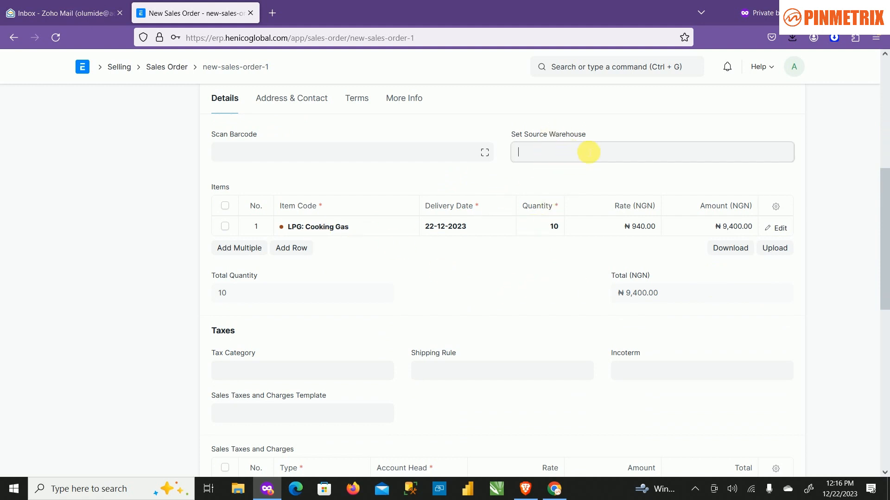
click(579, 158)
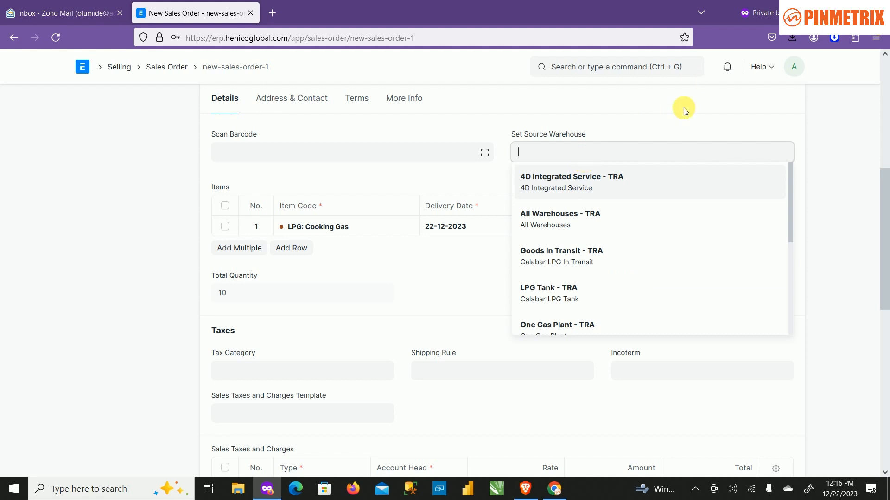
click(695, 121)
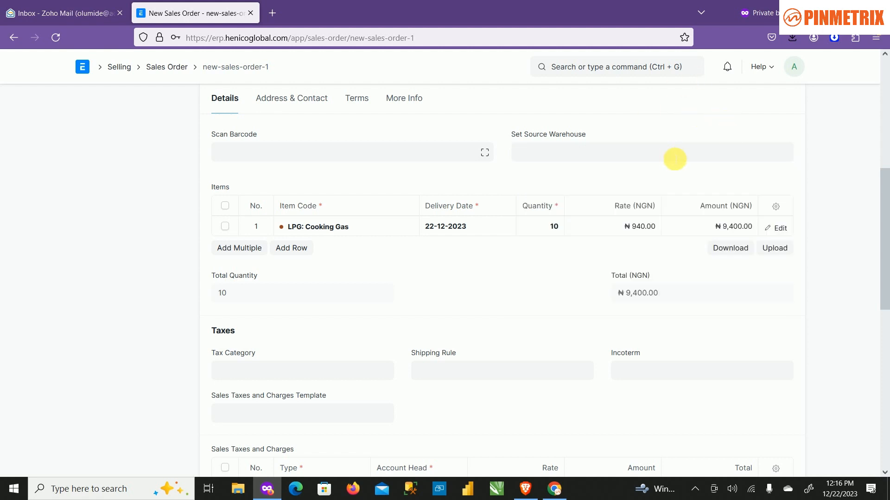
scroll(672, 160, up, 3)
scroll(675, 173, down, 3)
scroll(560, 213, up, 5)
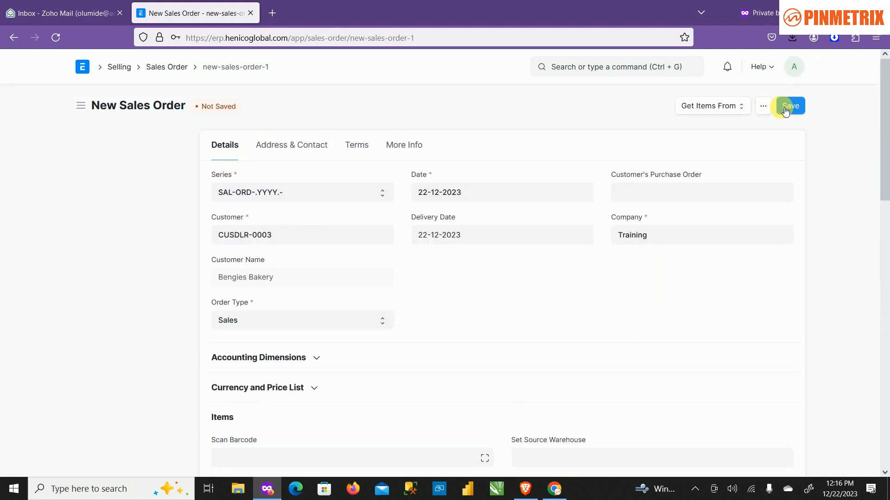
click(784, 110)
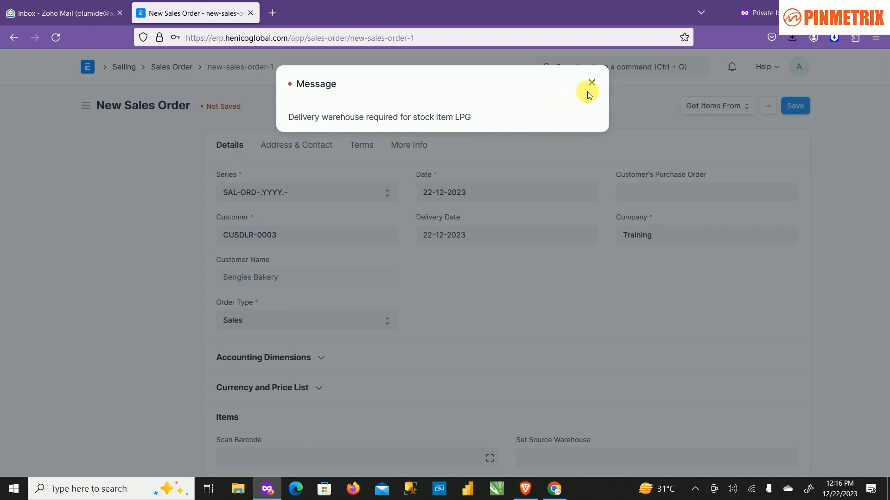
click(591, 83)
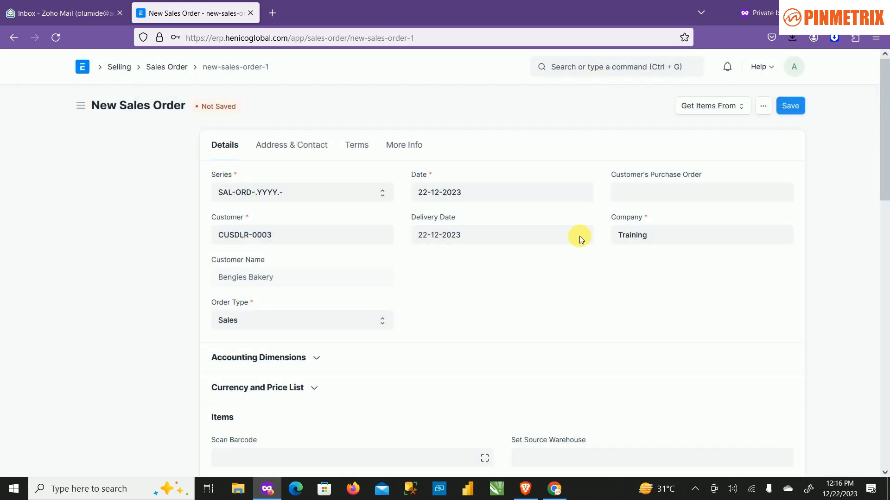
Set the sales order's source warehouse to LPG Tank - TRA and save the order.
scroll(578, 259, down, 5)
scroll(578, 263, up, 6)
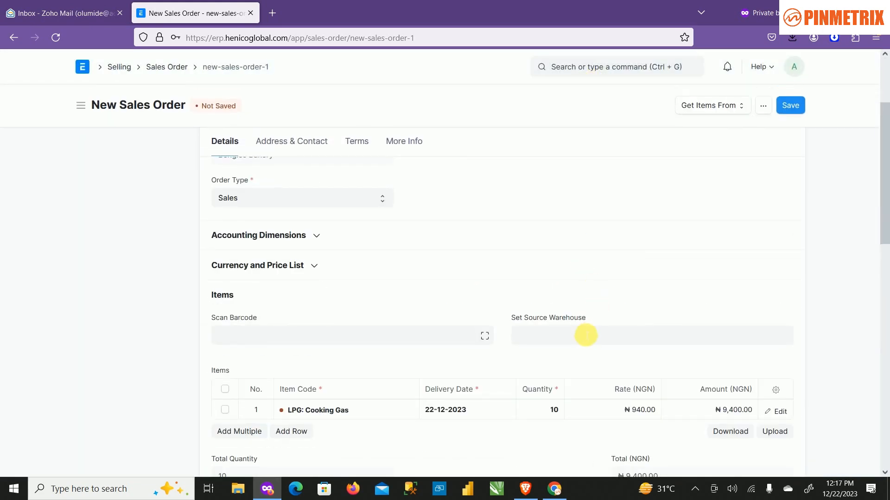
click(585, 337)
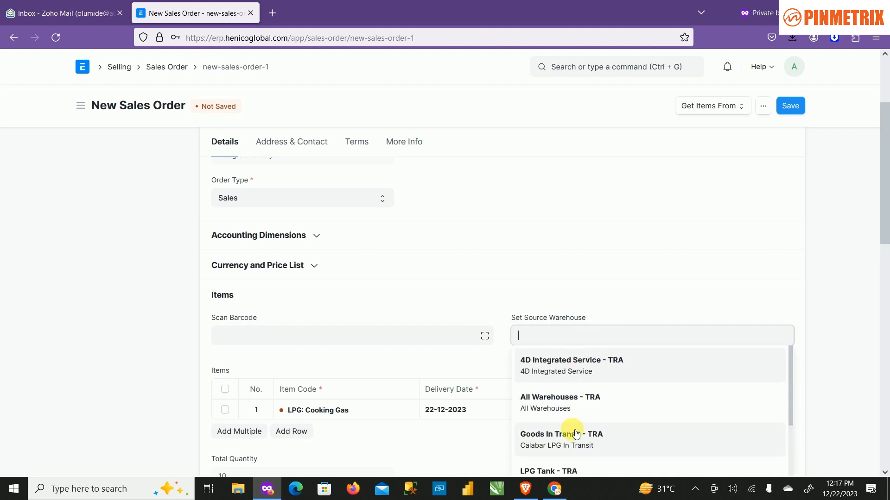
scroll(567, 439, down, 2)
scroll(567, 439, down, 1)
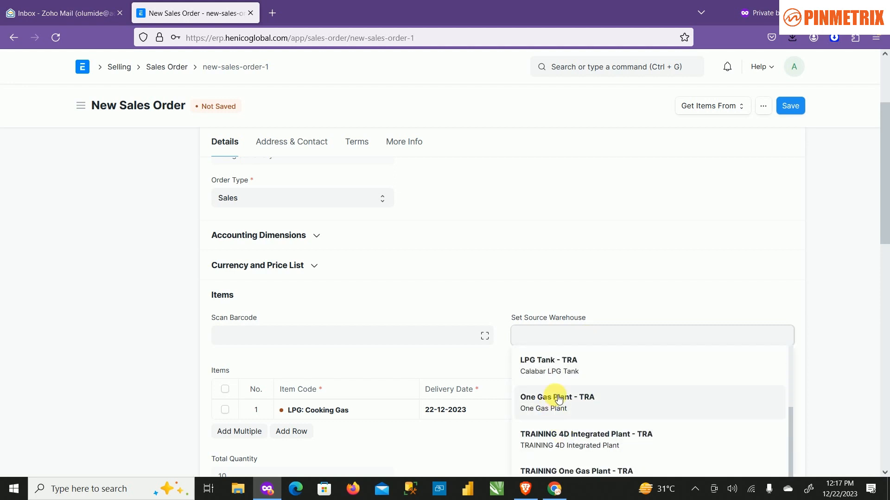
click(555, 373)
click(793, 110)
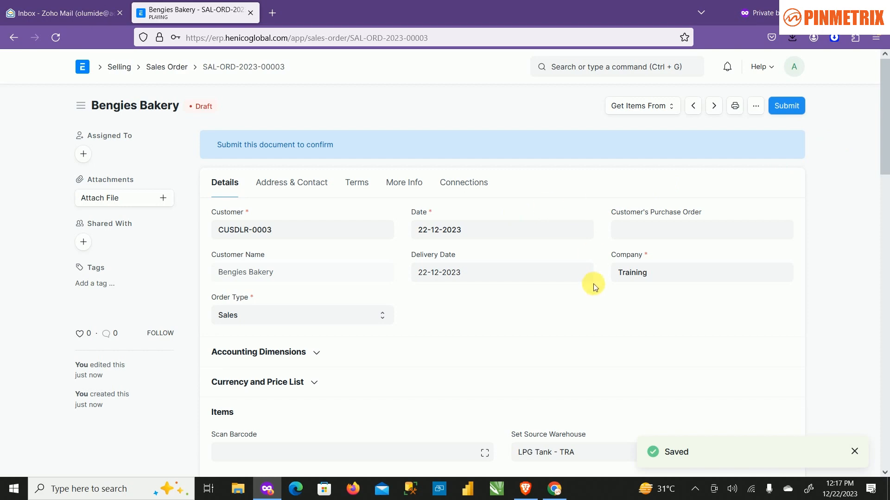
Check the saved sales order's warehouse and item row, and submit the order permanently.
scroll(593, 283, down, 4)
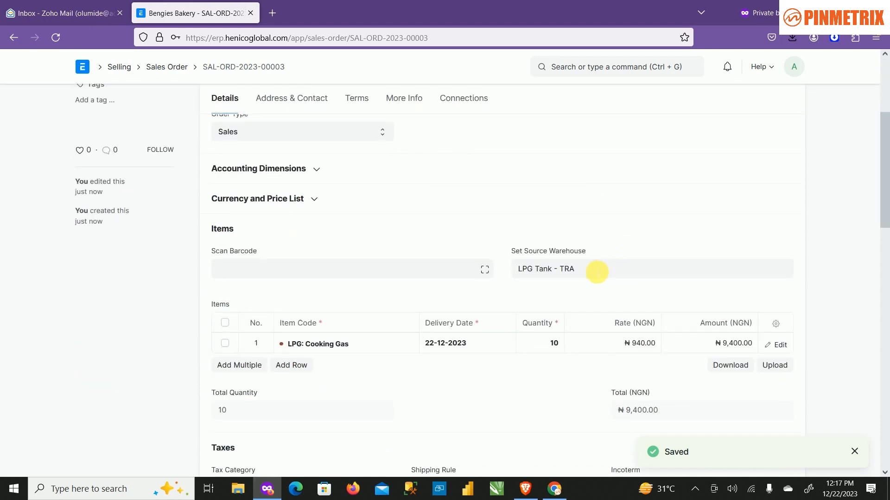
scroll(598, 267, up, 4)
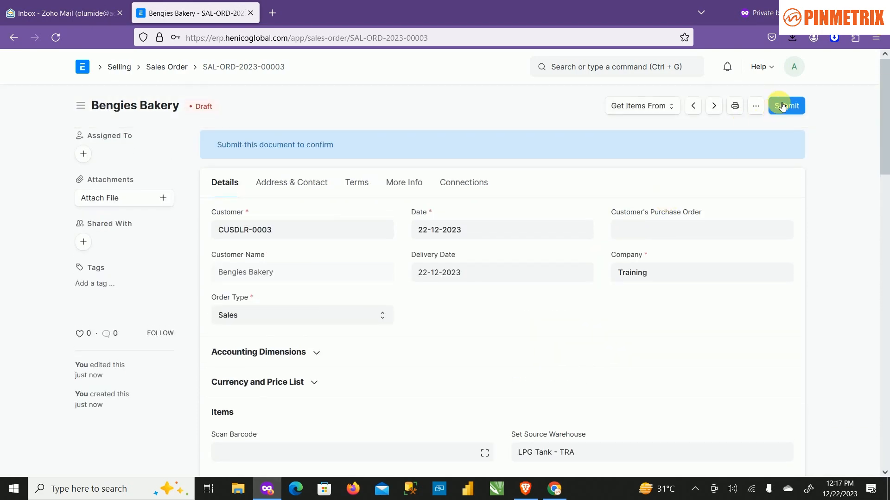
click(782, 106)
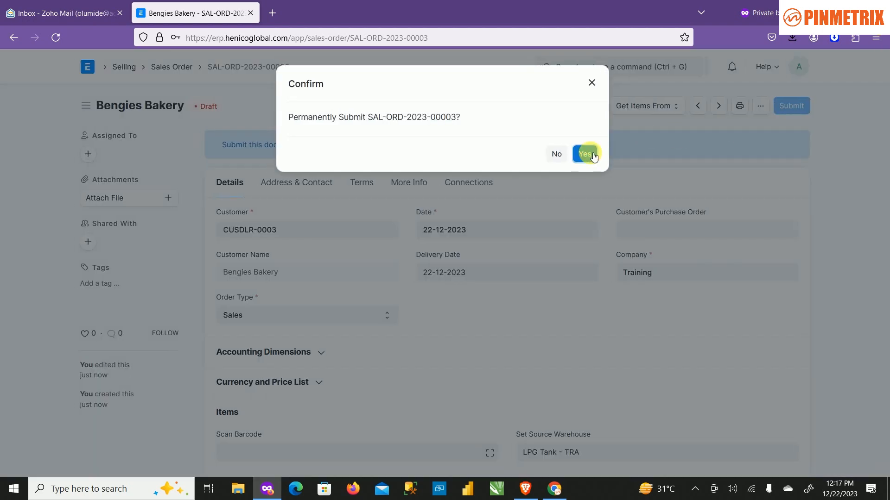
click(585, 154)
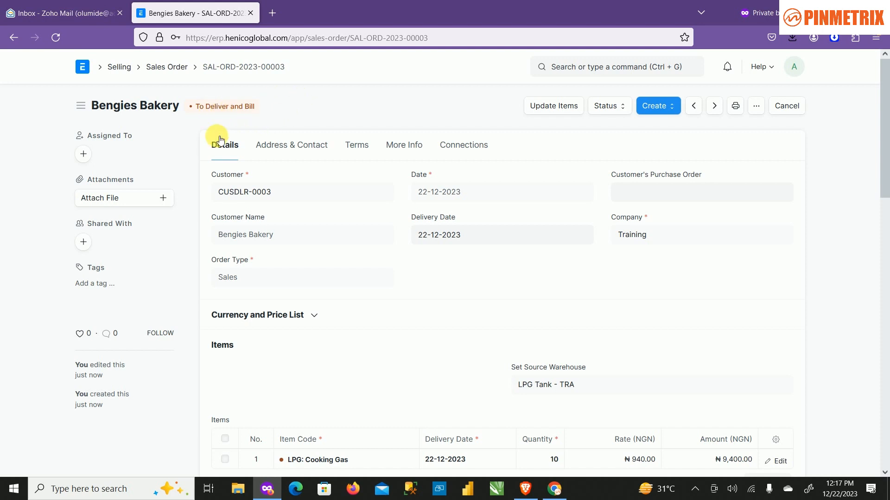
Review the submitted sales order's details and the follow-up documents that can be created from it.
scroll(371, 324, down, 1)
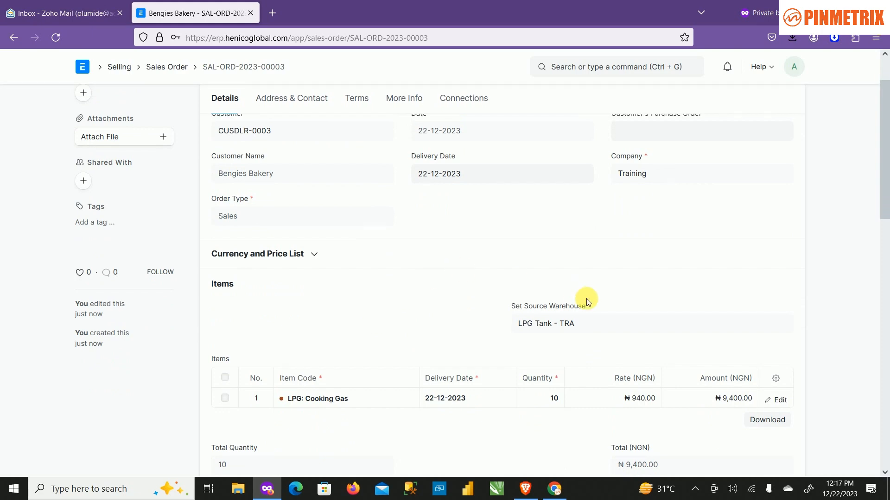
scroll(453, 298, down, 1)
scroll(414, 269, up, 2)
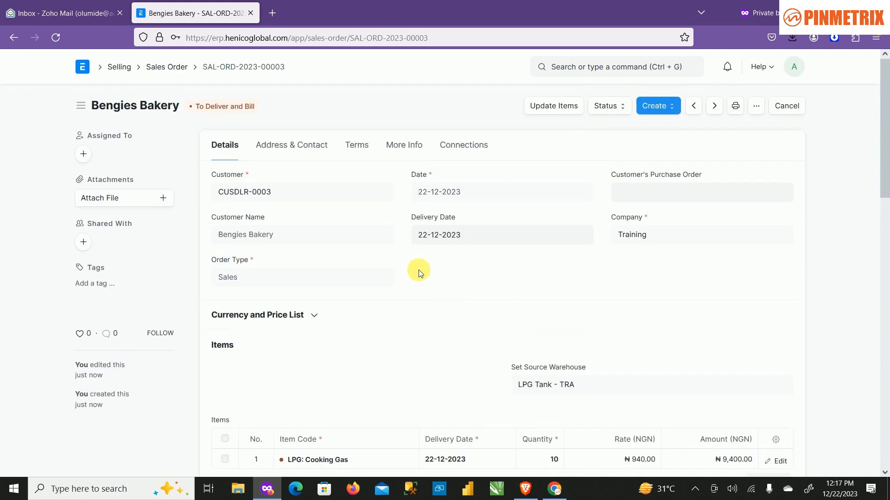
click(667, 106)
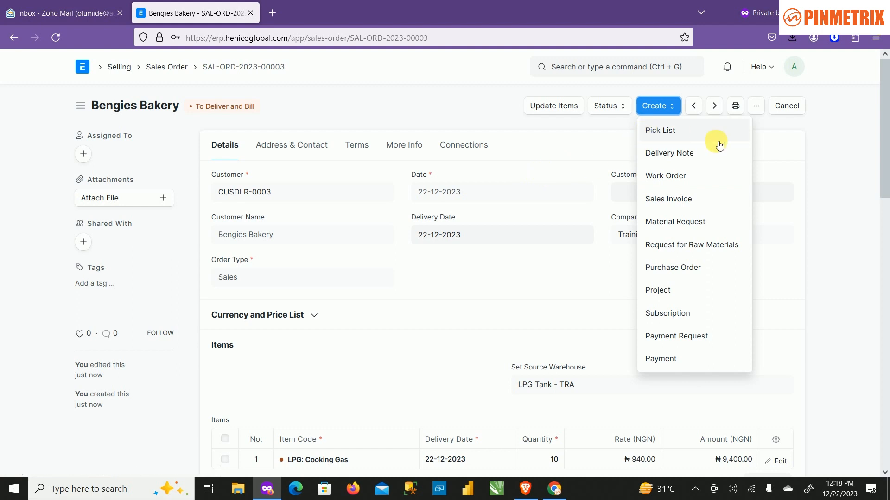
Go to the Selling workspace's sales invoice list and start a new sales invoice.
click(179, 70)
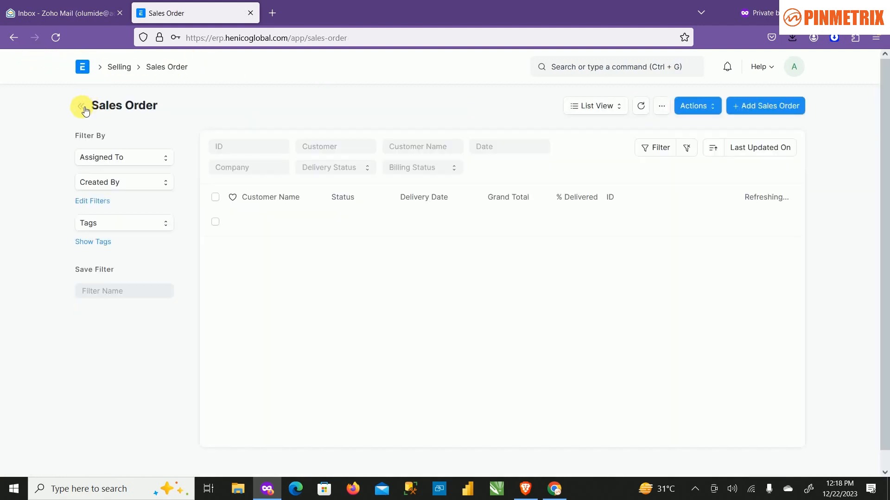
click(120, 75)
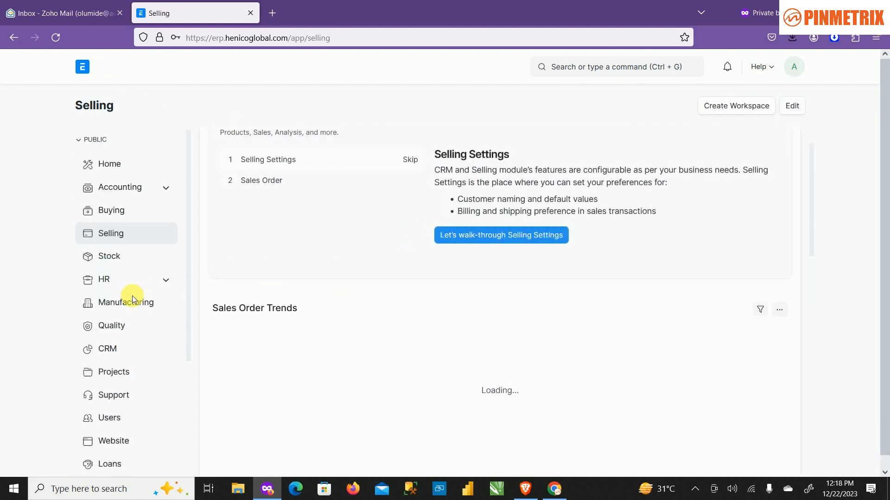
scroll(297, 307, down, 2)
scroll(299, 309, down, 5)
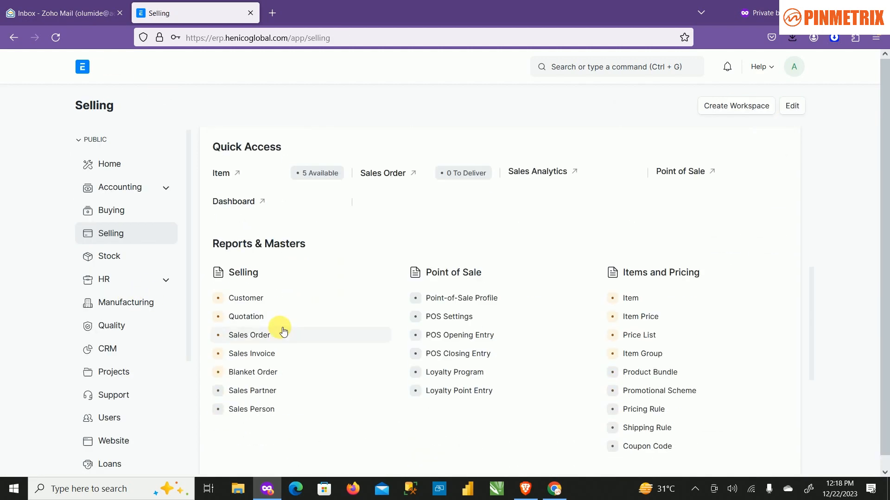
click(270, 354)
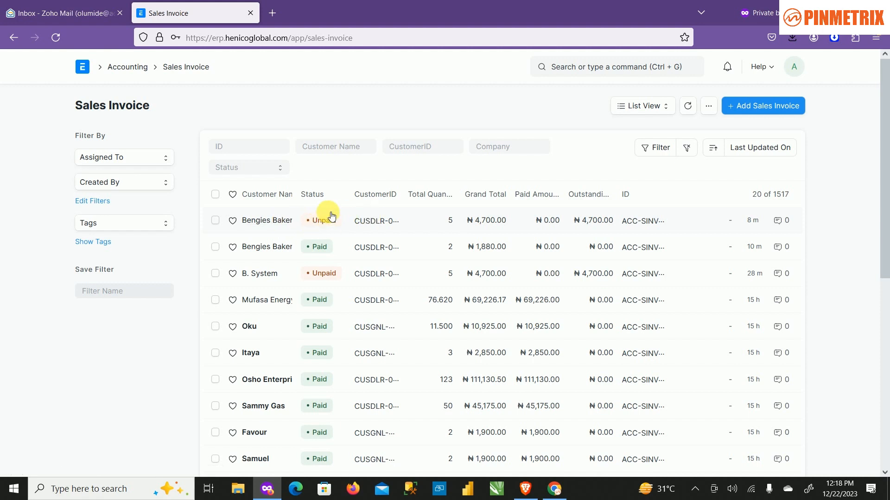
click(730, 106)
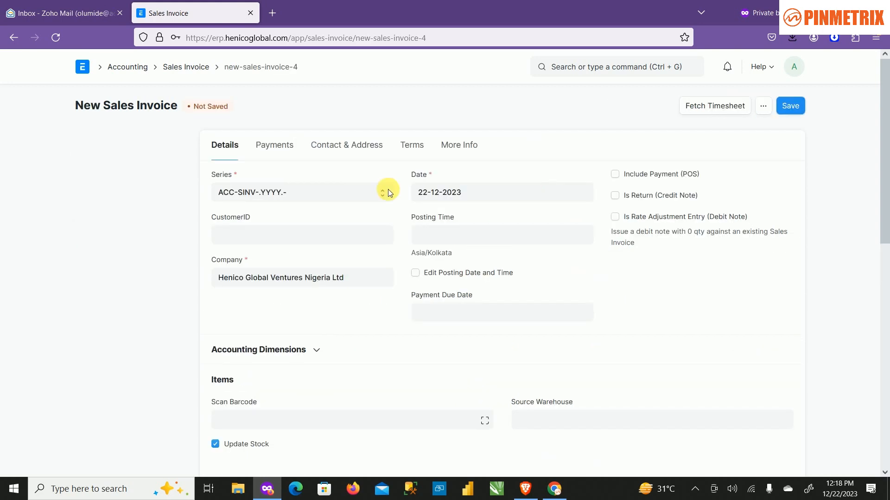
Try to get the new sales invoice's items from a sales order without selecting any order.
scroll(402, 245, down, 3)
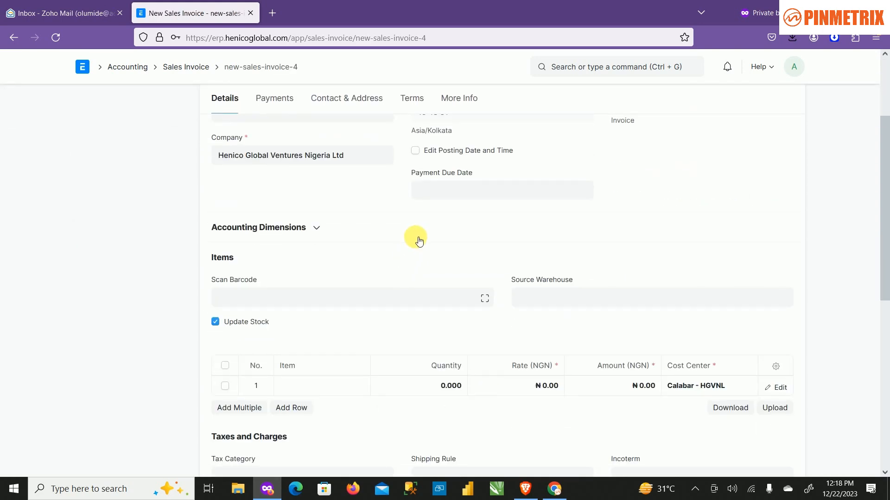
scroll(417, 238, up, 4)
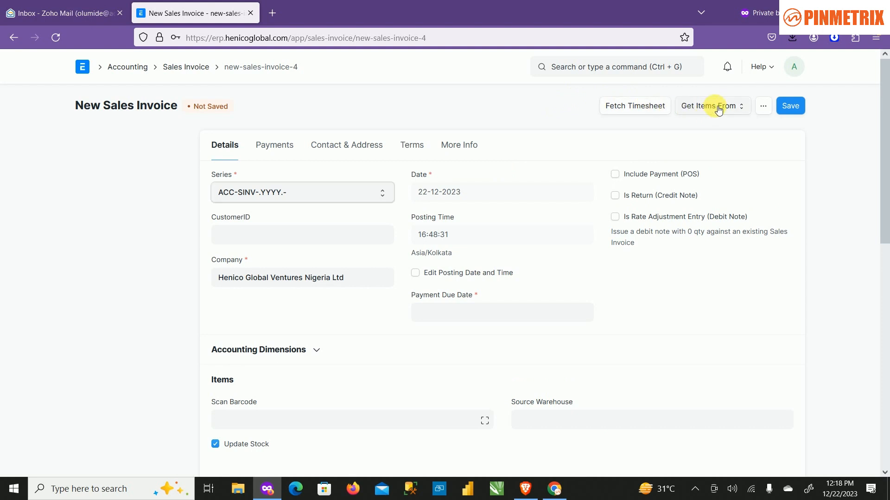
click(717, 108)
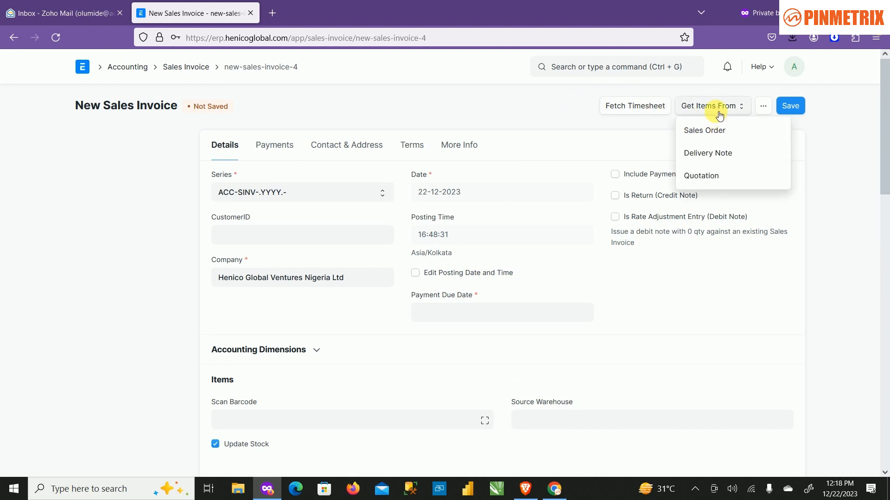
click(714, 135)
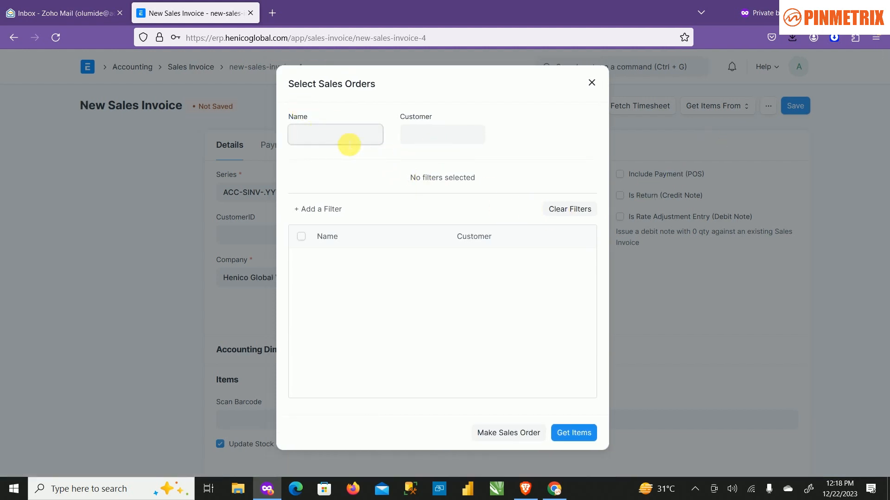
click(423, 135)
click(326, 129)
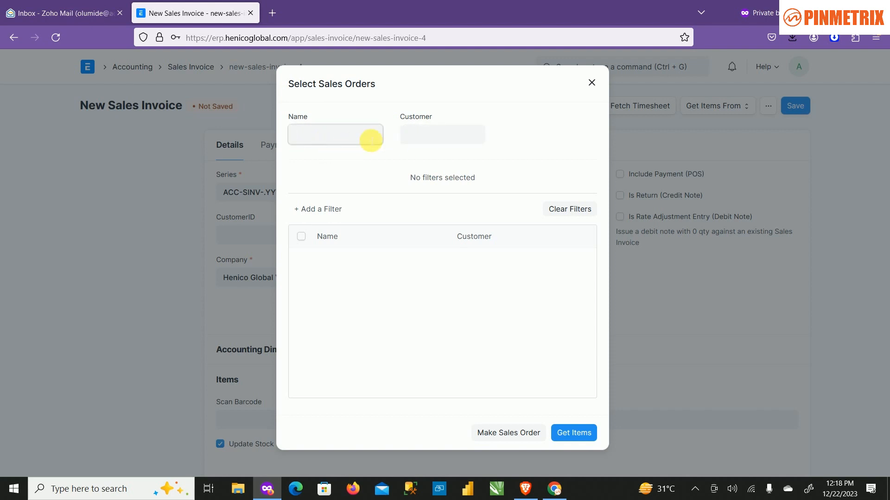
click(574, 432)
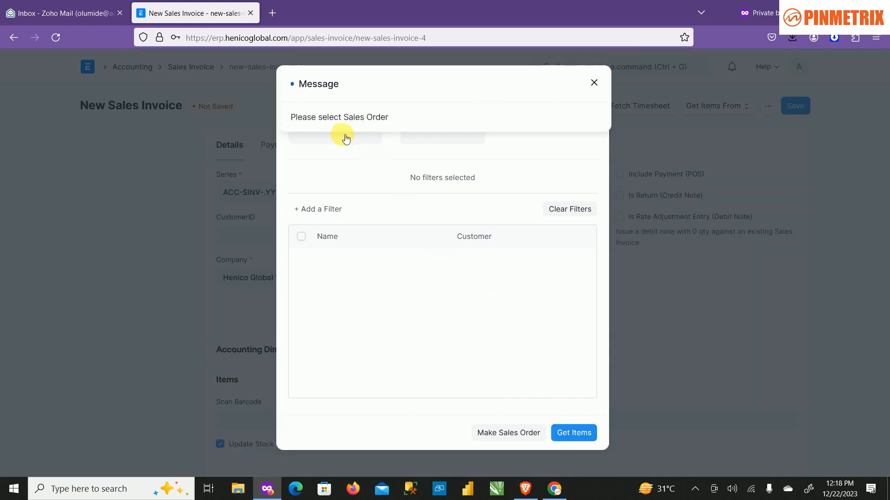
click(594, 82)
Try searching the sales order selection by the name "be", and clear that name again.
click(294, 139)
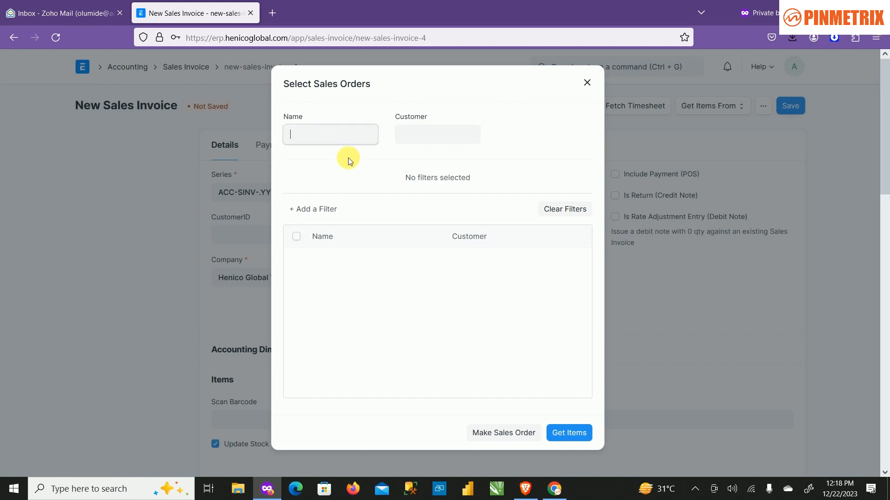
text(be)
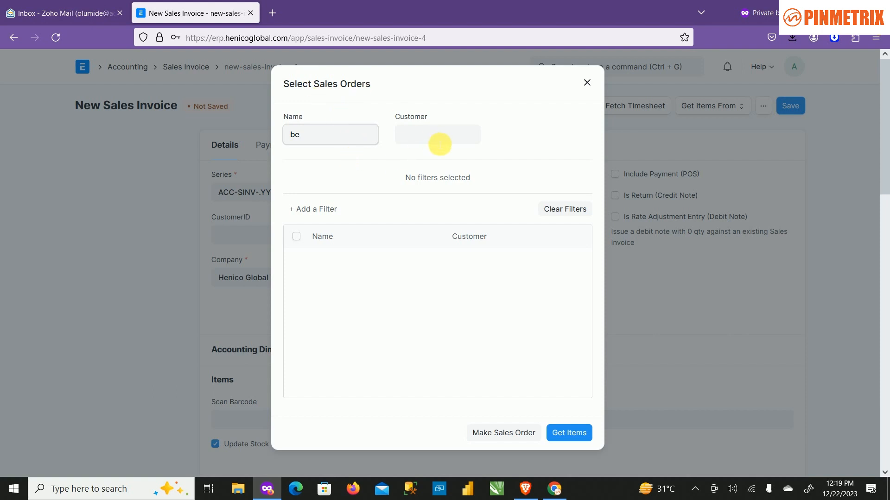
click(440, 144)
click(344, 138)
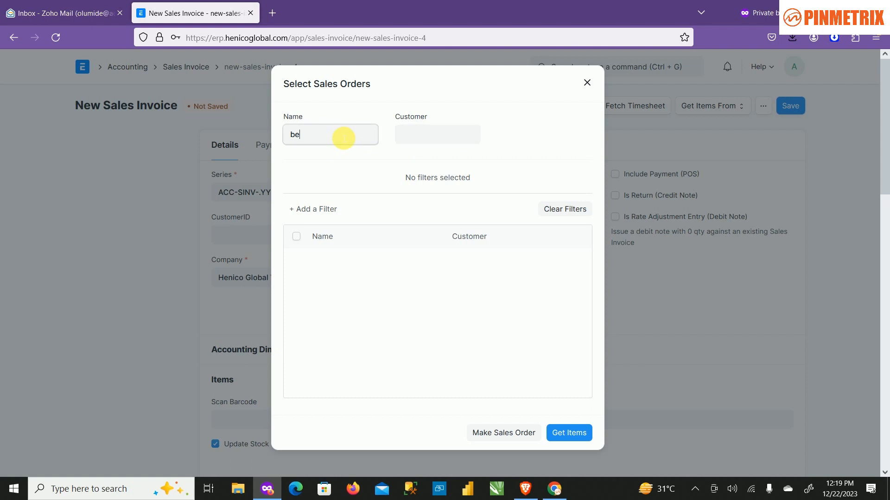
key(BackSpace)
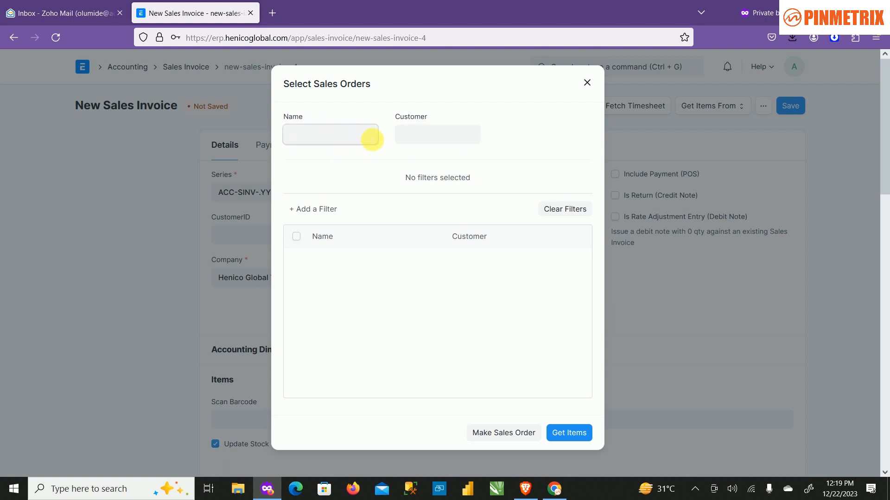
Try to get items from sales orders with Bengies Bakery chosen as the customer, and close the selection dialog.
click(406, 135)
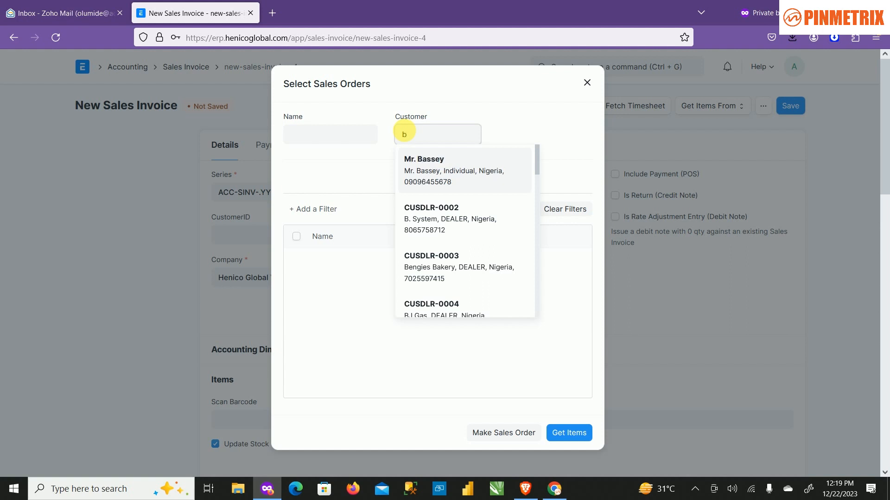
key(BackSpace)
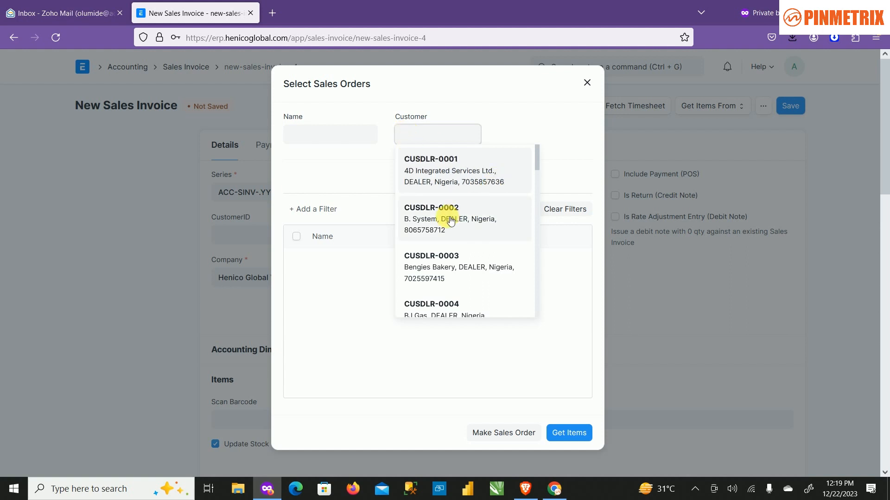
click(468, 257)
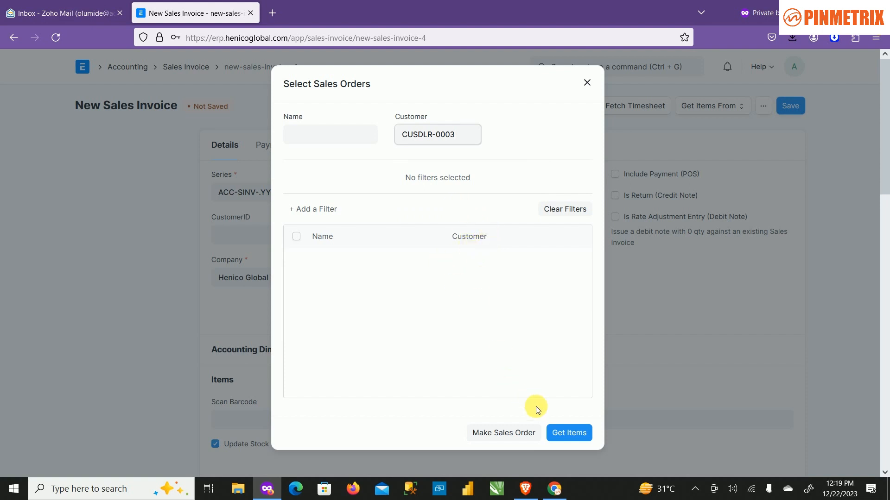
click(441, 297)
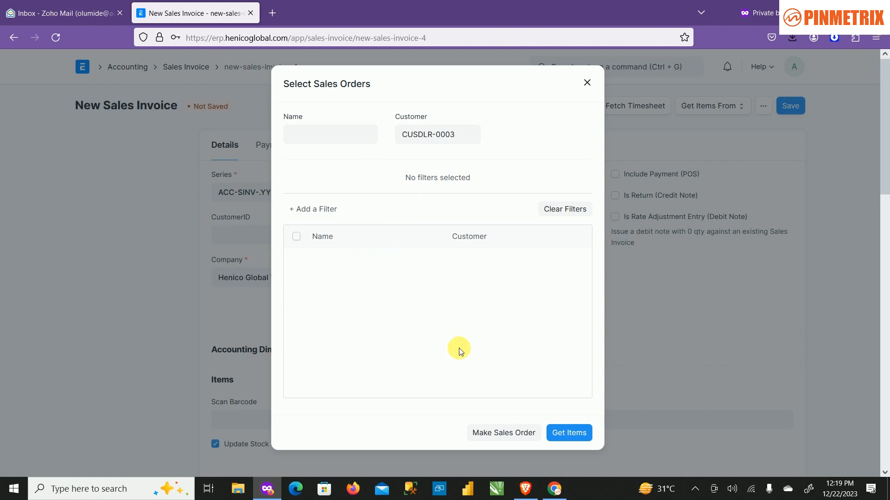
click(582, 435)
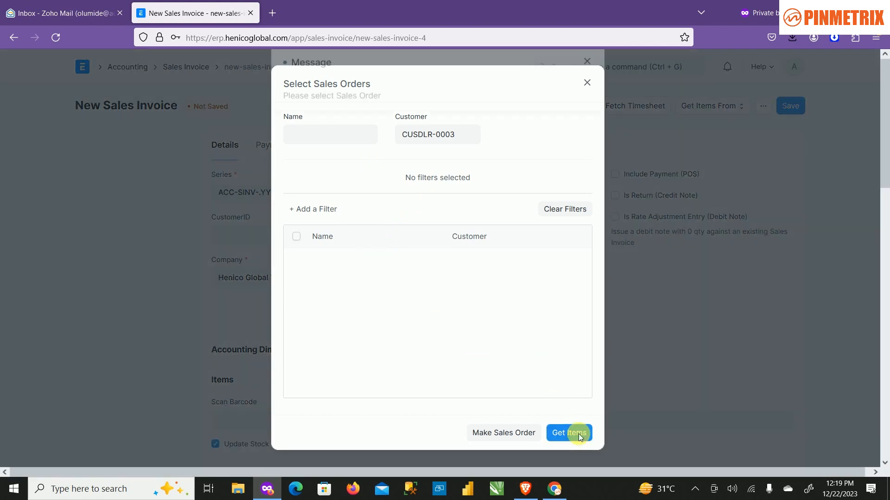
click(595, 87)
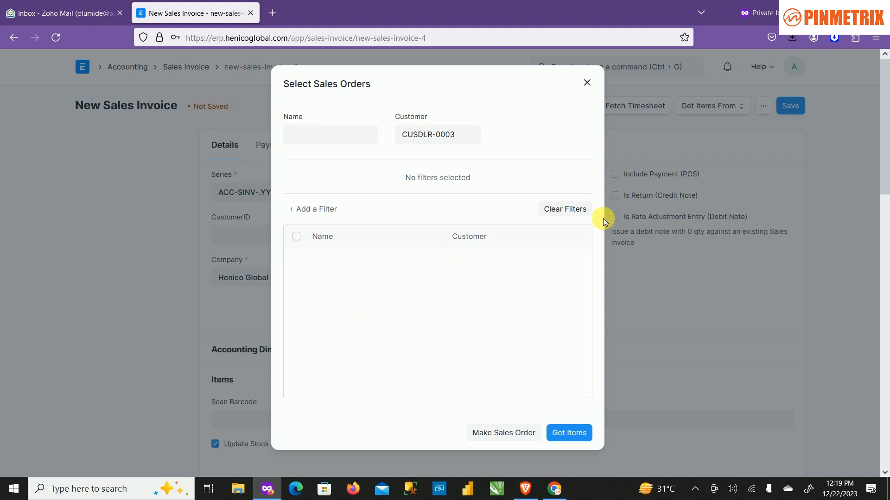
click(584, 213)
click(588, 84)
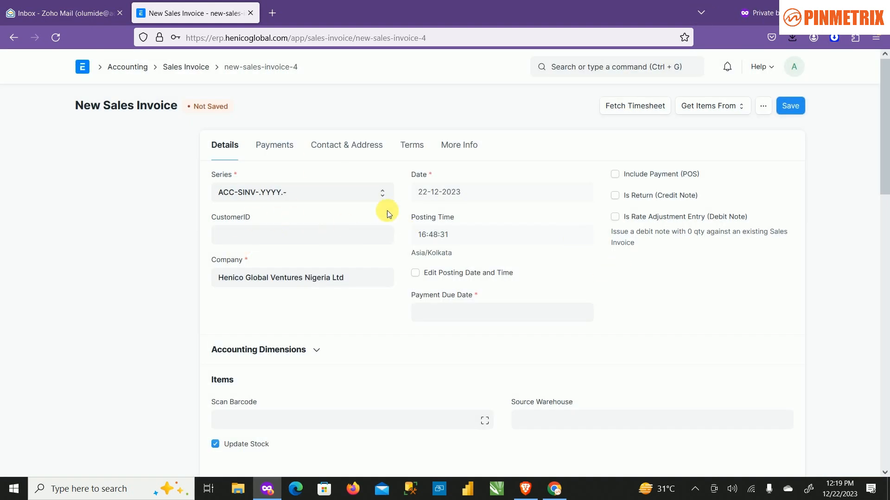
scroll(386, 212, down, 3)
scroll(354, 199, down, 4)
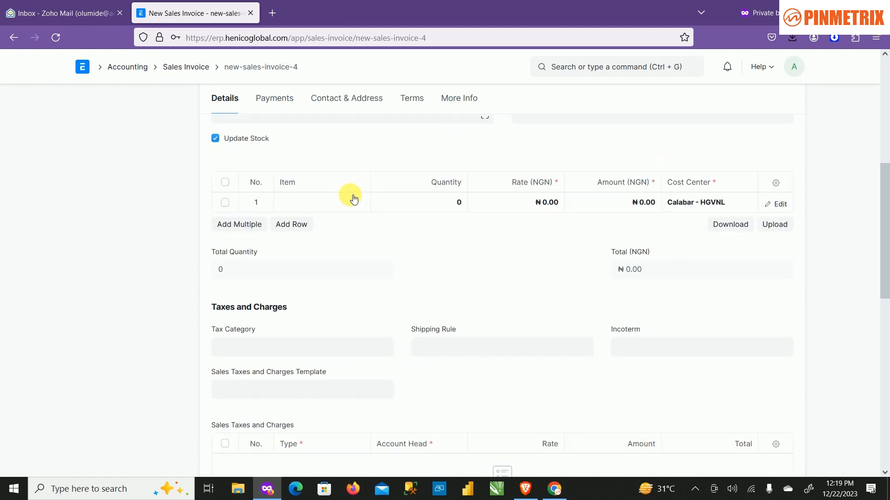
scroll(349, 194, up, 7)
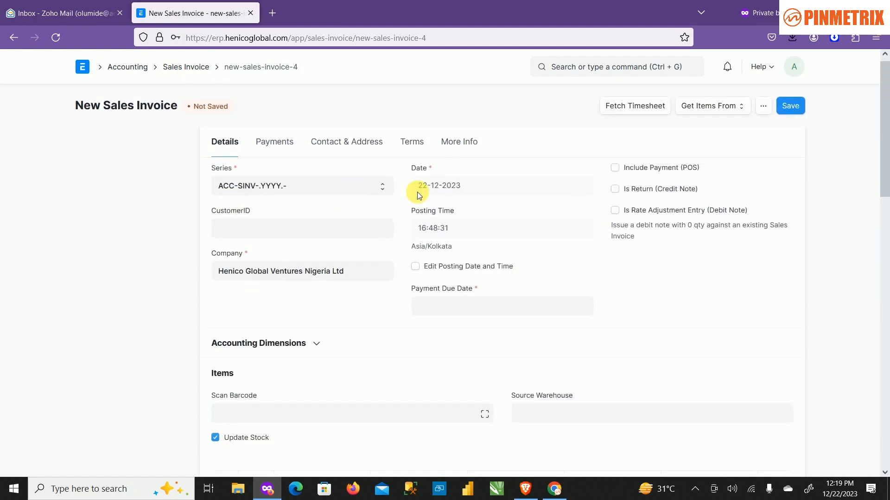
scroll(418, 193, down, 4)
scroll(391, 222, up, 4)
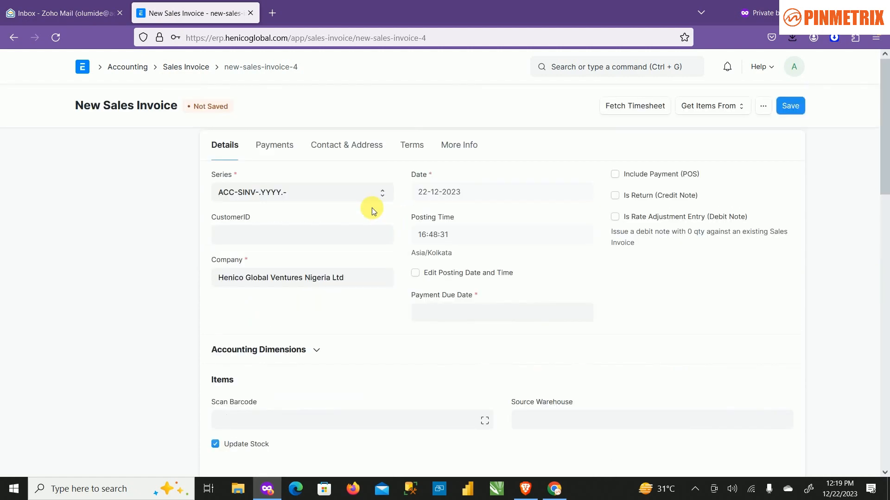
Open Bengies Bakery's unpaid invoice from the sales invoice list and review its company, dates and item row.
click(206, 82)
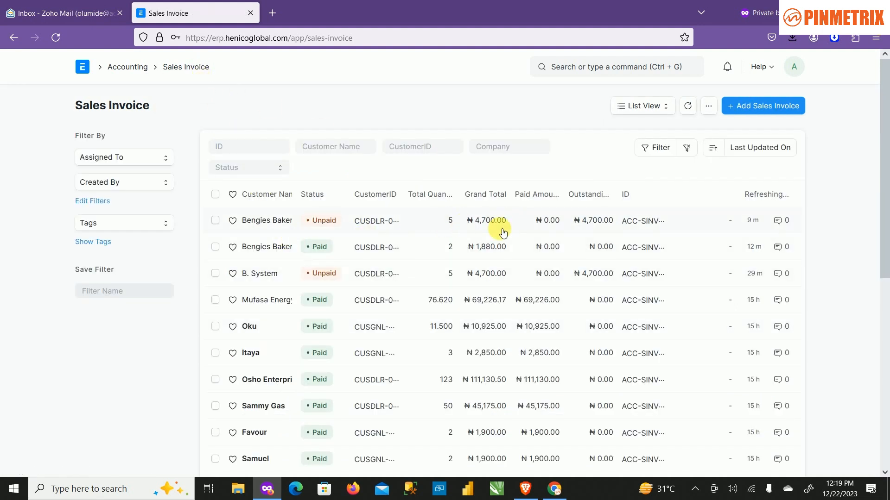
click(272, 226)
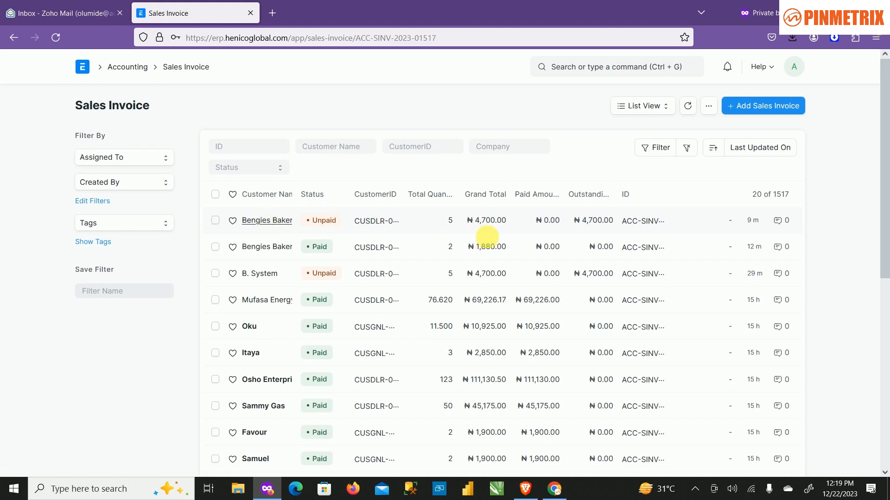
scroll(486, 232, down, 5)
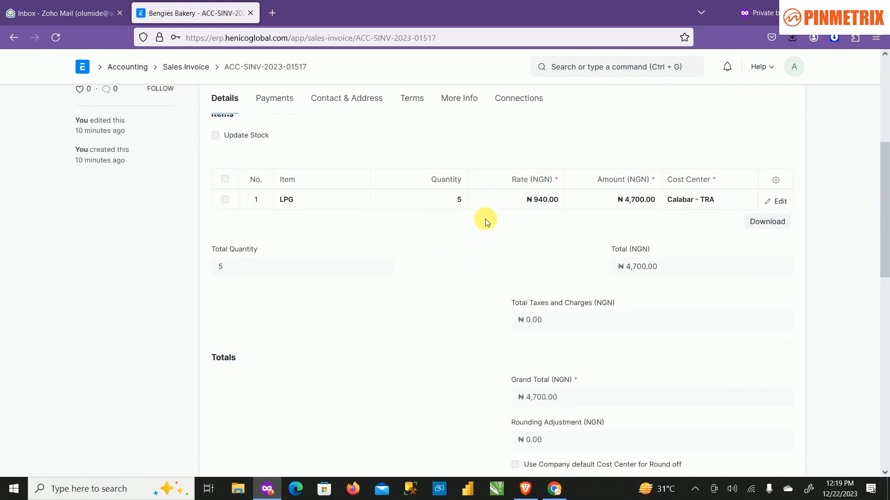
scroll(543, 237, down, 1)
scroll(542, 237, up, 8)
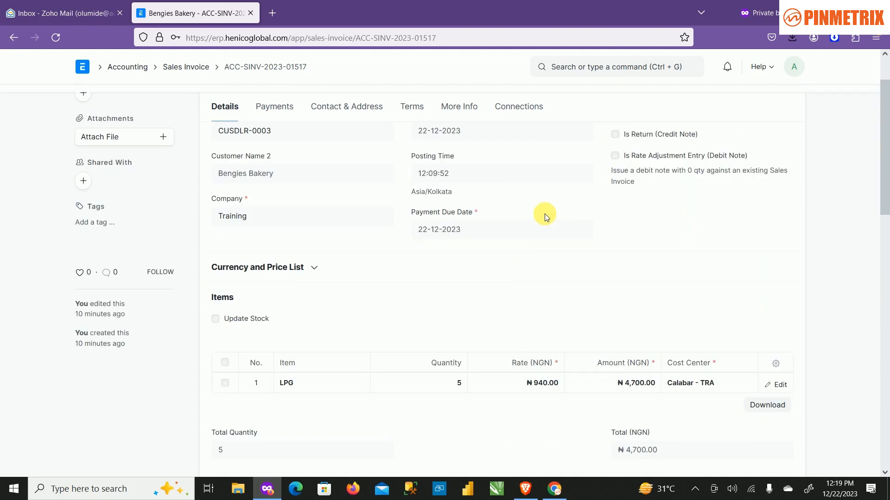
Go to the Selling workspace's sales order list and open Bengies Bakery's sales order.
click(117, 70)
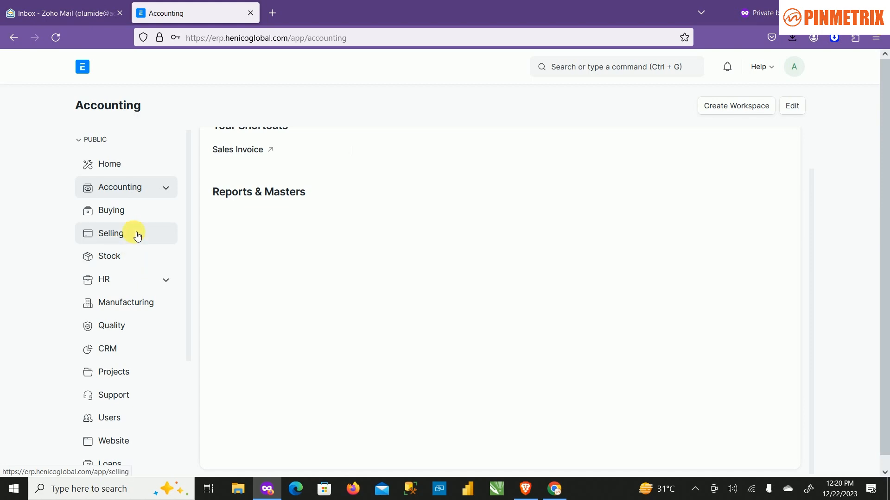
click(134, 235)
scroll(296, 258, down, 10)
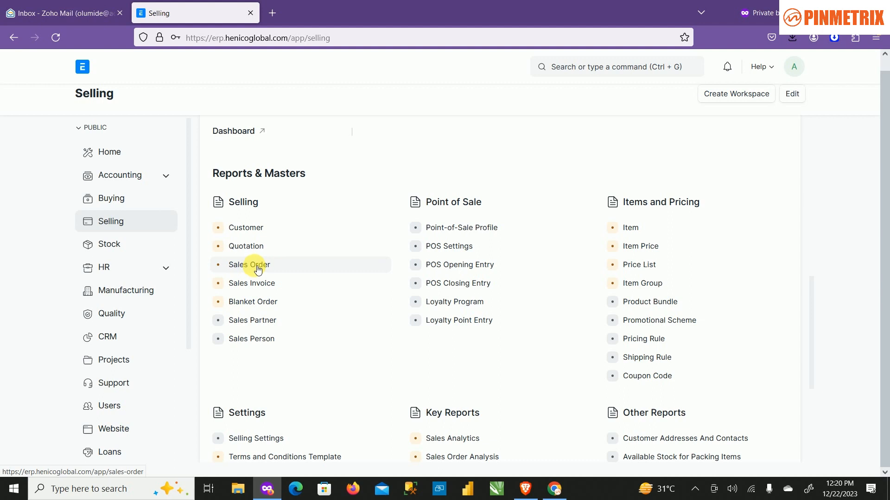
click(254, 265)
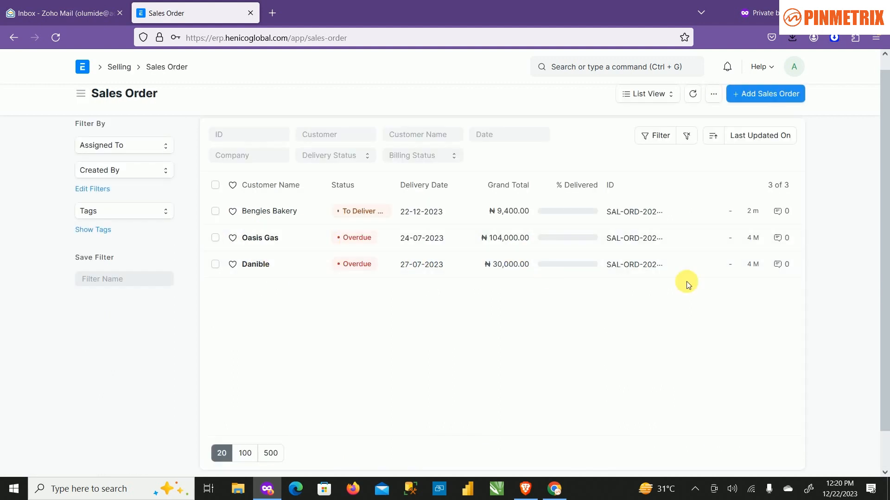
click(446, 208)
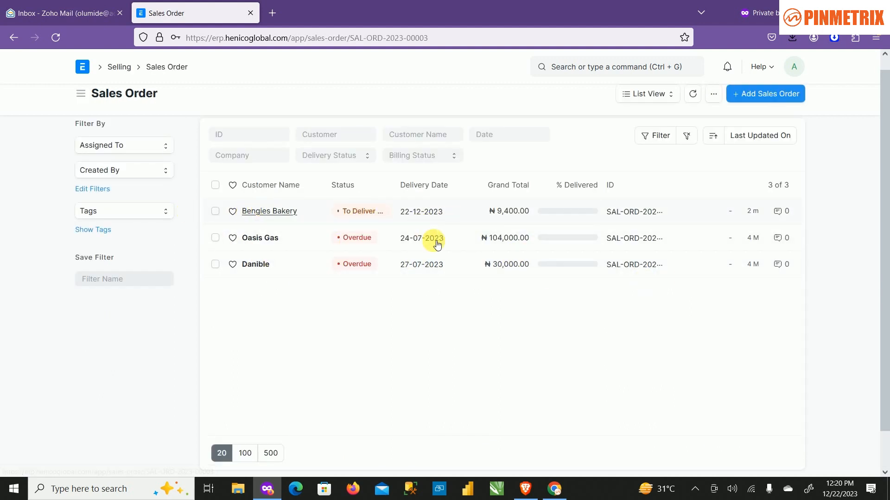
Check the sales order's warehouse and item row, create a sales invoice directly from the order, and check its items.
scroll(518, 328, down, 3)
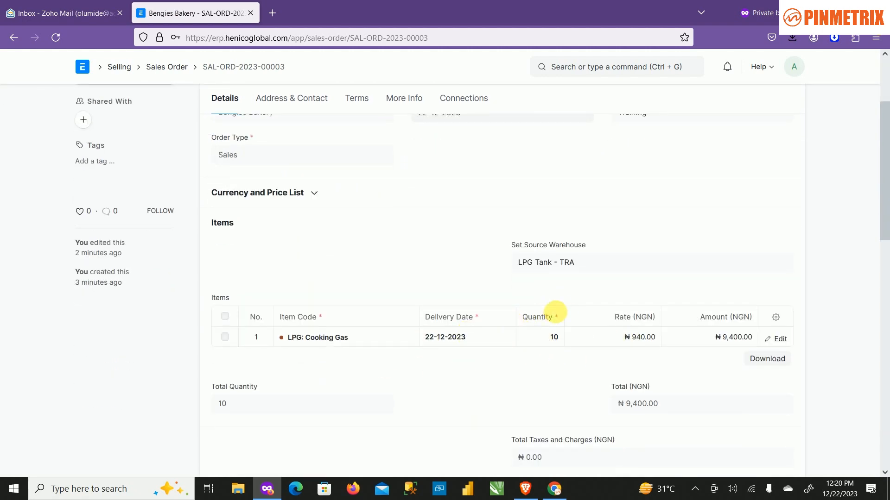
scroll(447, 321, up, 2)
scroll(446, 320, up, 2)
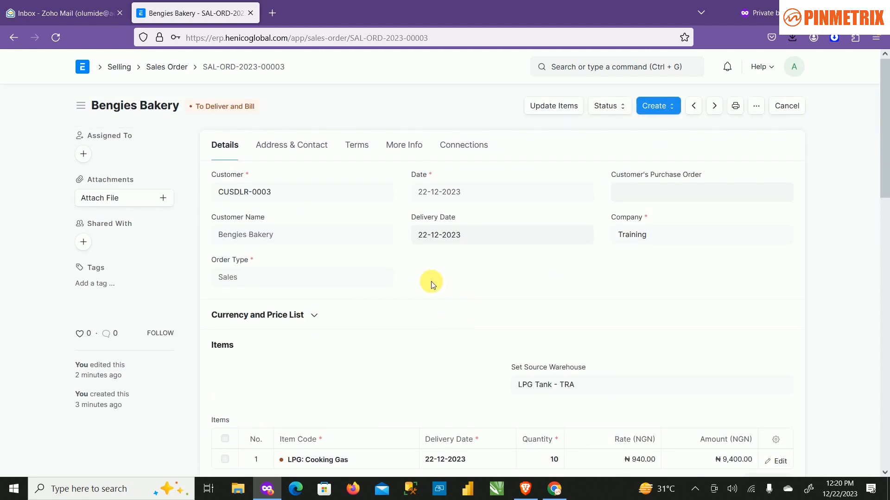
scroll(479, 276, down, 4)
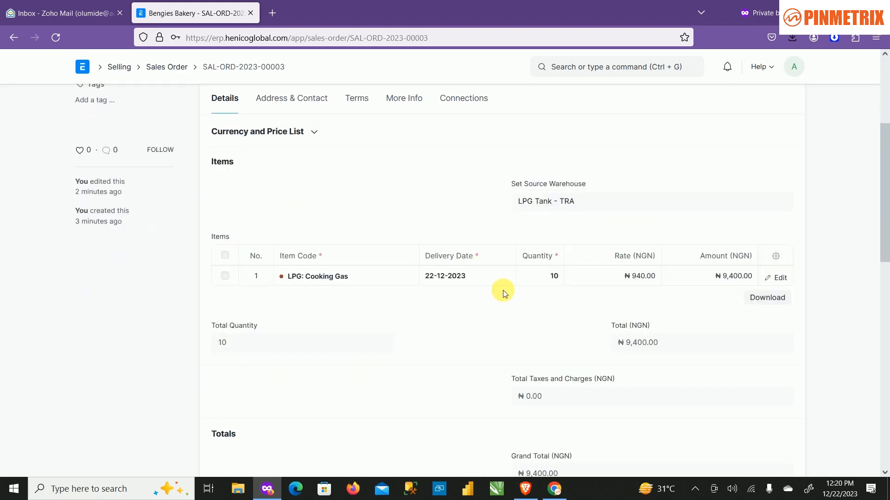
scroll(492, 277, up, 2)
scroll(492, 276, up, 2)
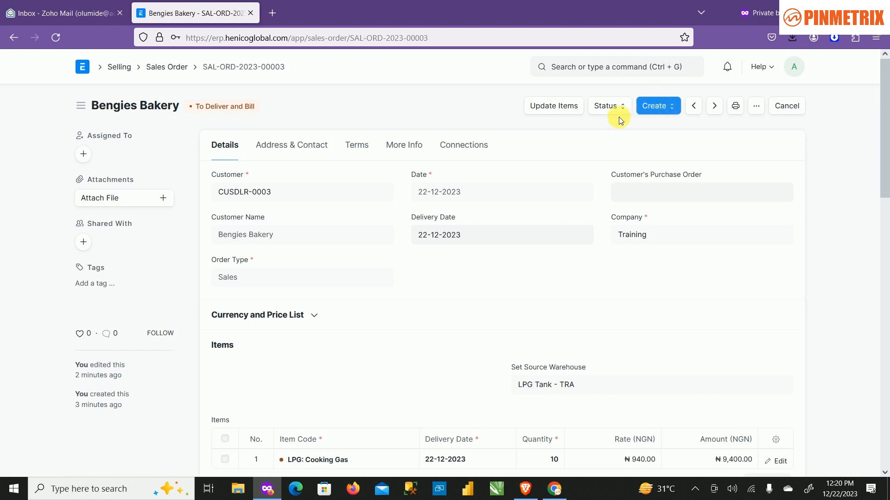
click(658, 108)
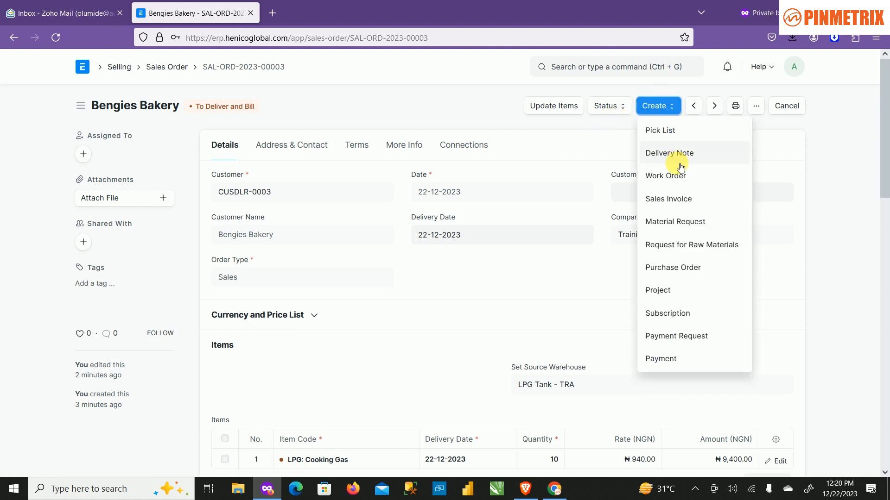
click(692, 199)
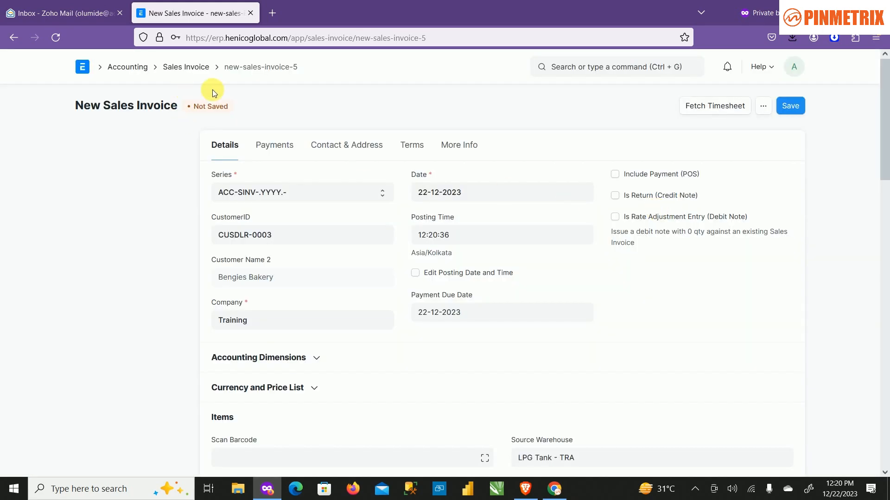
scroll(423, 179, down, 8)
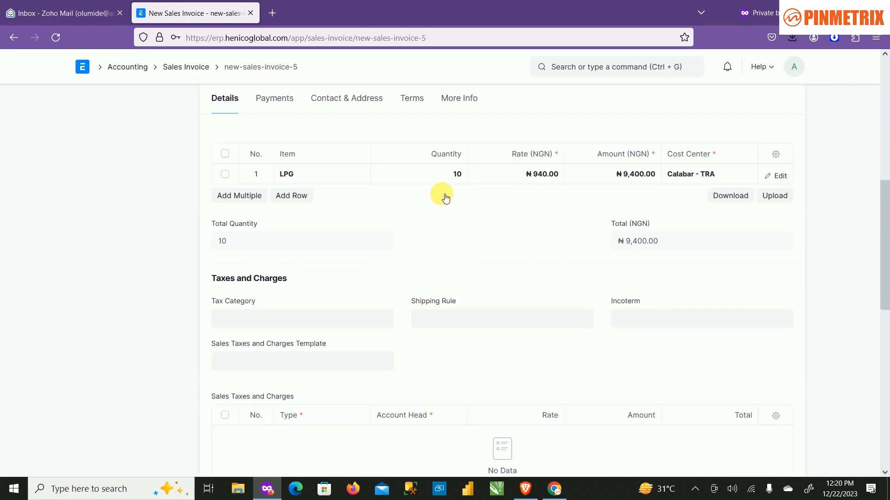
Review the new sales invoice's LPG item row, totals, customer and date details.
scroll(445, 199, up, 3)
scroll(447, 207, down, 3)
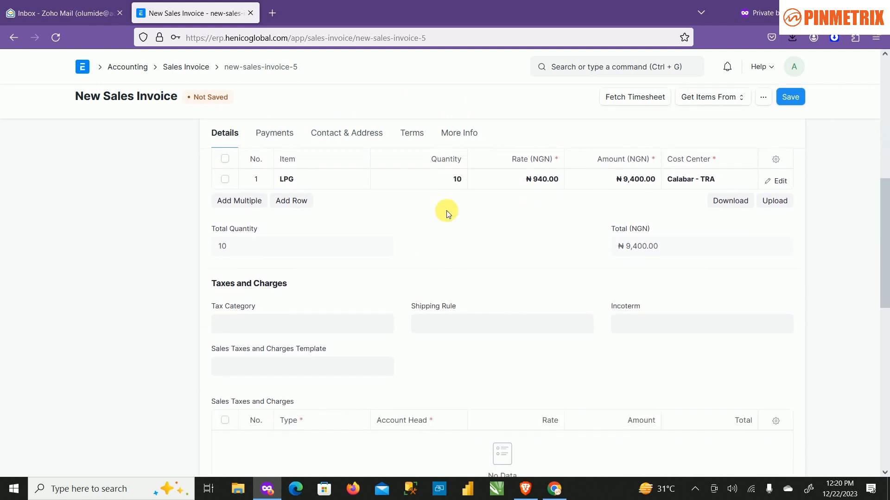
scroll(446, 247, up, 10)
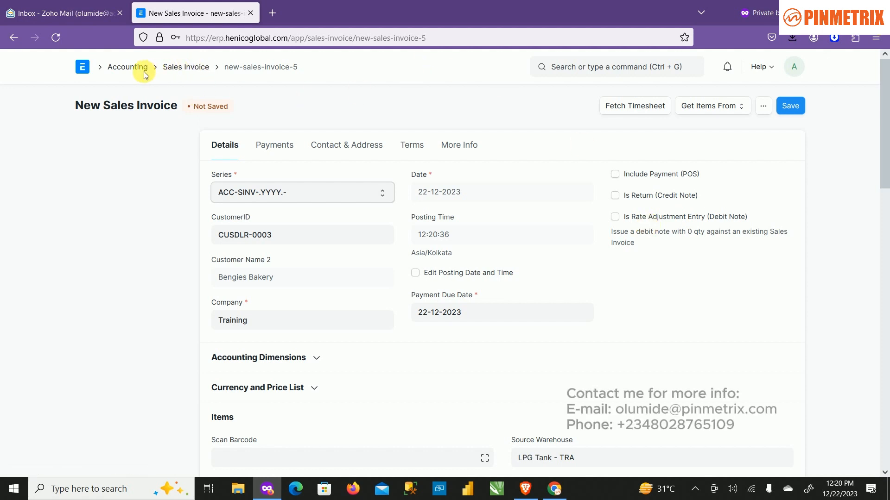
Leave the unsaved invoice for the Home workspace, and go to the Selling workspace's Reports & Masters section.
click(82, 70)
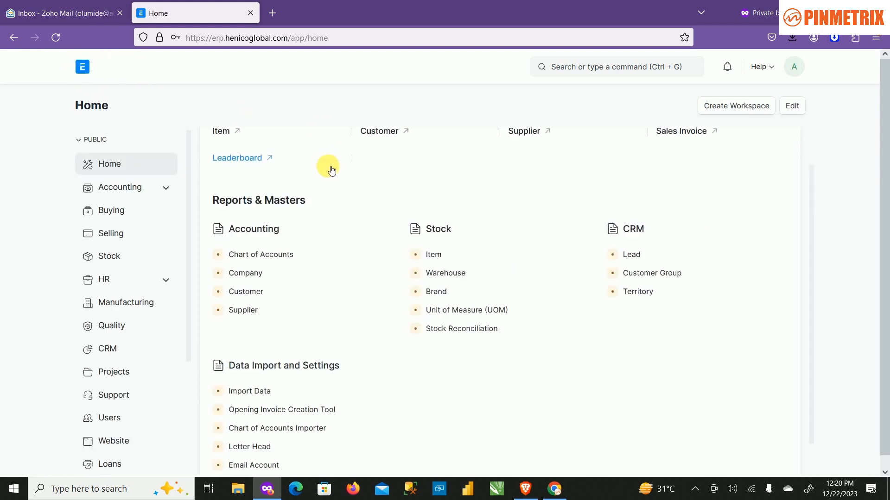
scroll(394, 362, up, 2)
scroll(391, 370, down, 3)
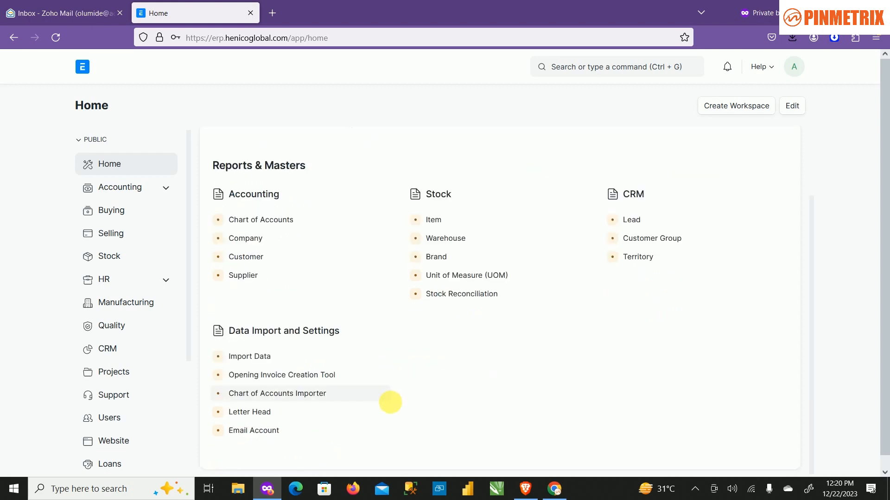
scroll(307, 395, down, 1)
click(131, 222)
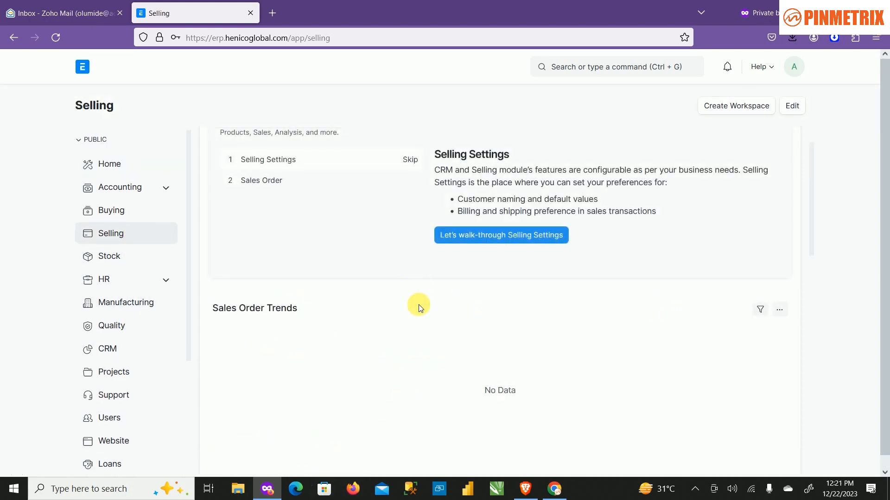
scroll(417, 363, down, 3)
scroll(399, 343, down, 4)
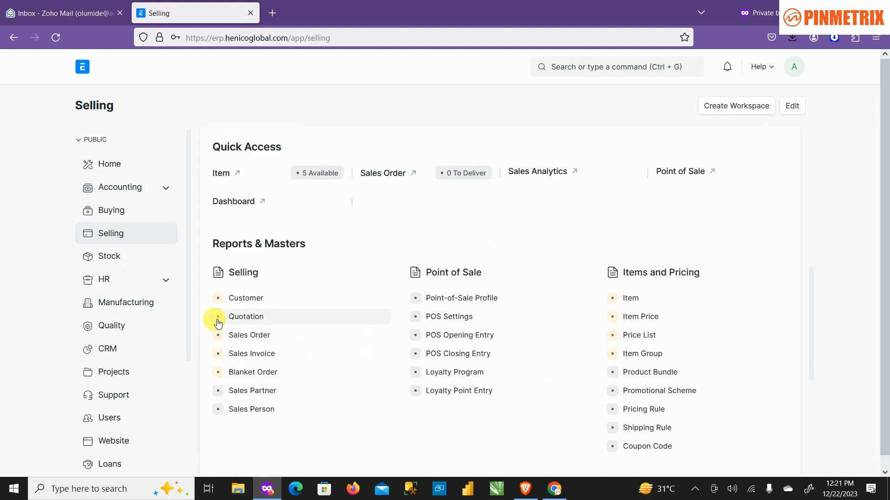